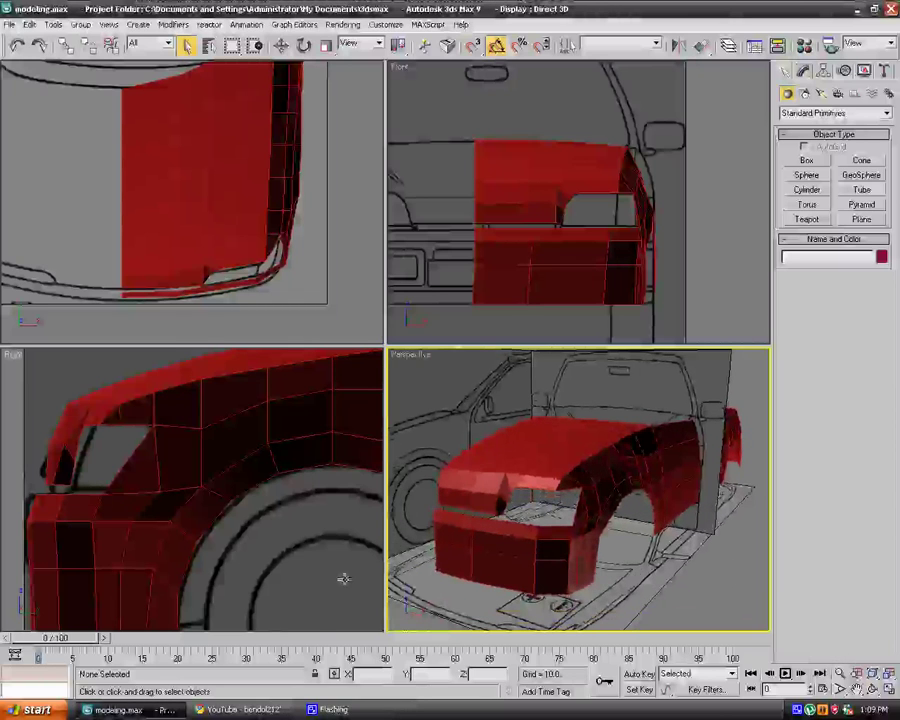
Switch to the browser, look over the YouTube channel page, and return to the truck model.
click(228, 709)
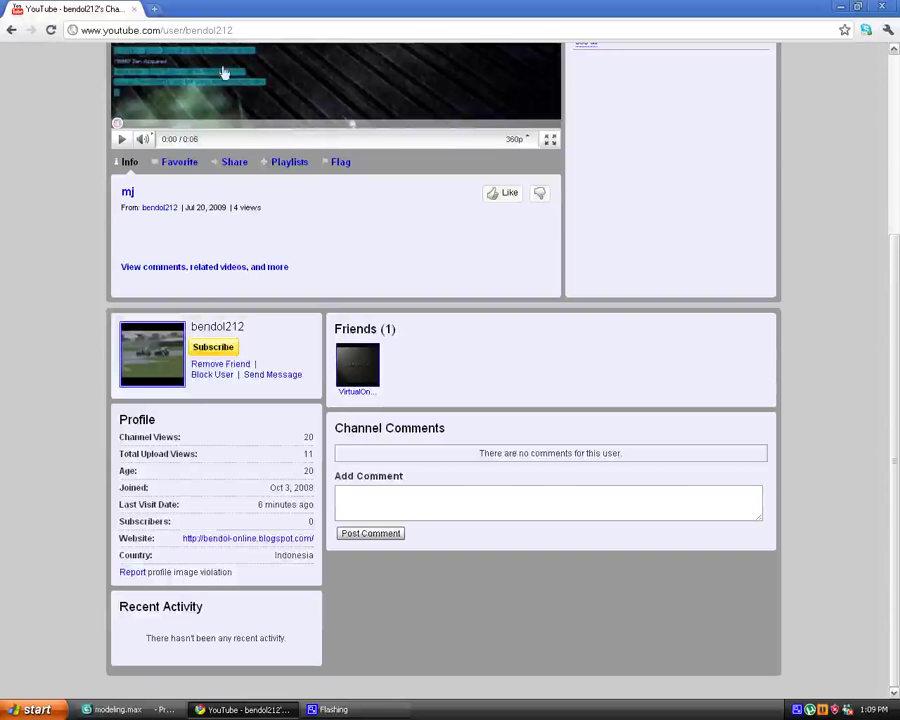
scroll(173, 231, up, 5)
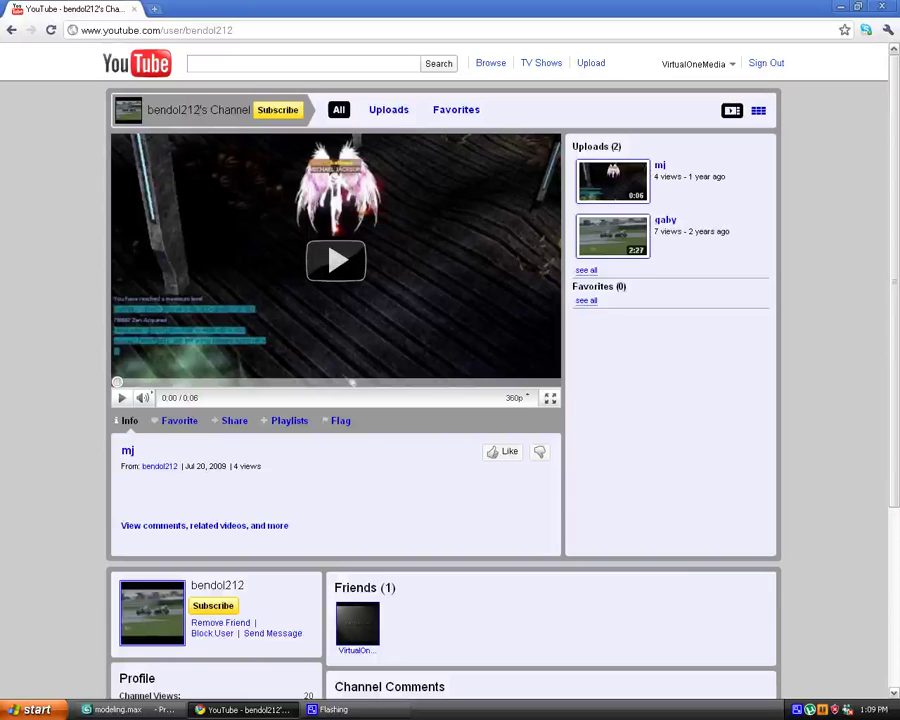
click(153, 712)
Examine the truck body mesh from the front, side and rear in the perspective view.
alt+middle_drag(476, 458, 522, 442)
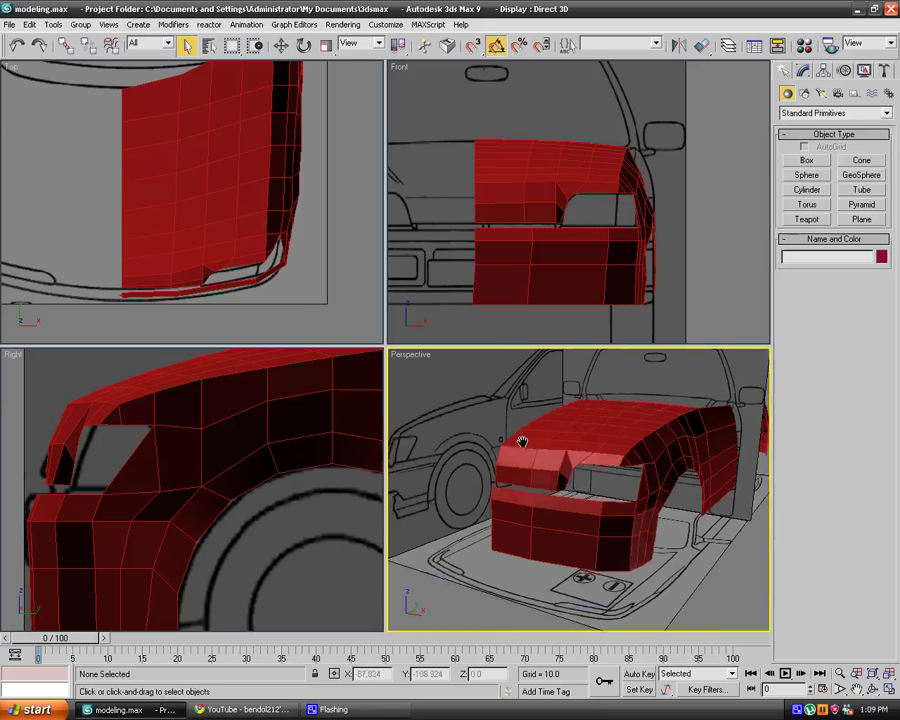
click(558, 432)
click(748, 583)
alt+middle_drag(747, 573, 437, 511)
scroll(656, 520, up, 2)
click(655, 490)
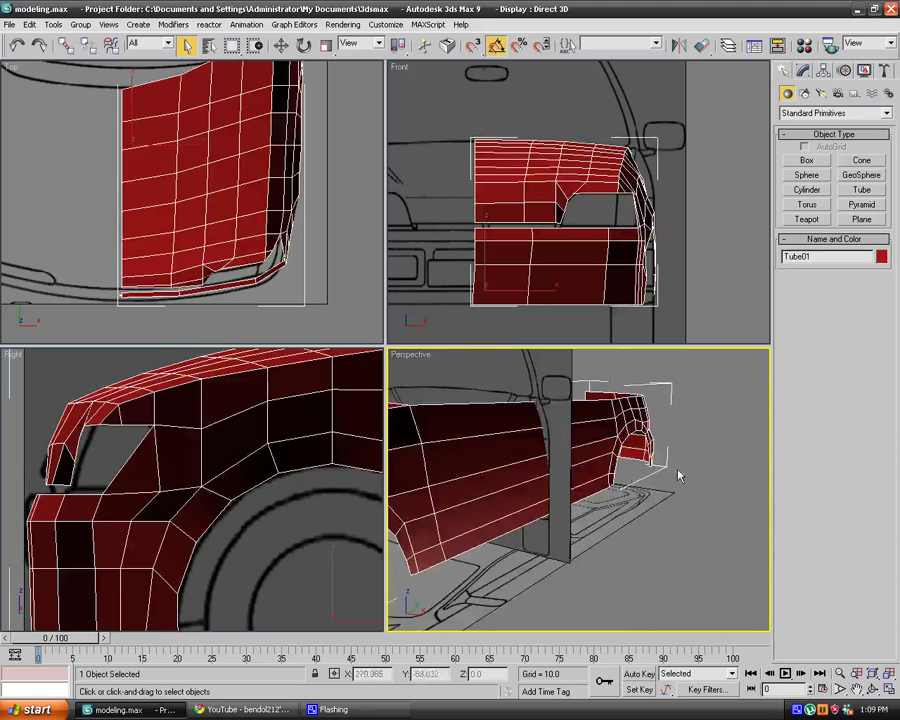
alt+middle_drag(679, 474, 374, 370)
middle_drag(610, 560, 567, 472)
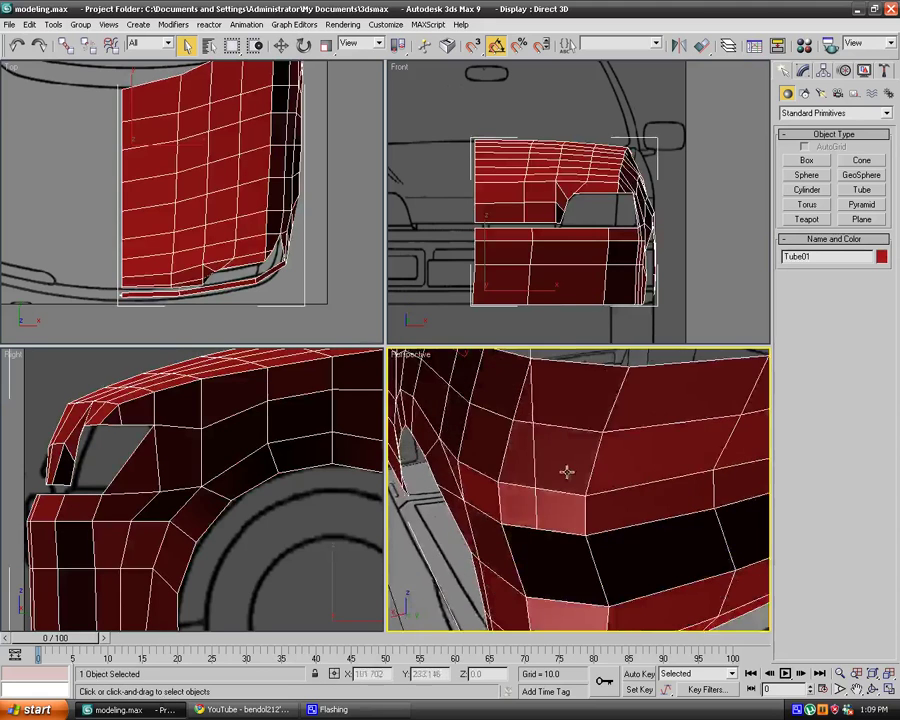
scroll(554, 480, down, 3)
click(442, 528)
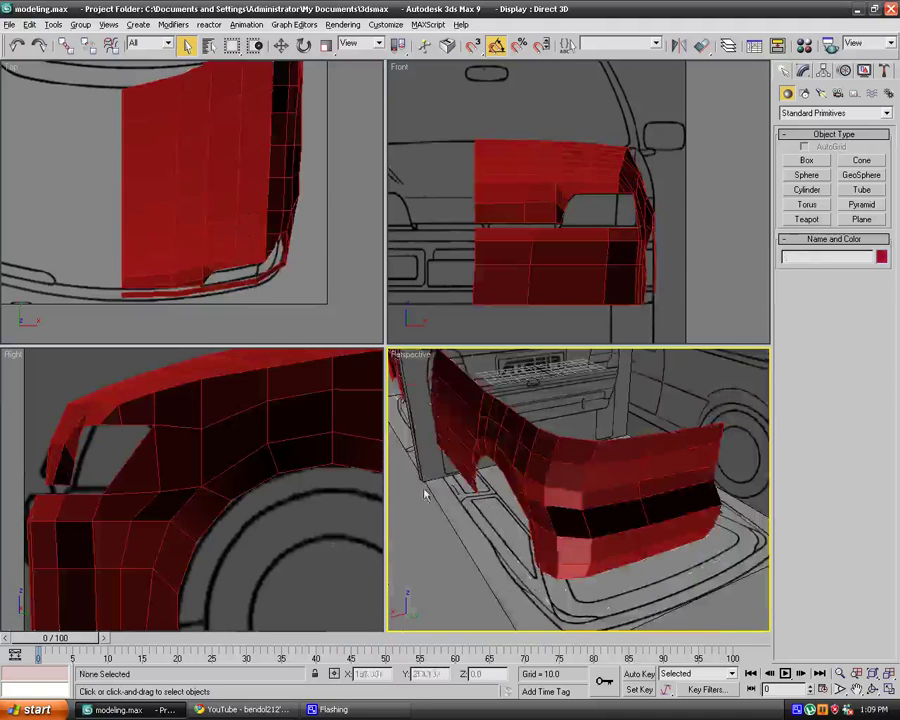
alt+middle_drag(426, 488, 622, 448)
Select the truck body, enter edge editing on its Editable Poly level beneath Symmetry, and turn on see-through display.
click(580, 440)
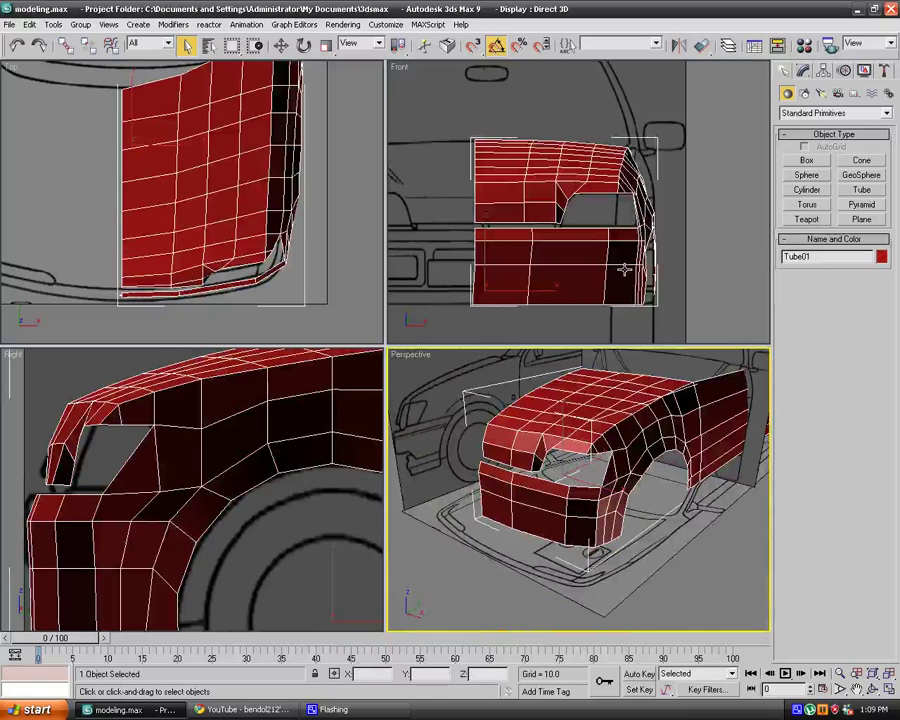
click(803, 71)
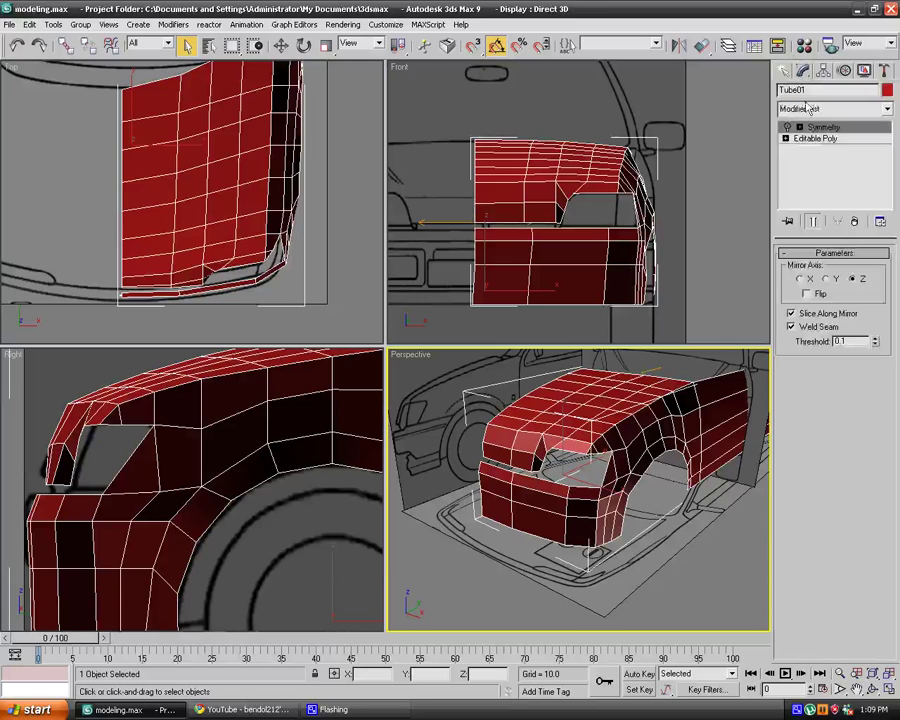
click(811, 139)
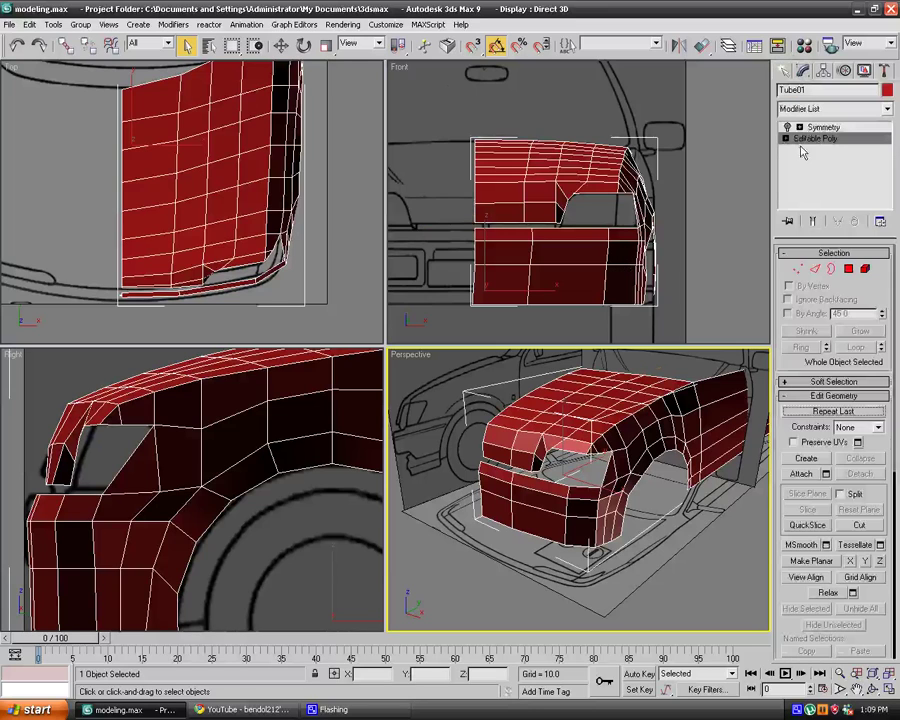
click(815, 269)
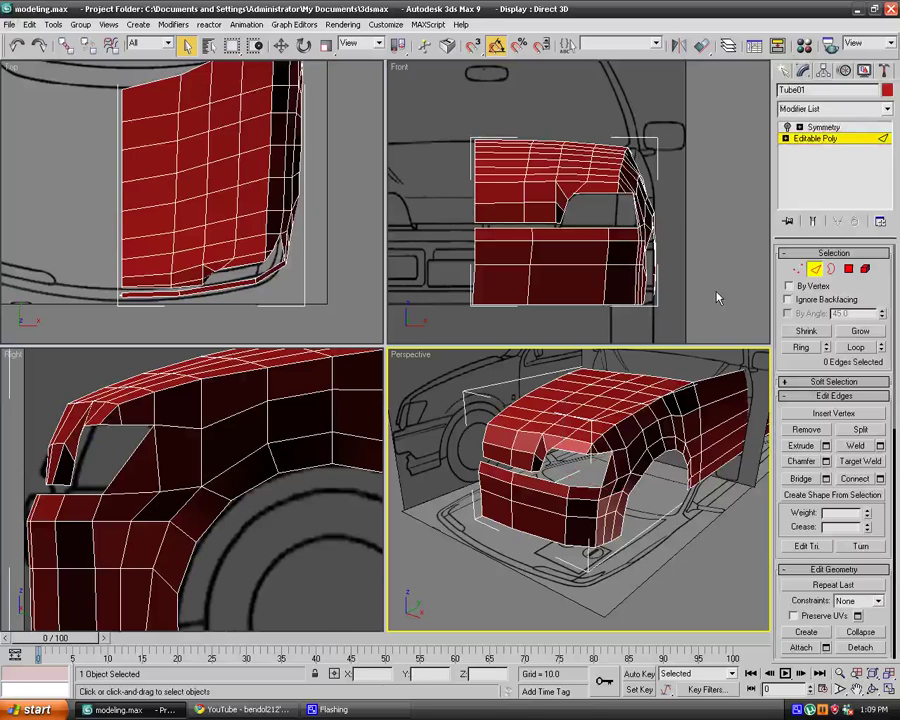
key(alt+x)
Switch the truck body to vertex editing with the movement constraint set to Edge.
middle_drag(655, 304, 667, 245)
scroll(640, 258, up, 2)
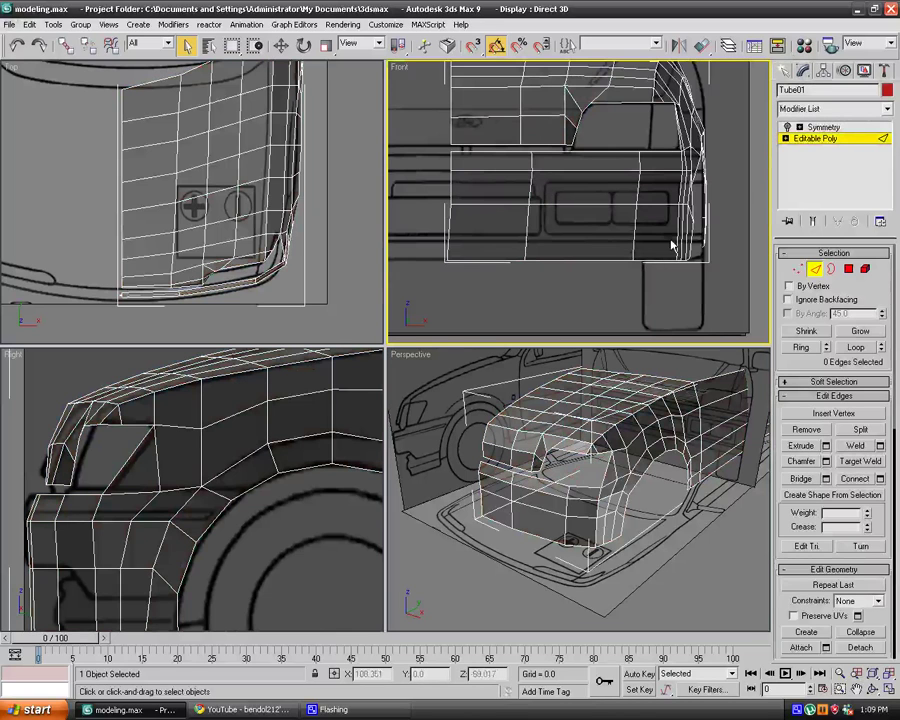
click(797, 270)
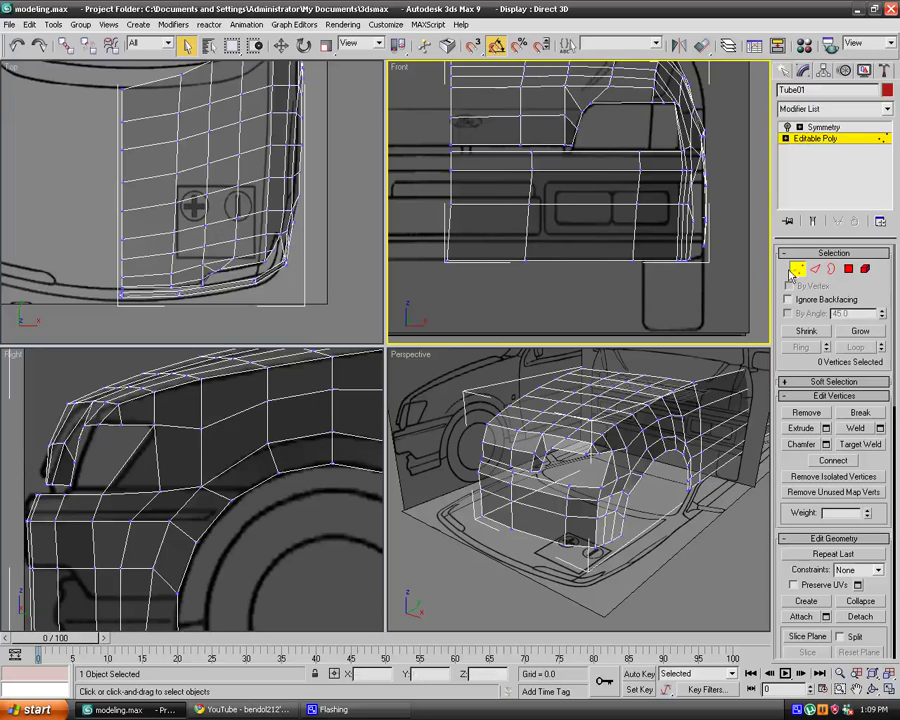
click(848, 569)
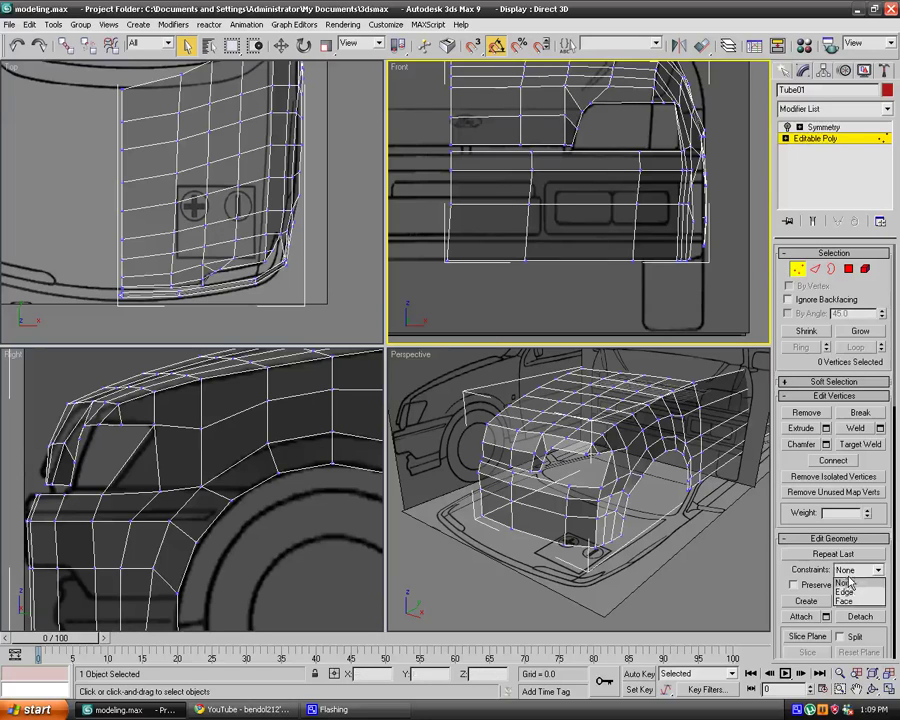
click(846, 592)
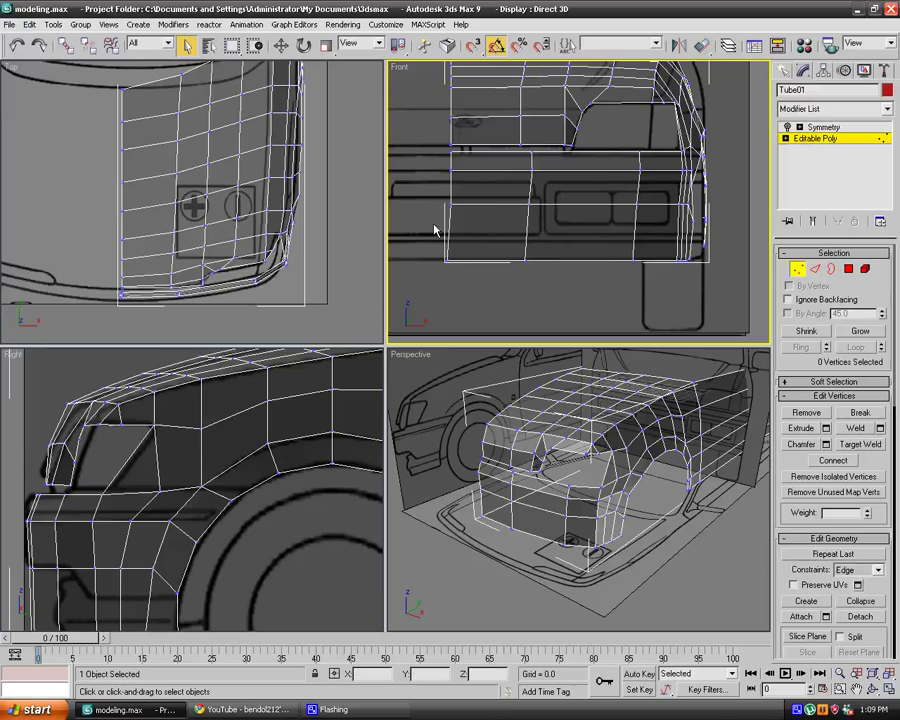
Slide the lower two vertices of the bumper's inner edge column outward to the gap beside the headlight recess.
click(529, 204)
key(w)
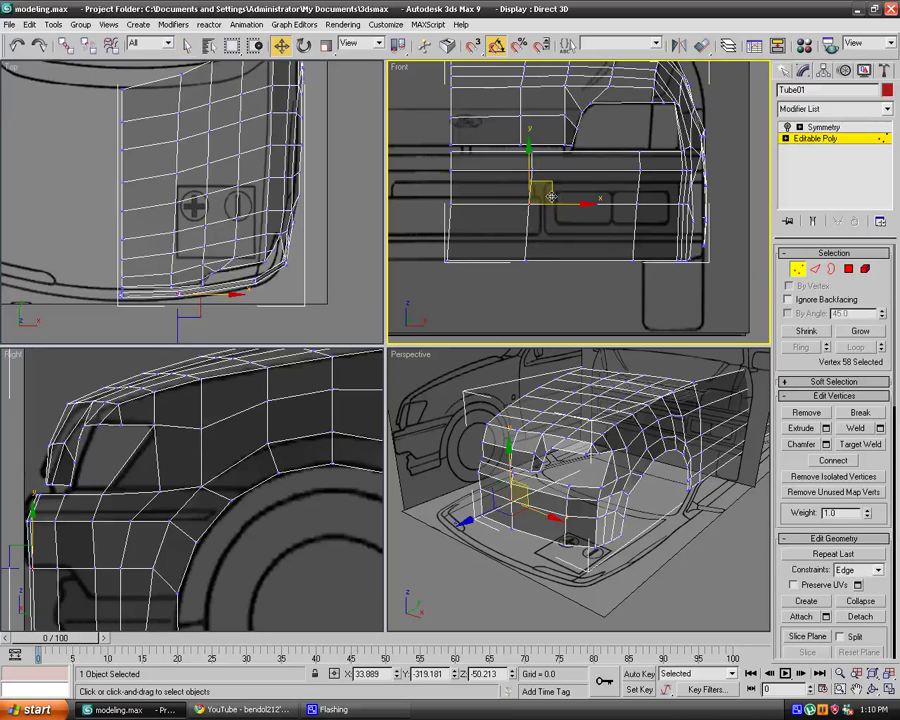
click(553, 208)
click(529, 205)
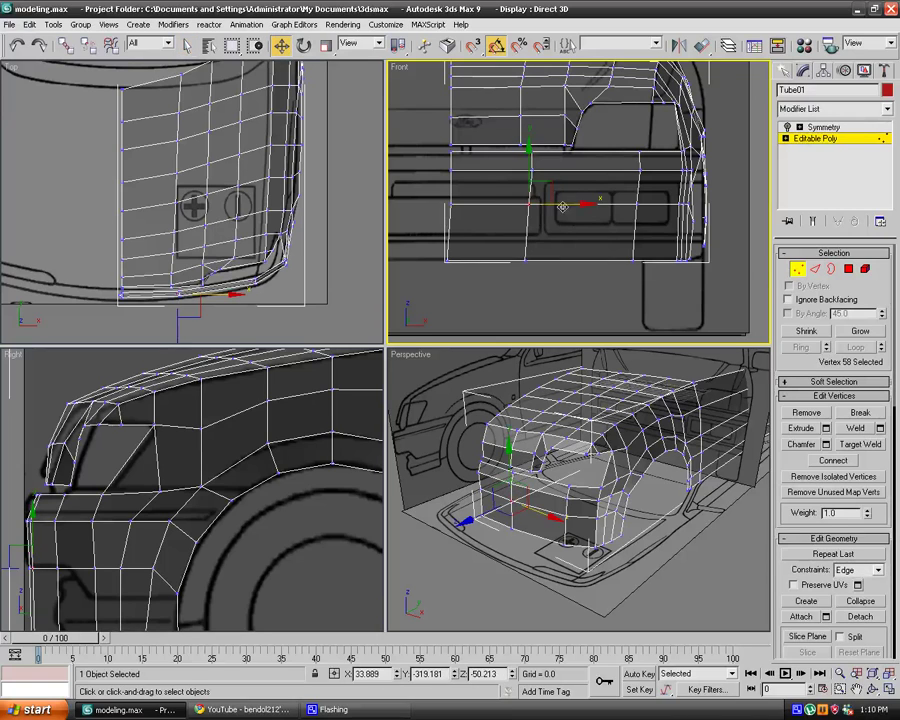
drag(563, 206, 571, 207)
click(522, 256)
click(525, 261)
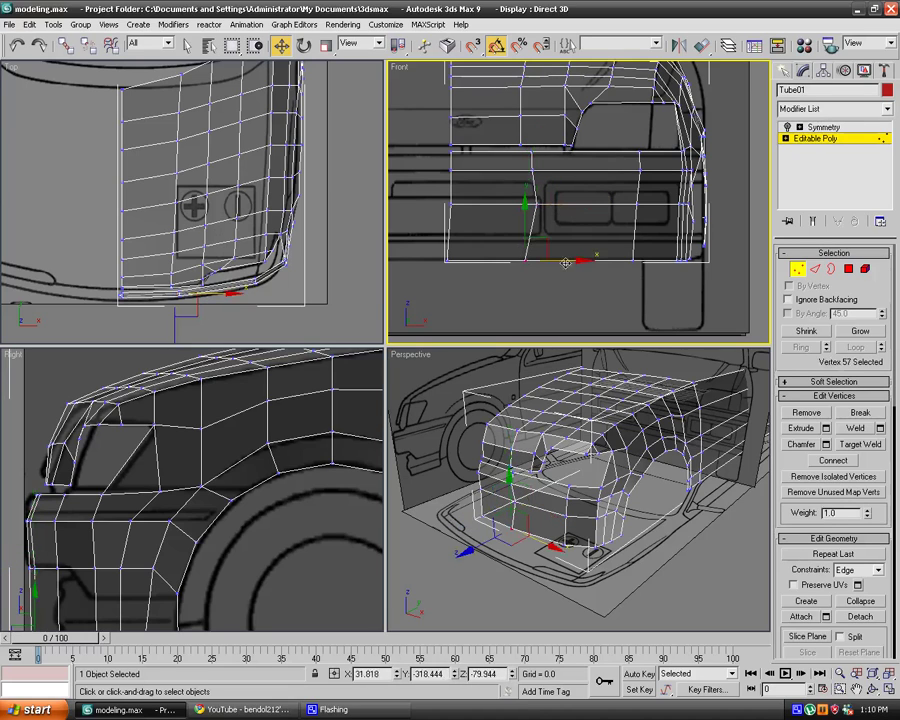
drag(565, 260, 578, 260)
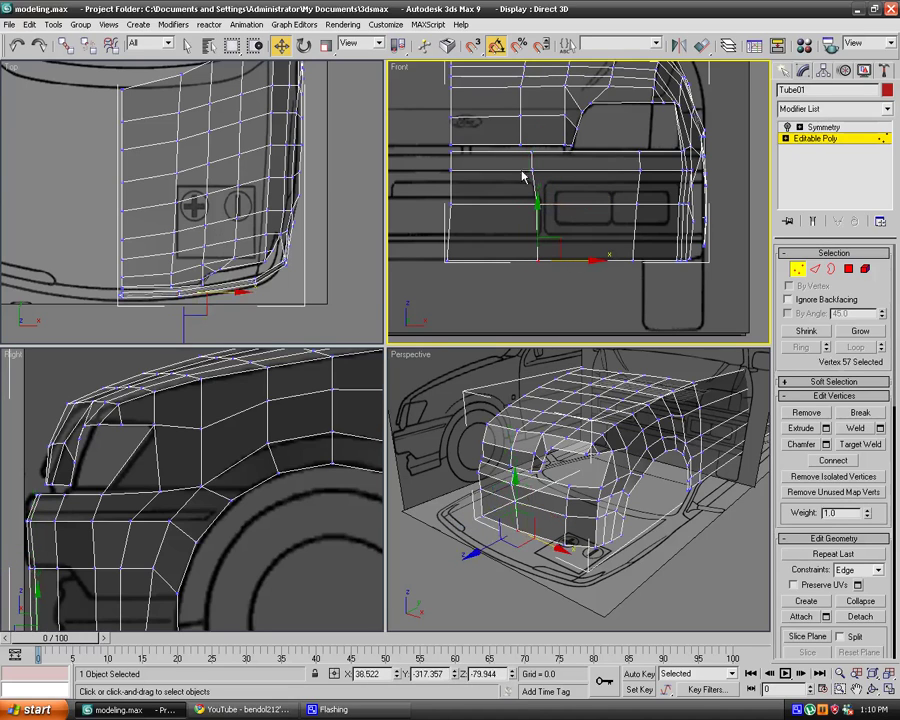
Align the upper vertices of the bumper's inner edge column with the lower ones and reset the movement constraint to None.
drag(521, 166, 552, 271)
click(528, 152)
click(530, 150)
click(531, 150)
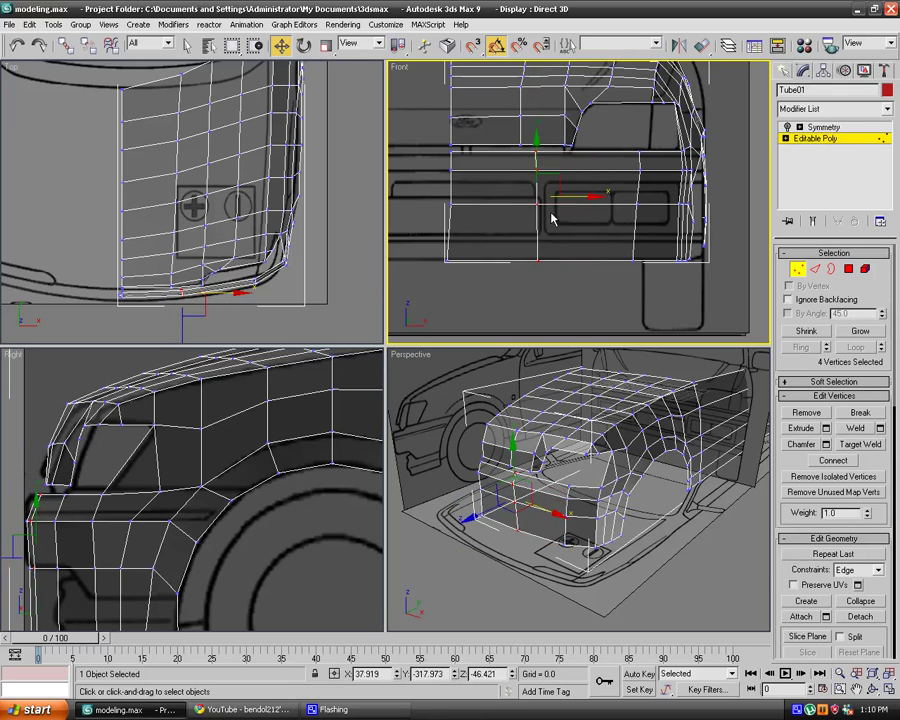
click(572, 264)
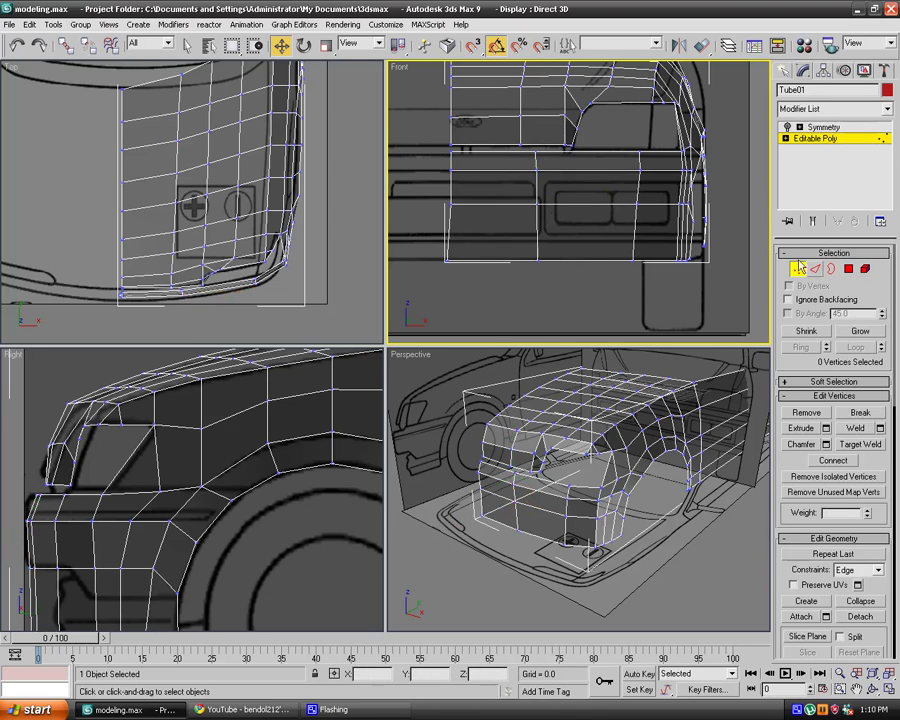
click(862, 570)
click(850, 585)
Connect the ring of horizontal bumper edges across the headlight area with 1 segment and a slide of -64.
key(2)
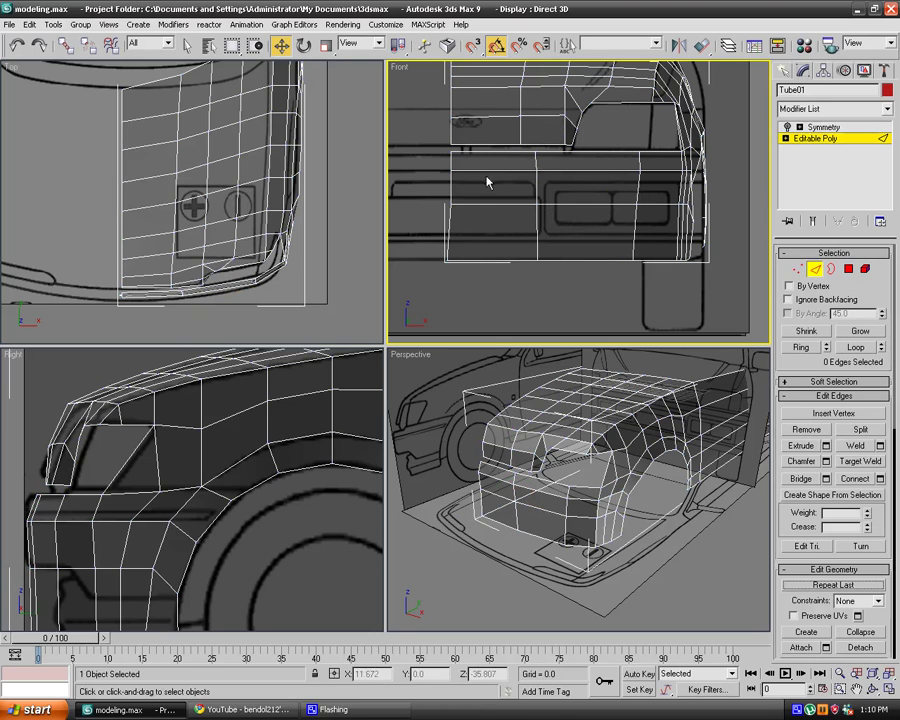
click(592, 170)
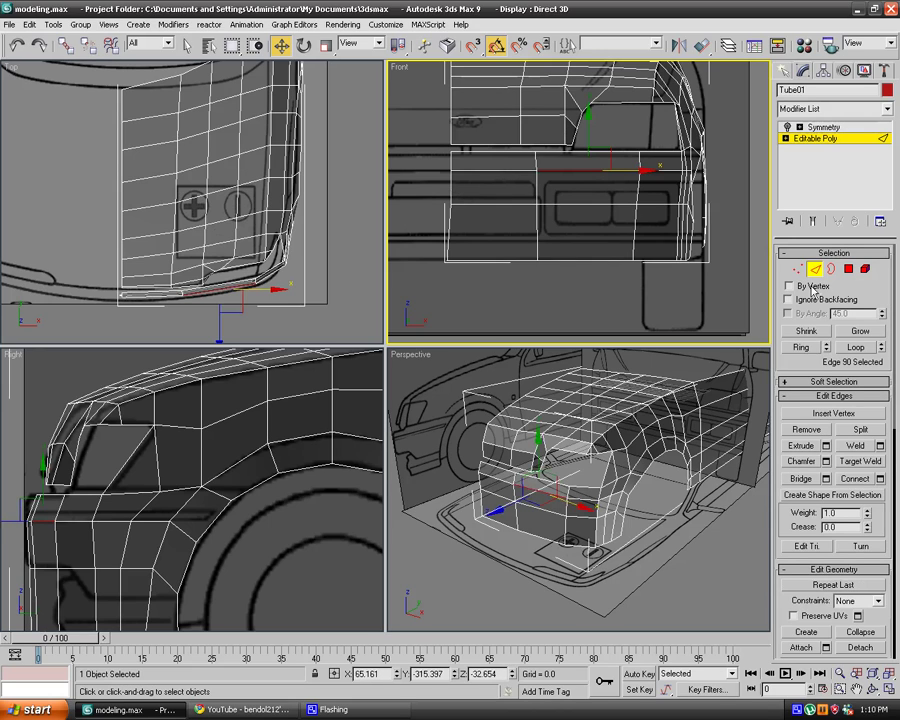
click(801, 347)
click(880, 478)
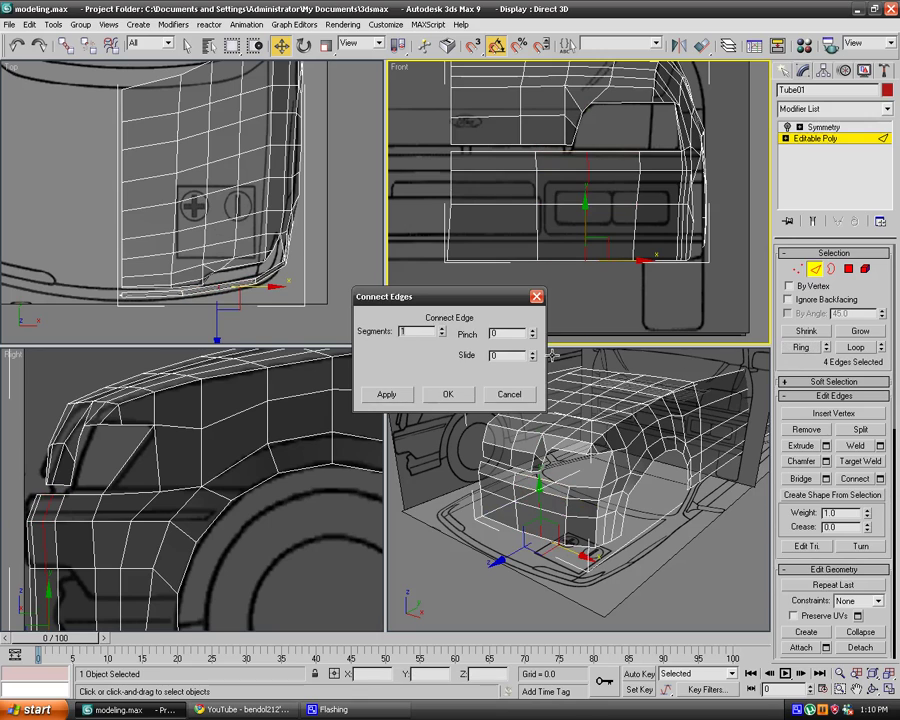
drag(528, 360, 530, 430)
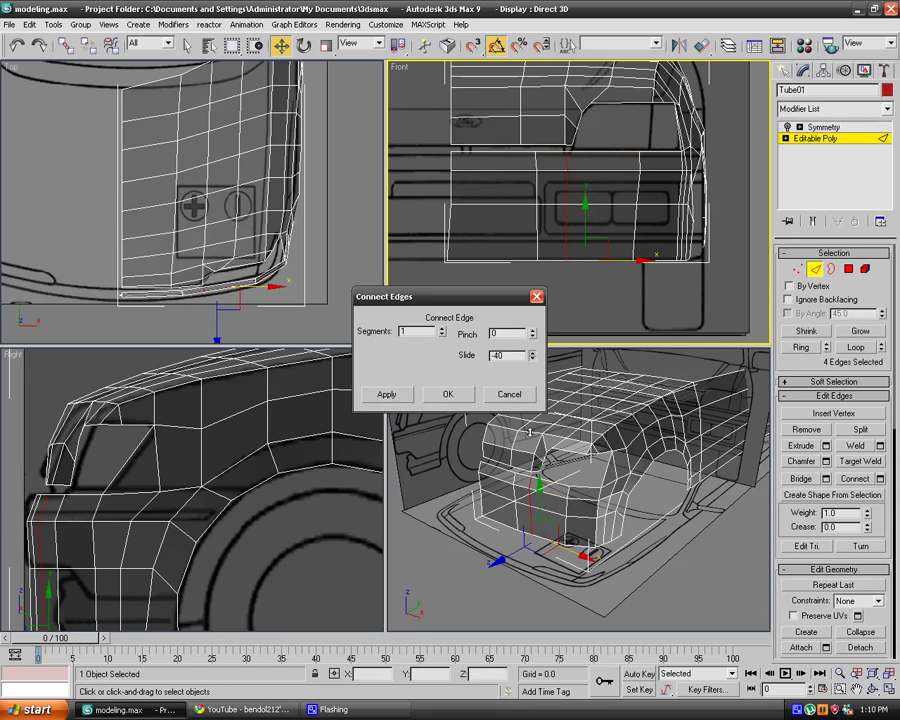
click(470, 399)
click(635, 207)
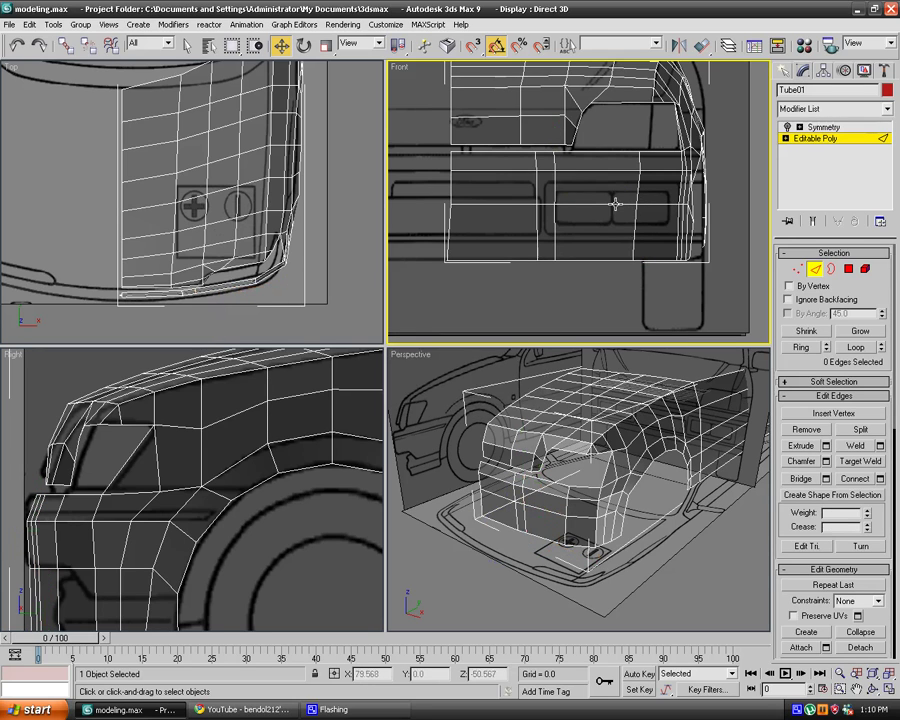
Connect the ring of vertical edges in the bumper's second row with 1 segment and a slide of -34.
click(536, 196)
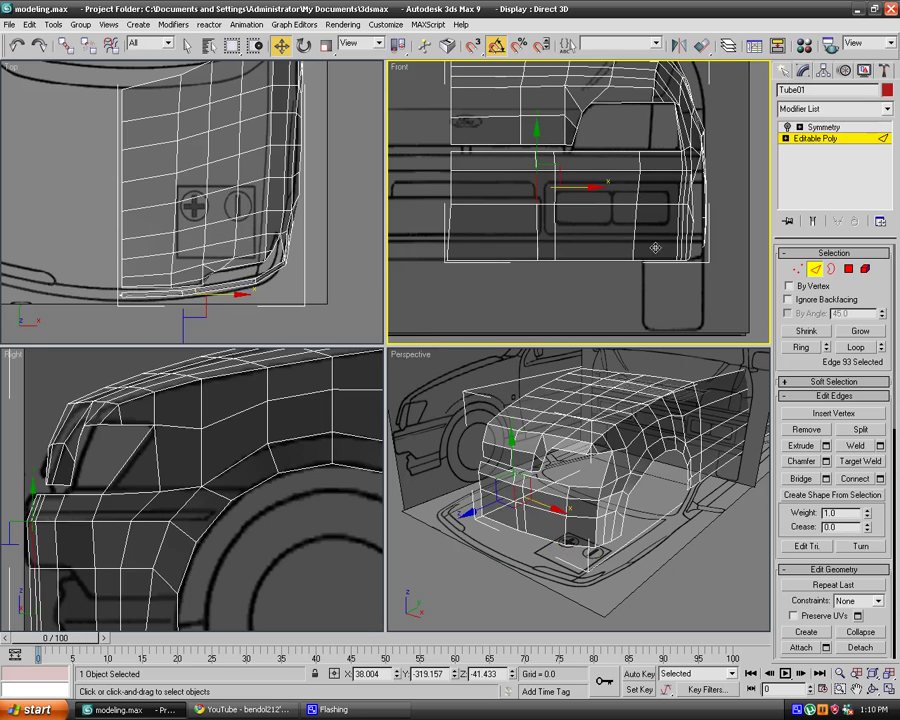
click(800, 347)
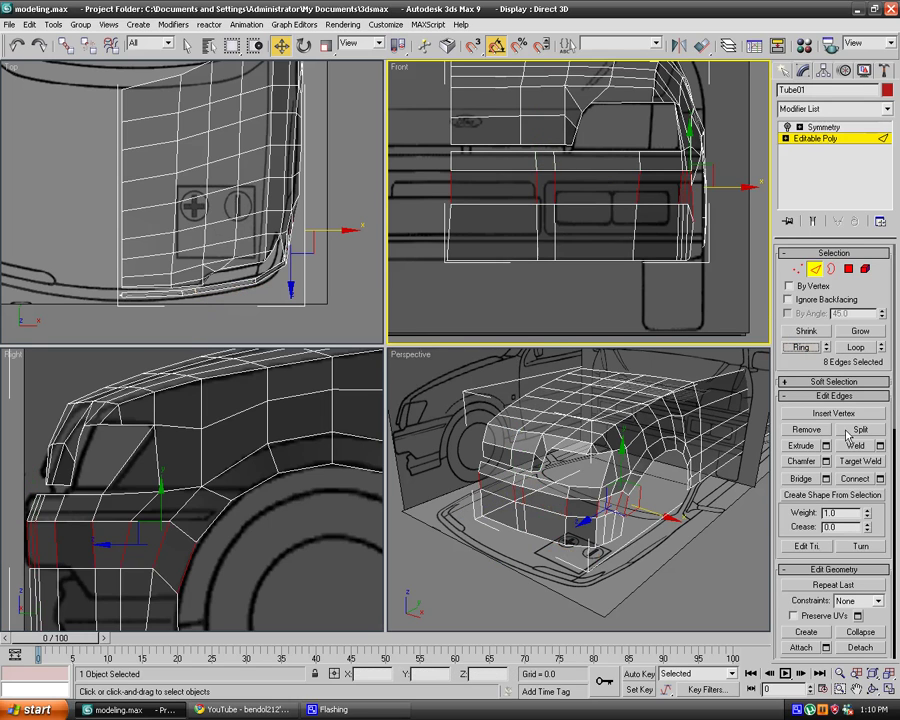
click(880, 479)
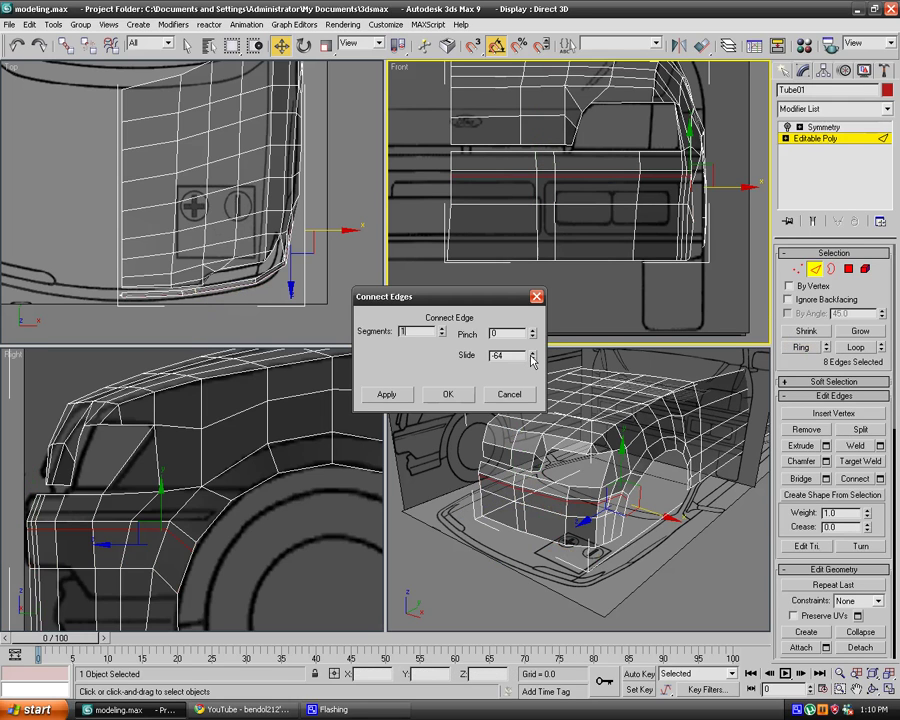
drag(533, 358, 540, 313)
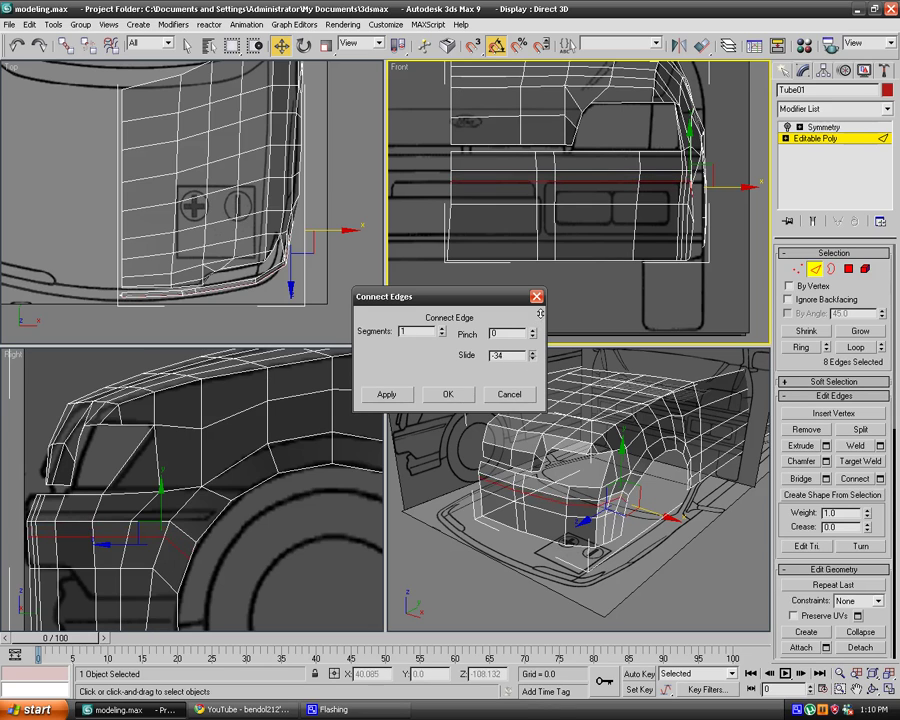
click(459, 395)
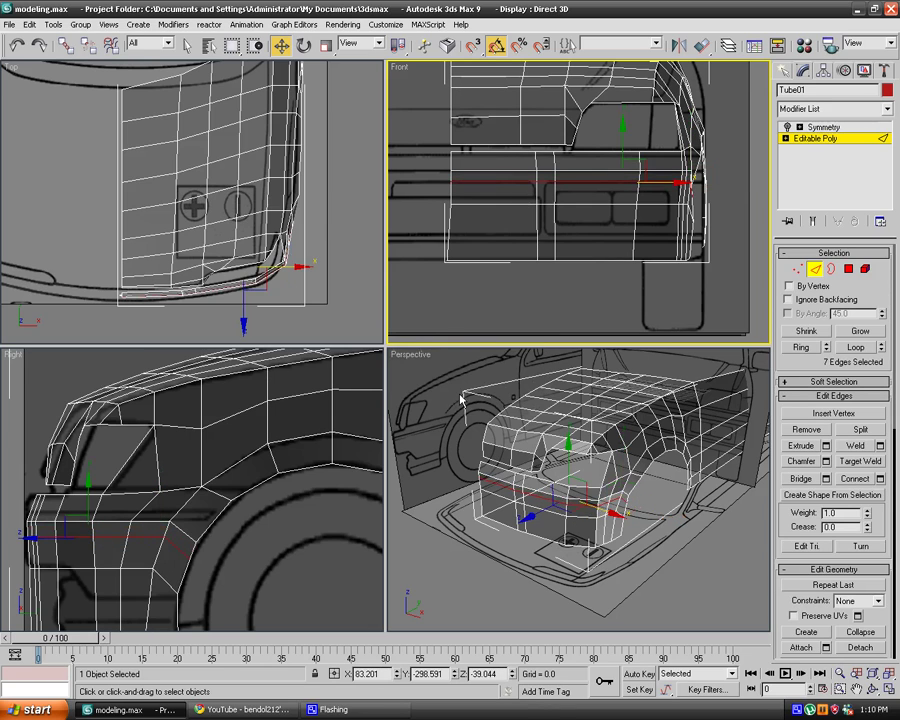
Connect the ring of vertical edges in the bumper's bottom row with 1 segment and a slide of 5.
key(alt+w)
click(695, 335)
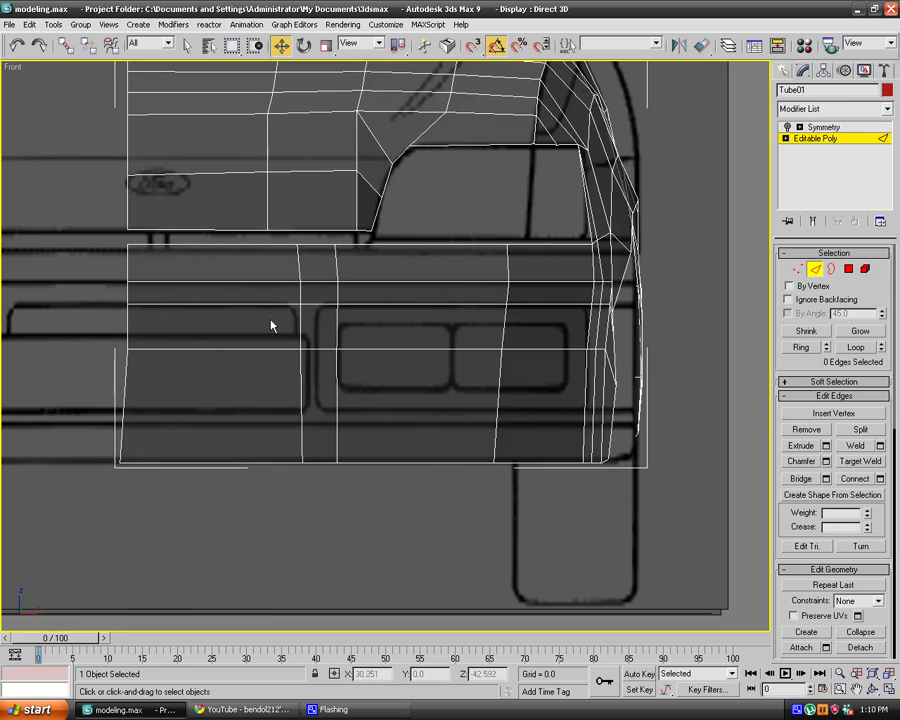
click(338, 400)
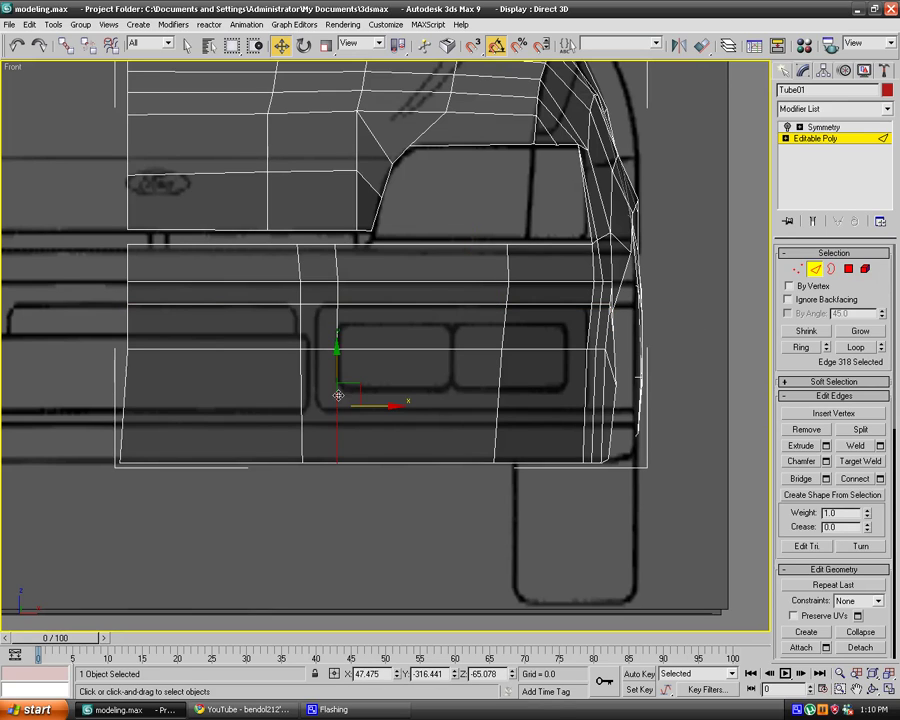
click(797, 347)
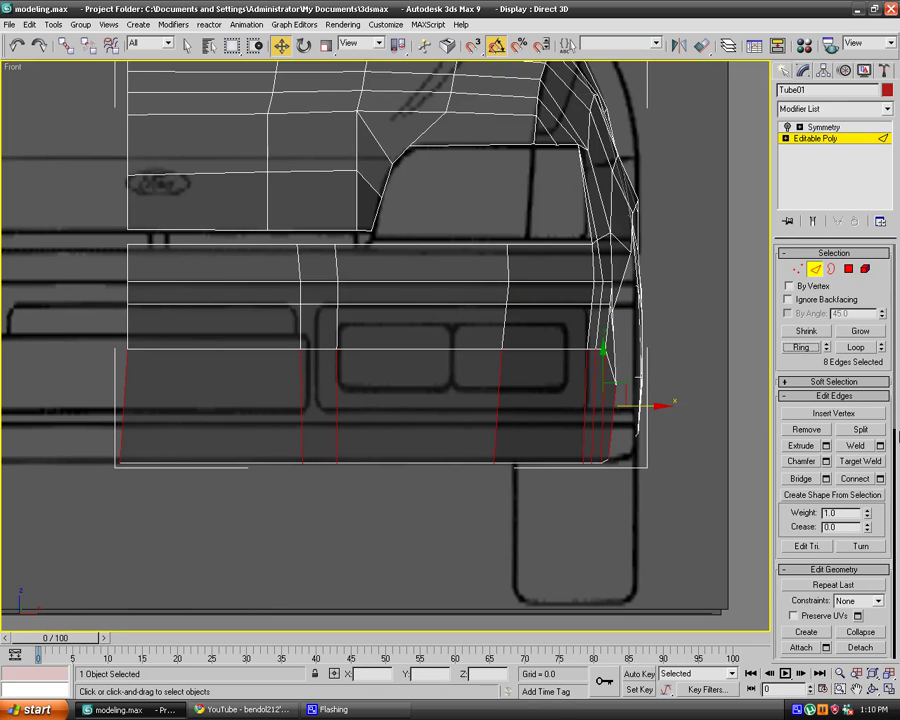
click(880, 481)
drag(483, 304, 474, 155)
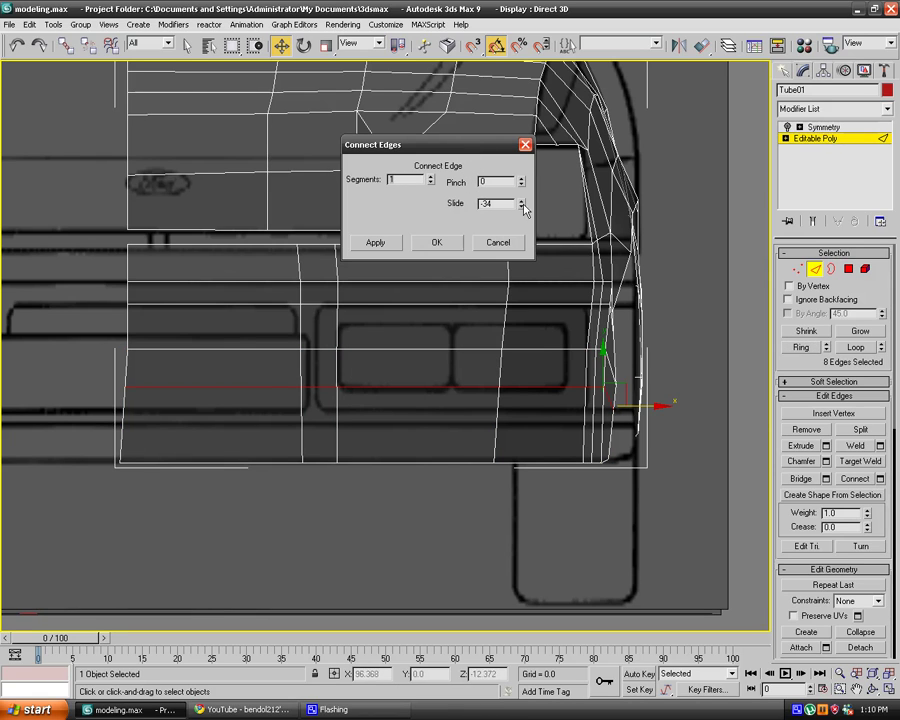
drag(522, 206, 521, 161)
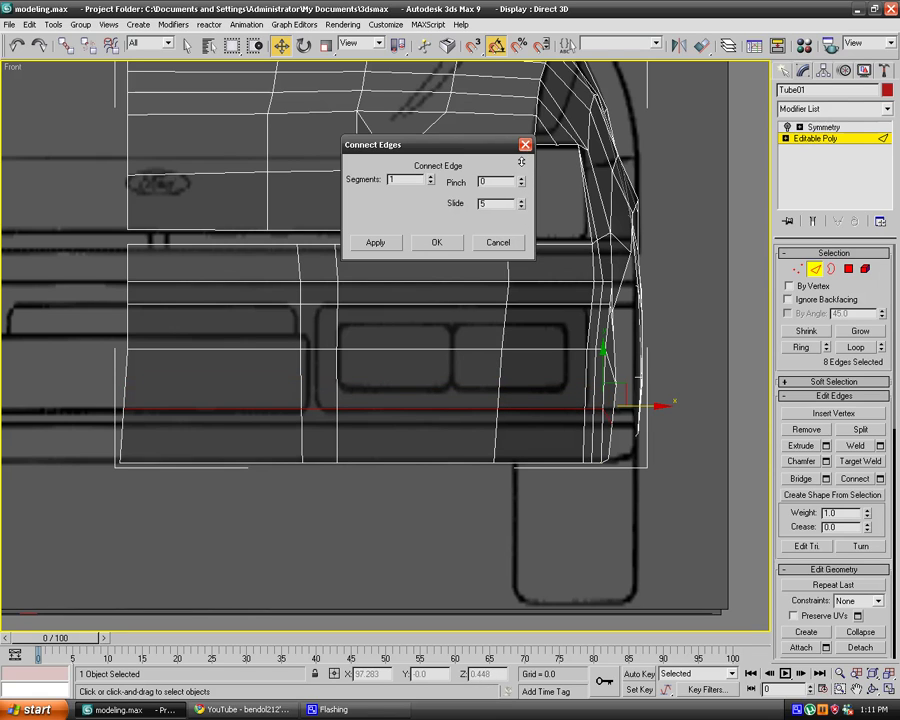
click(437, 242)
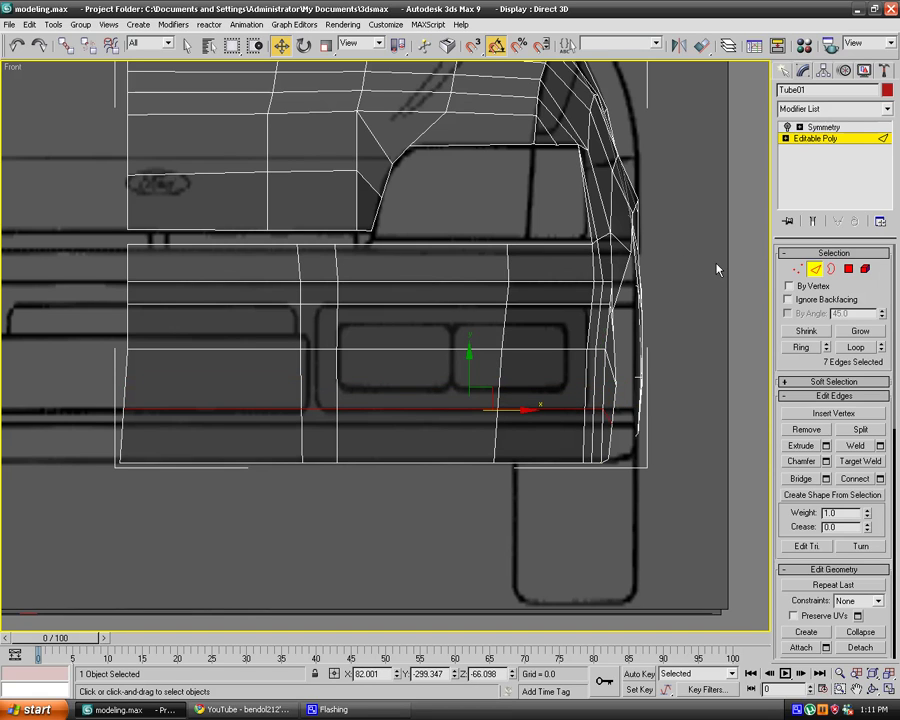
click(672, 271)
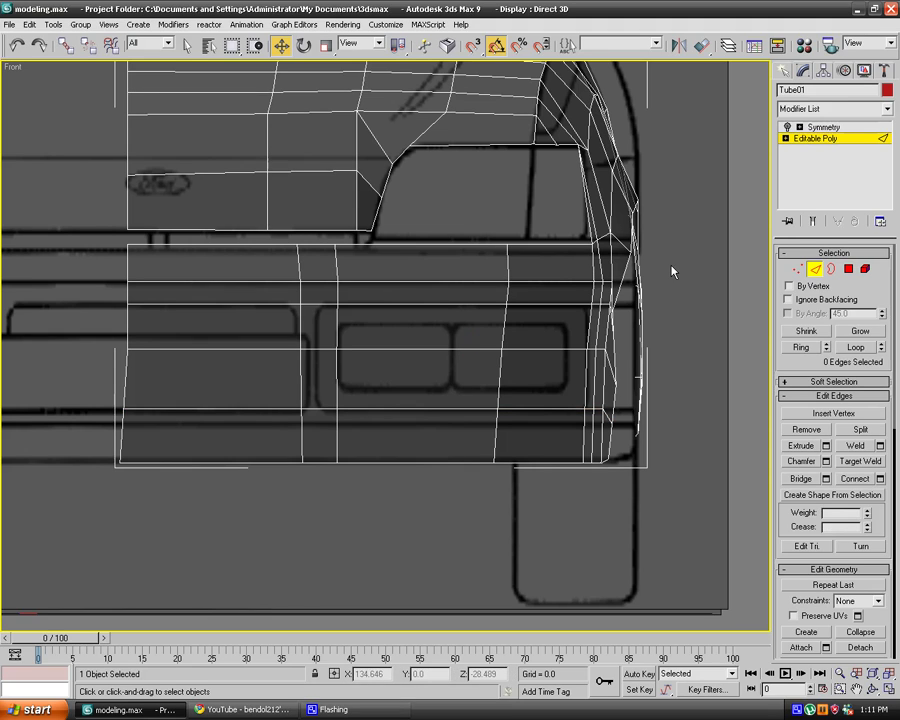
Slide the vertical edge loop to the headlight recess's inner border using the Edge constraint, and reset the constraint to None.
click(355, 275)
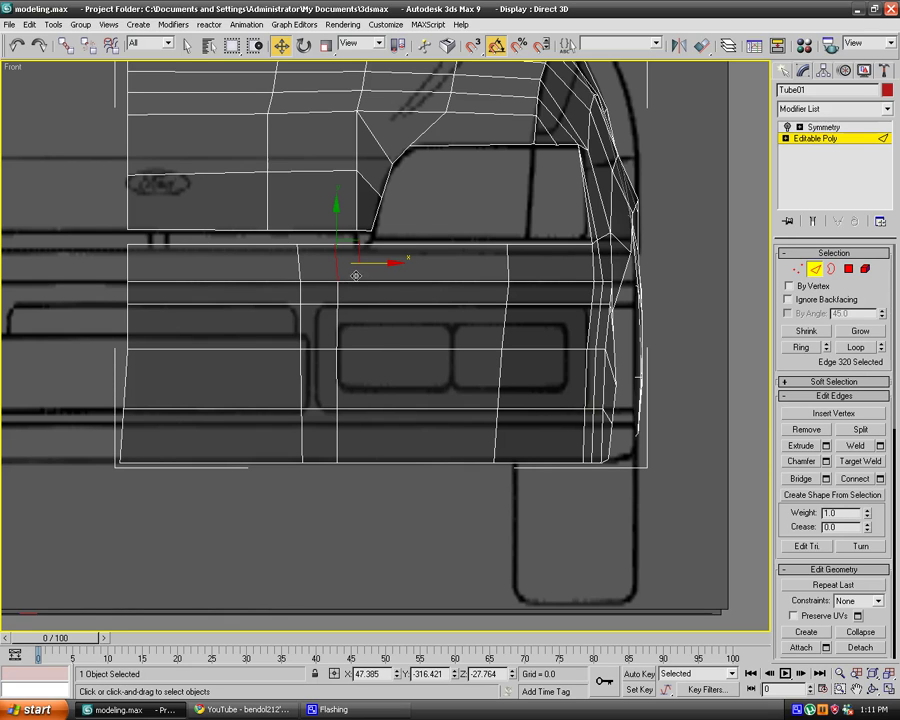
click(855, 350)
click(858, 600)
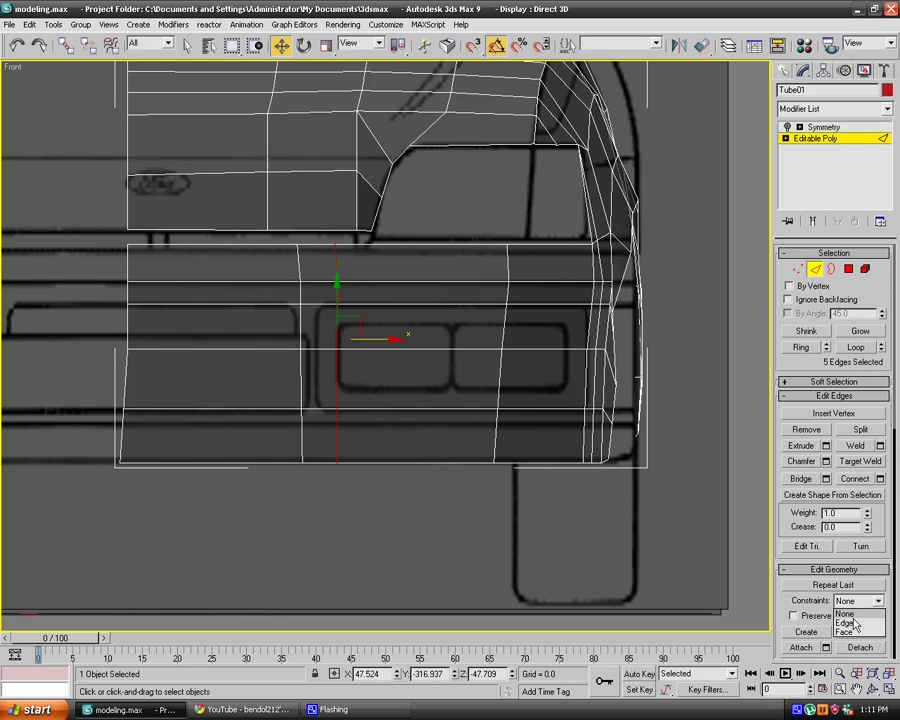
click(846, 668)
drag(367, 337, 348, 334)
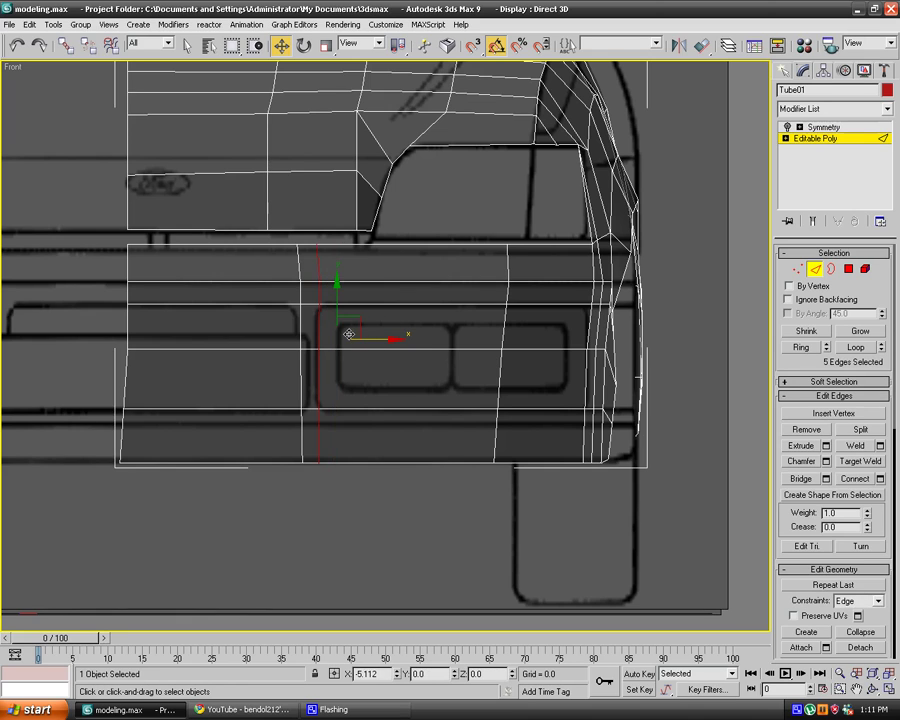
key(1)
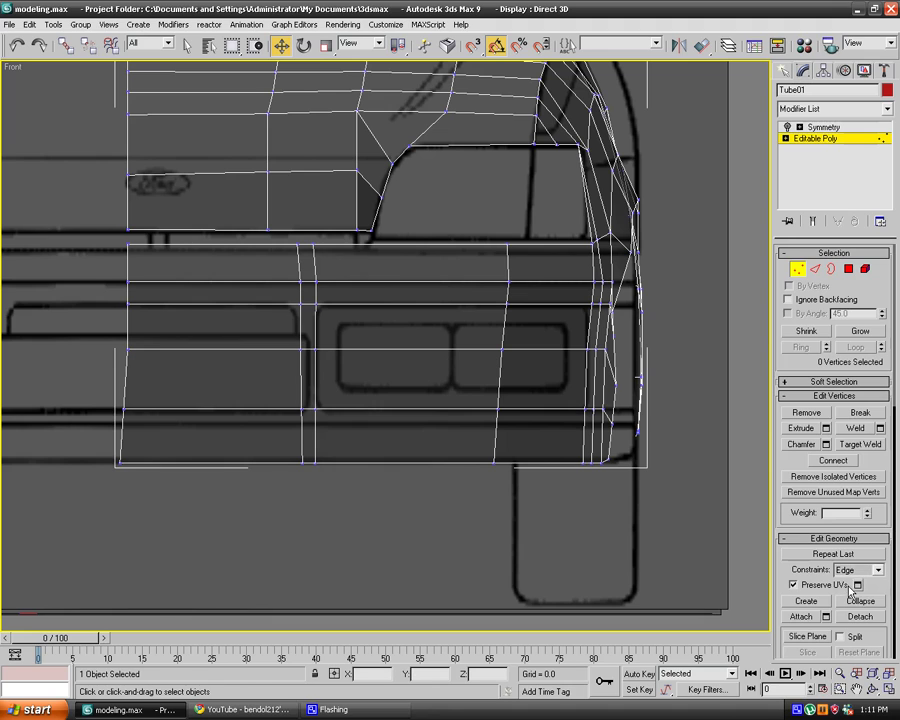
click(850, 572)
click(850, 590)
click(850, 571)
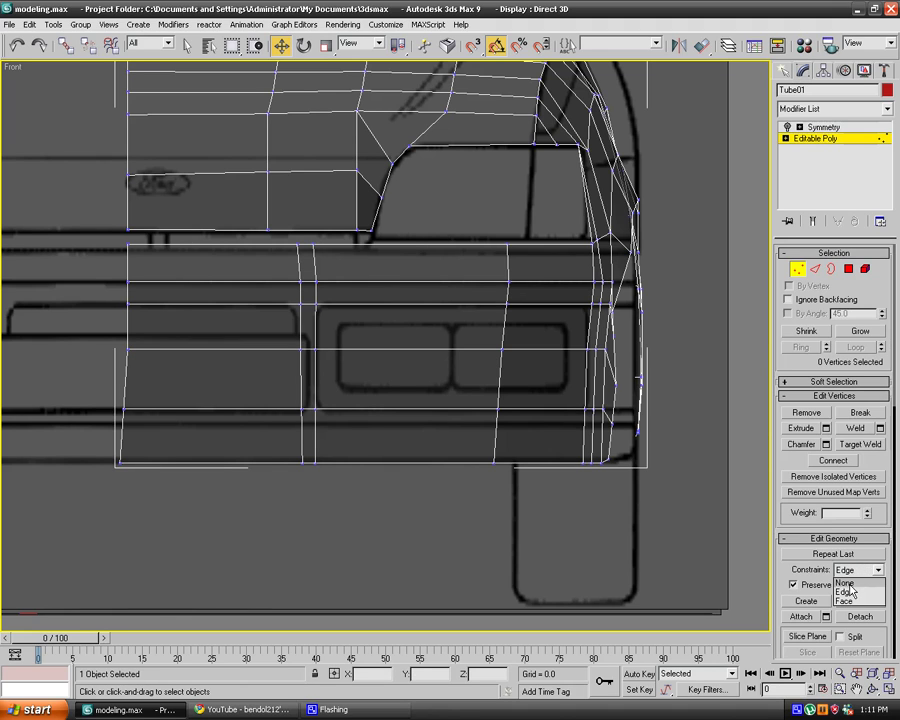
click(848, 581)
click(822, 586)
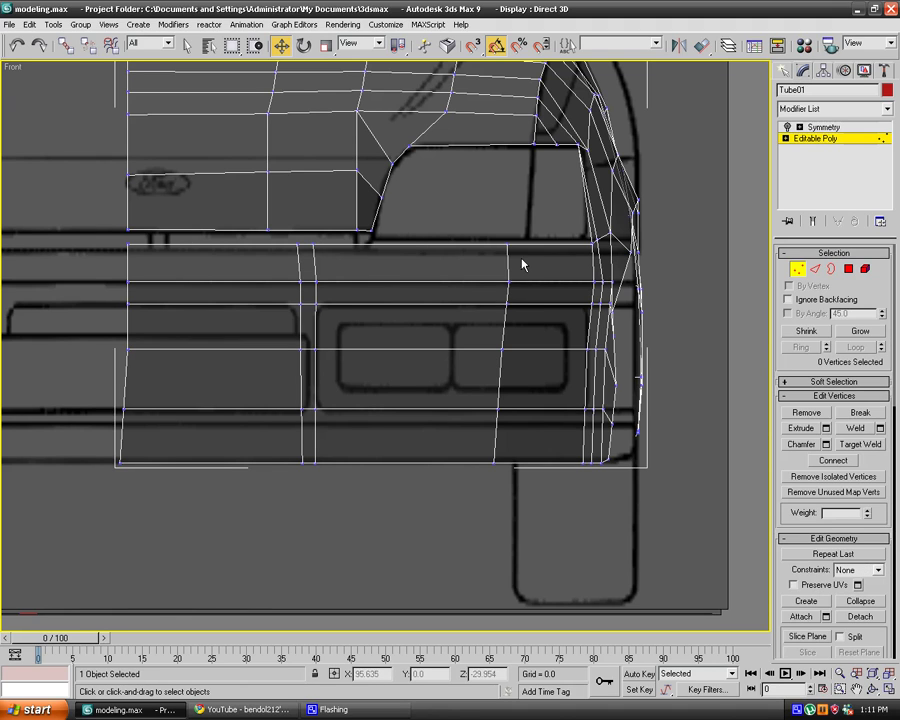
Raise the middle-row vertices between the centreline and headlight recess to the grille opening's lower line, and delete the polygon above them.
drag(92, 331, 322, 363)
drag(249, 316, 249, 304)
click(234, 361)
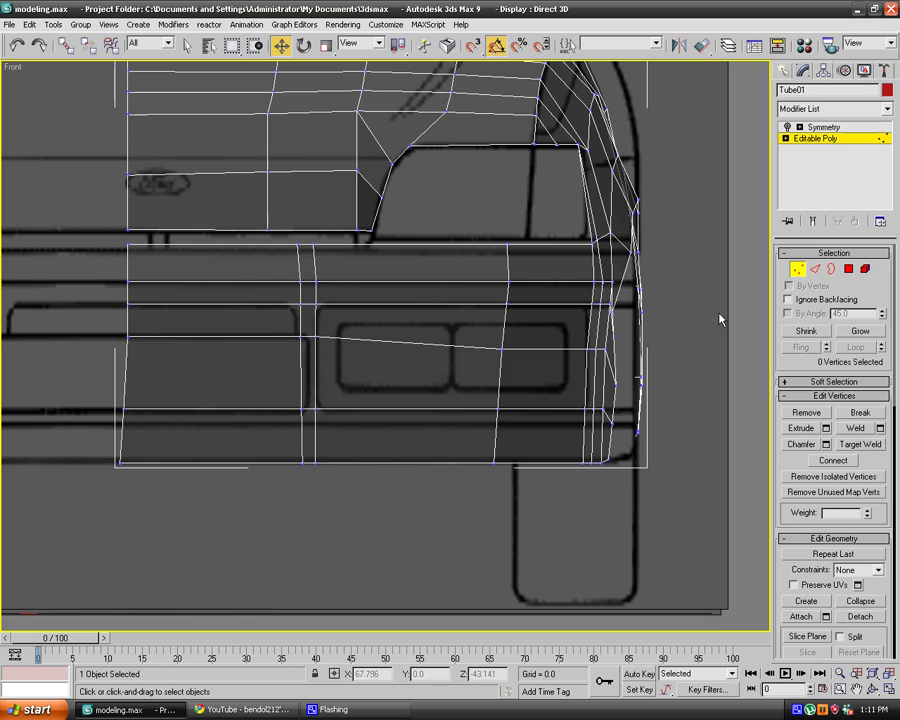
click(848, 270)
click(258, 326)
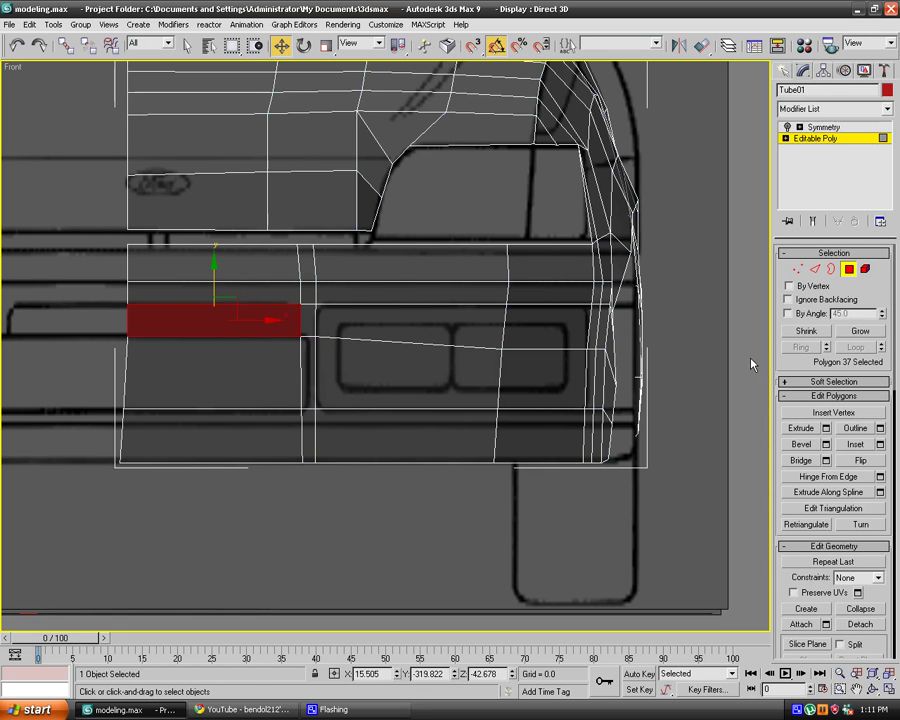
Inset the four headlight recess polygons as a group by 4.59 and delete the inner polygons to open the headlight hole.
click(438, 323)
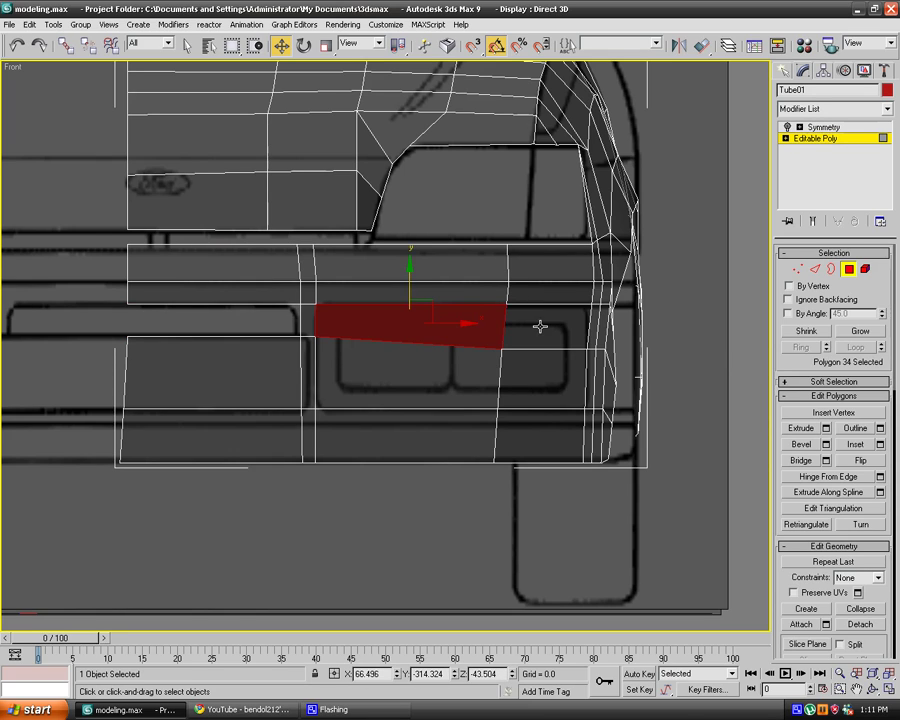
ctrl+click(542, 348)
ctrl+click(540, 378)
ctrl+click(457, 378)
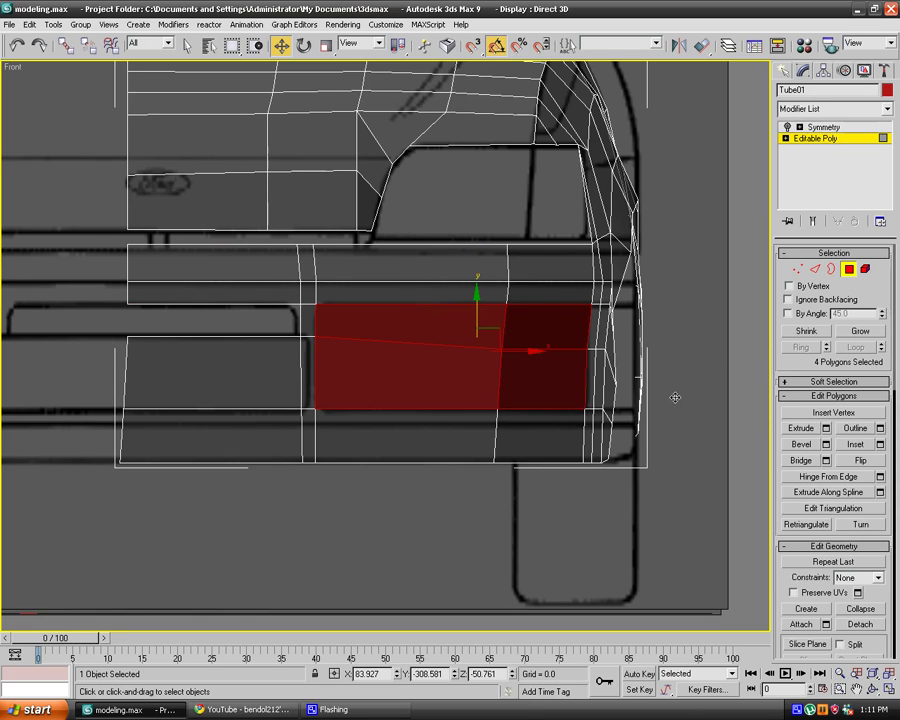
click(880, 446)
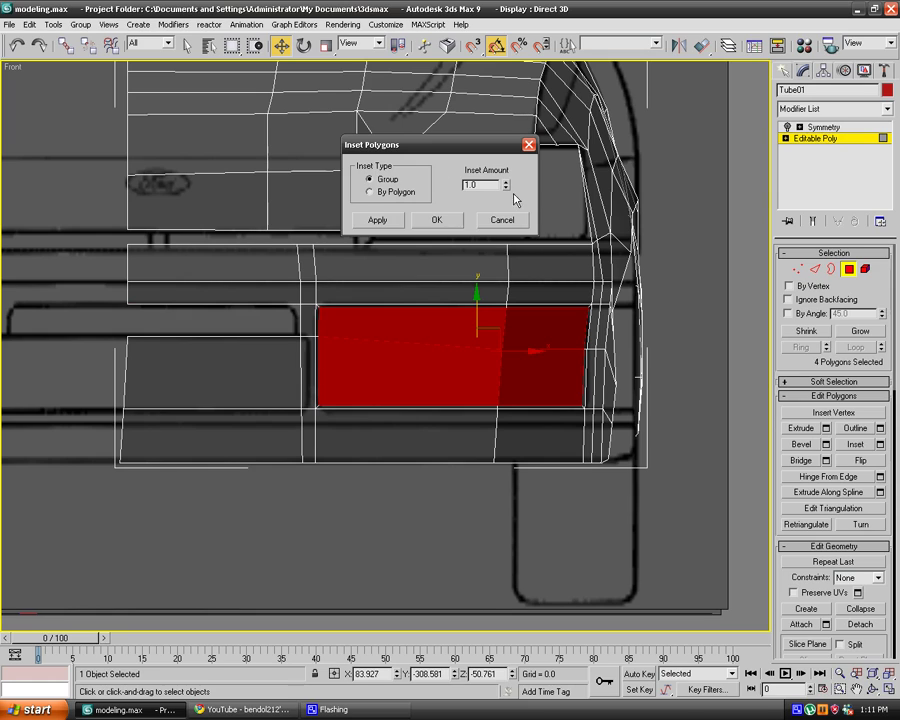
drag(506, 186, 486, 636)
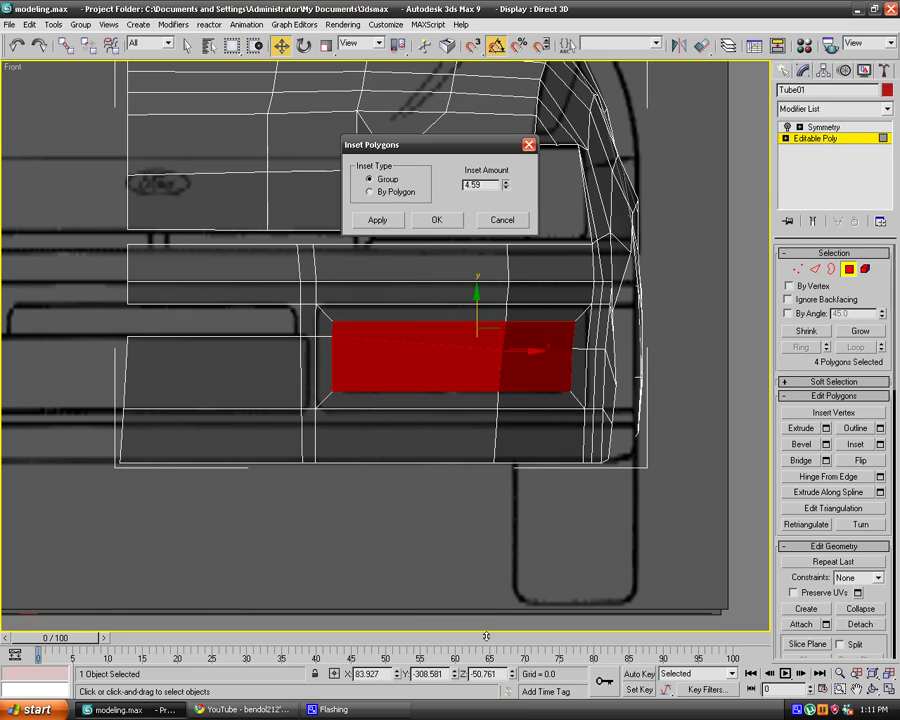
click(432, 221)
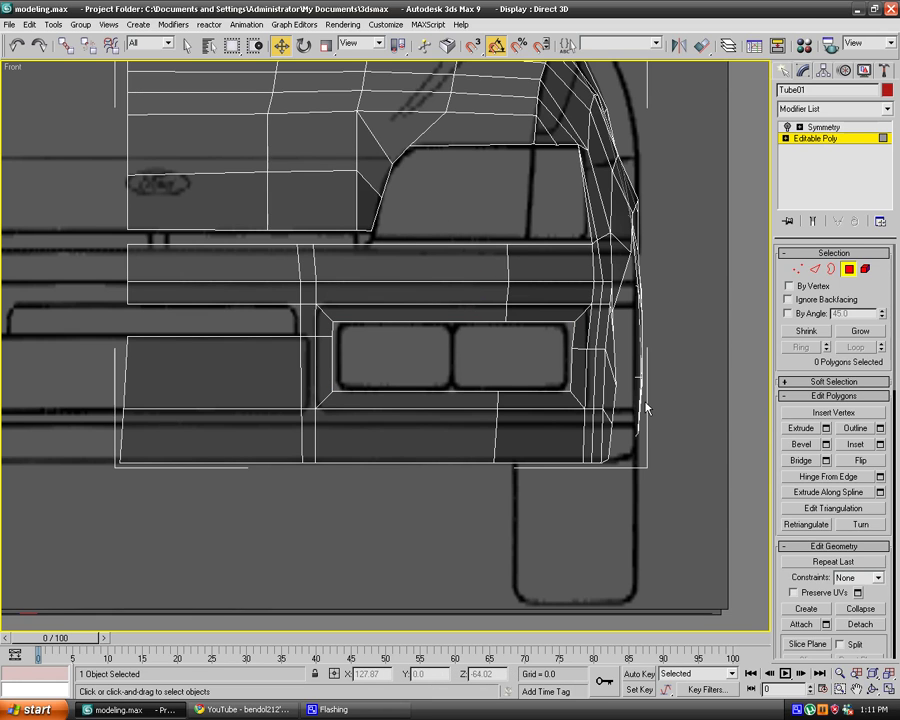
Connect the horizontal edges at the bumper's front corner and move the new edges outward onto the top blueprint's curve.
key(p)
alt+middle_drag(490, 458, 399, 372)
key(t)
key(2)
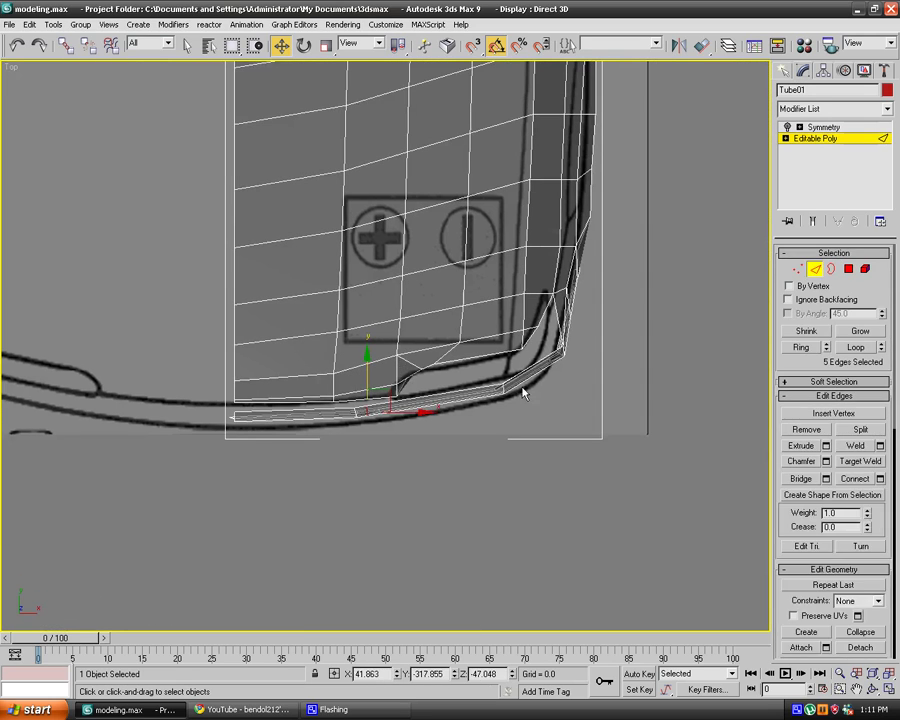
drag(516, 366, 543, 393)
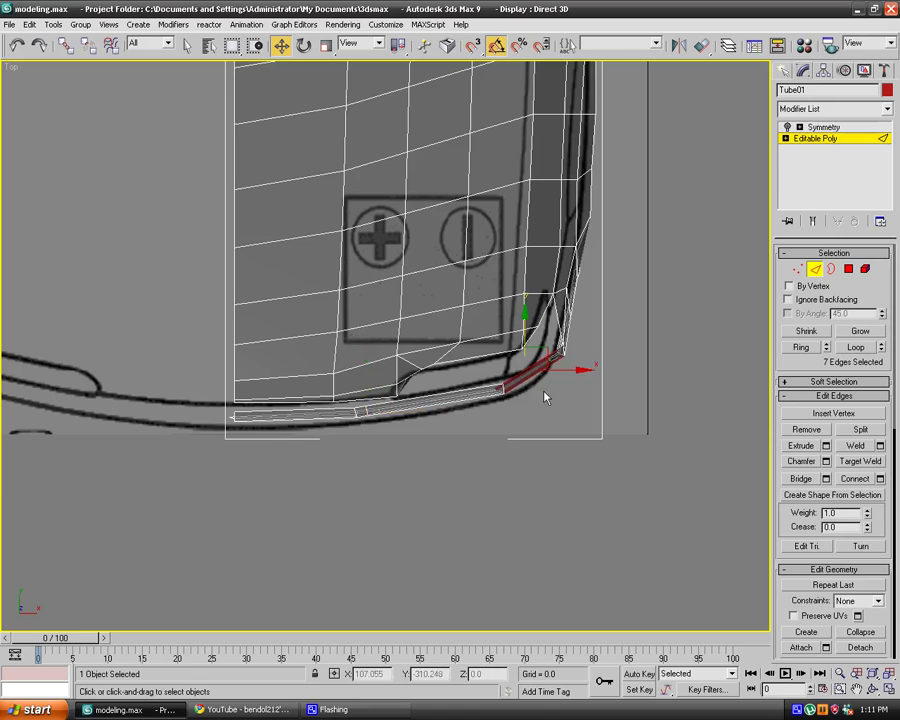
click(879, 480)
click(437, 243)
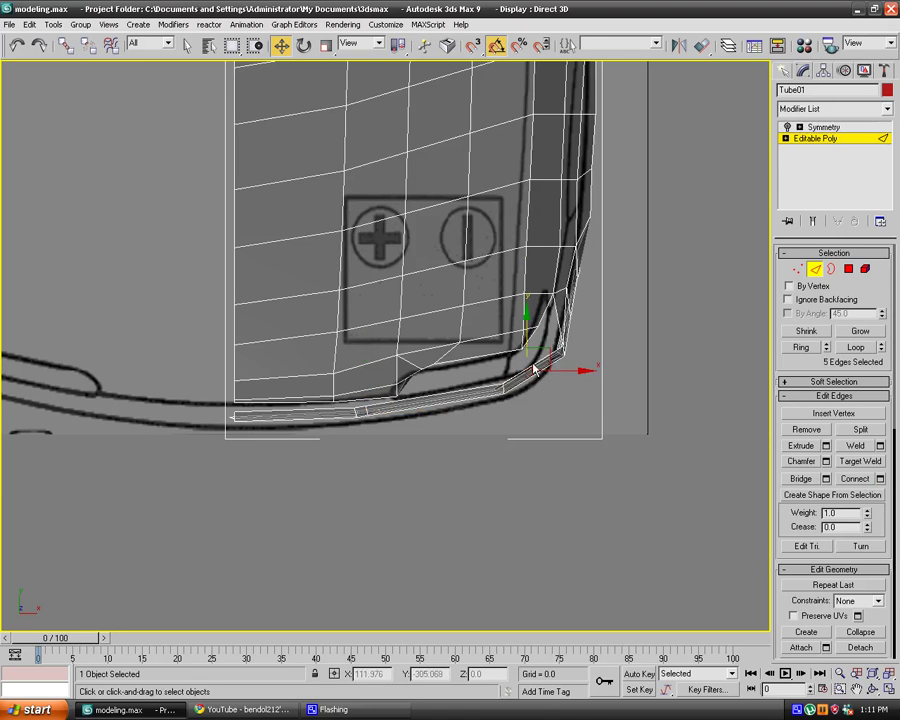
drag(536, 352, 541, 359)
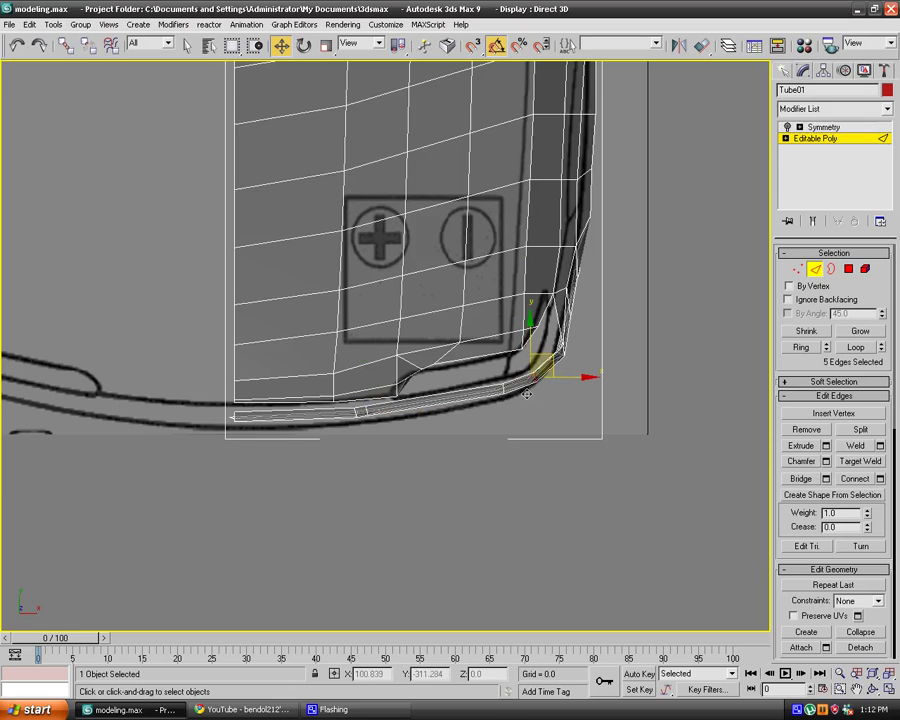
click(505, 413)
Connect the ring of bumper edges below the headlight area in the top view and nudge the new edges onto the blueprint curve.
click(437, 393)
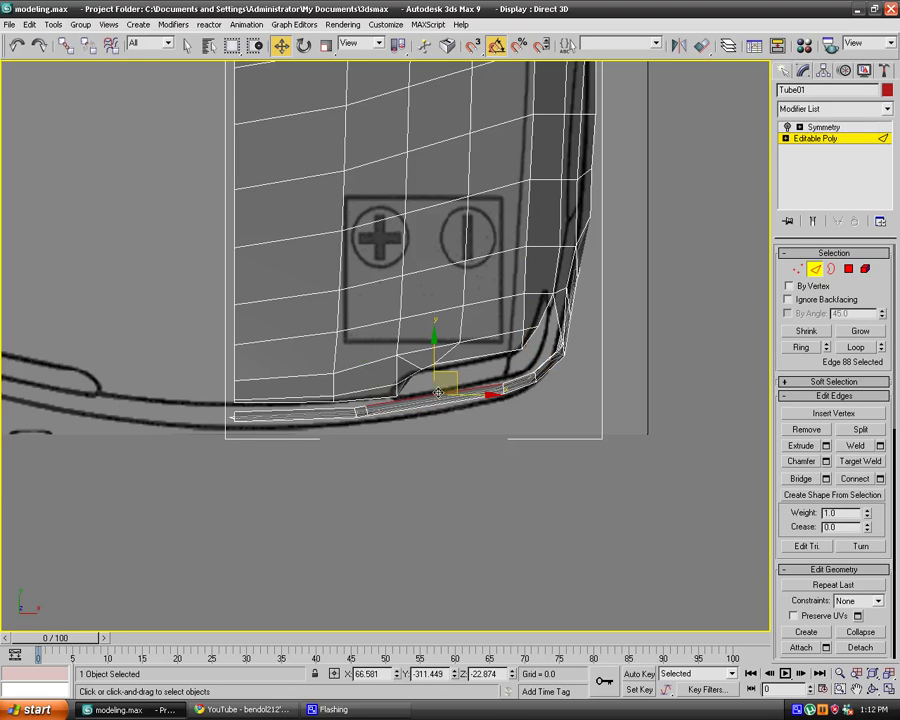
click(801, 347)
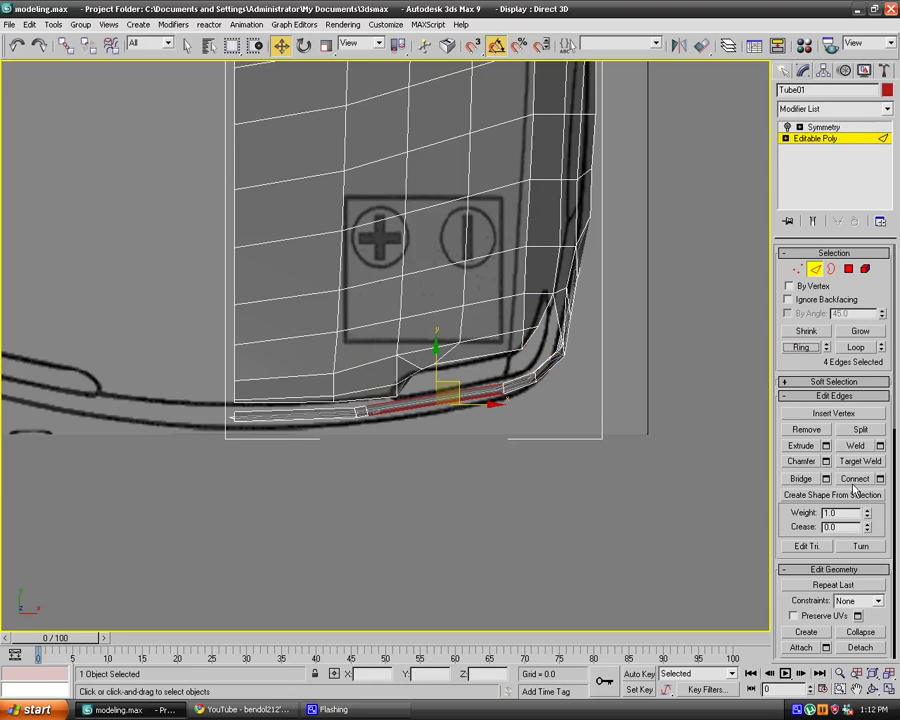
click(855, 479)
drag(436, 363, 432, 364)
Connect the bumper edges between the centreline and the narrow column beside the headlight recess.
drag(272, 458, 291, 412)
click(855, 478)
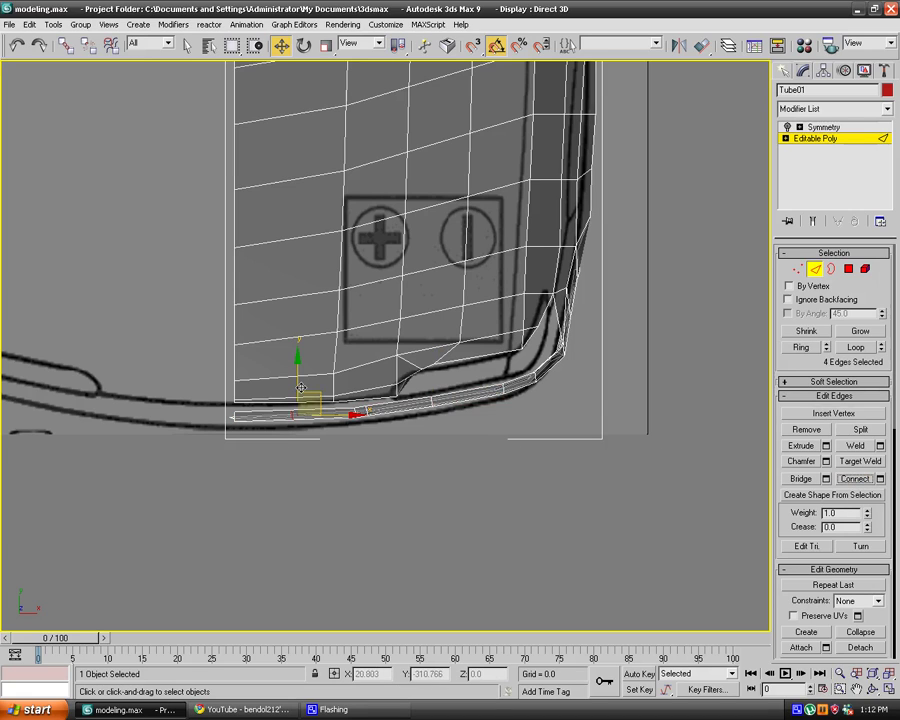
click(374, 519)
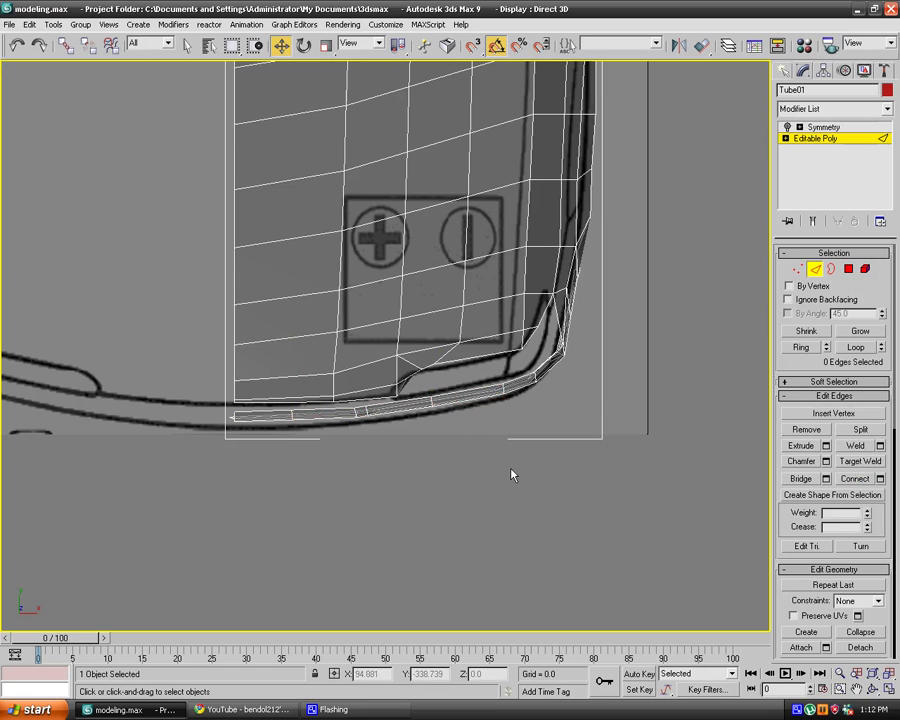
Extrude the top, side and bottom edges of the grille opening backward into the bumper to give the opening depth.
key(p)
middle_drag(386, 505, 619, 458)
alt+middle_drag(373, 259, 478, 405)
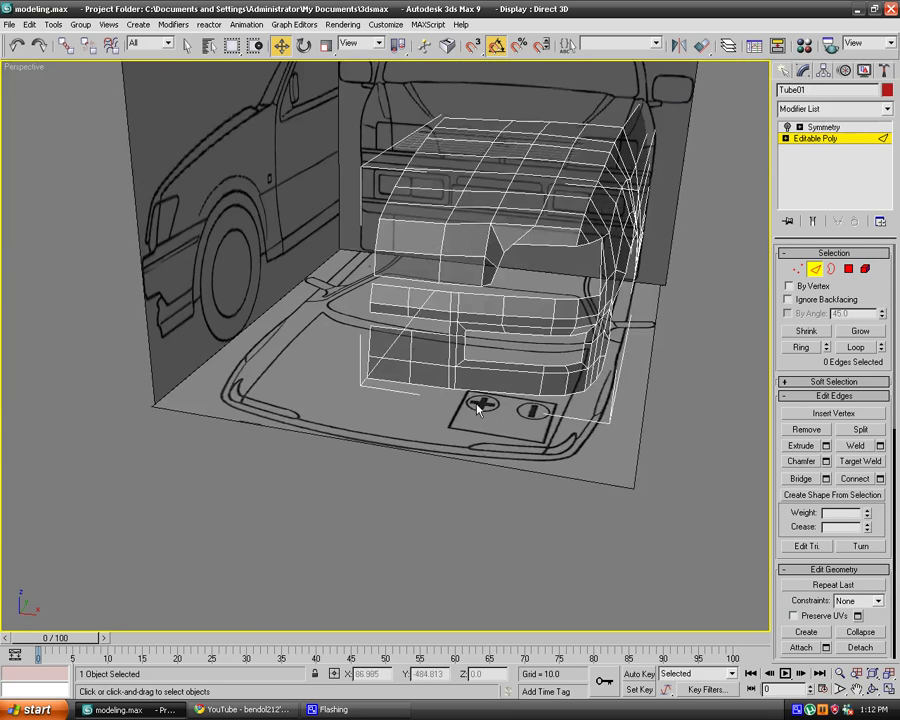
scroll(478, 405, up, 5)
click(474, 290)
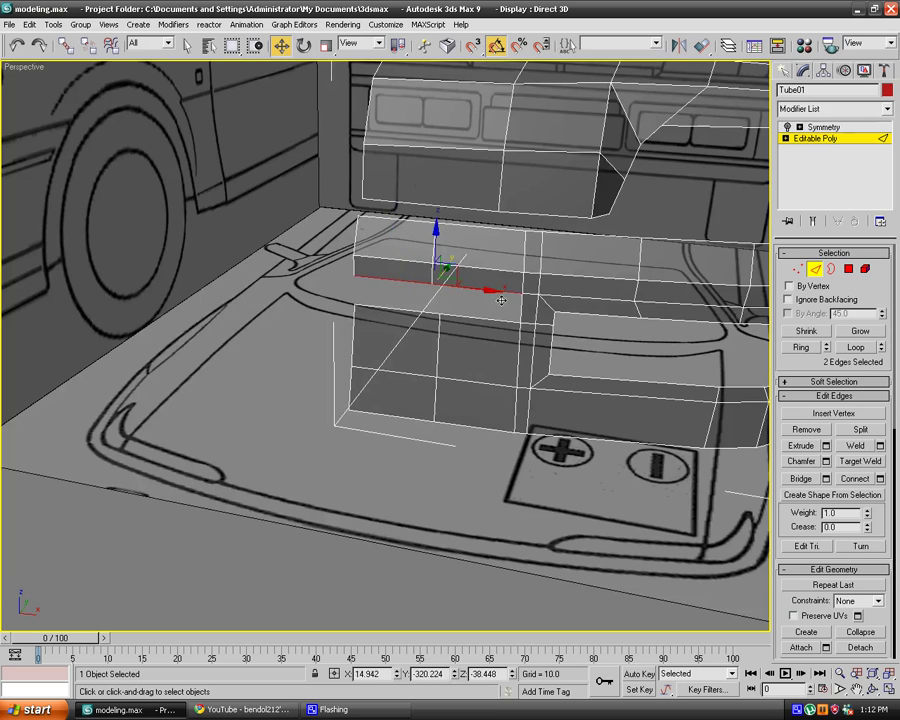
ctrl+click(520, 310)
ctrl+click(498, 319)
ctrl+click(430, 315)
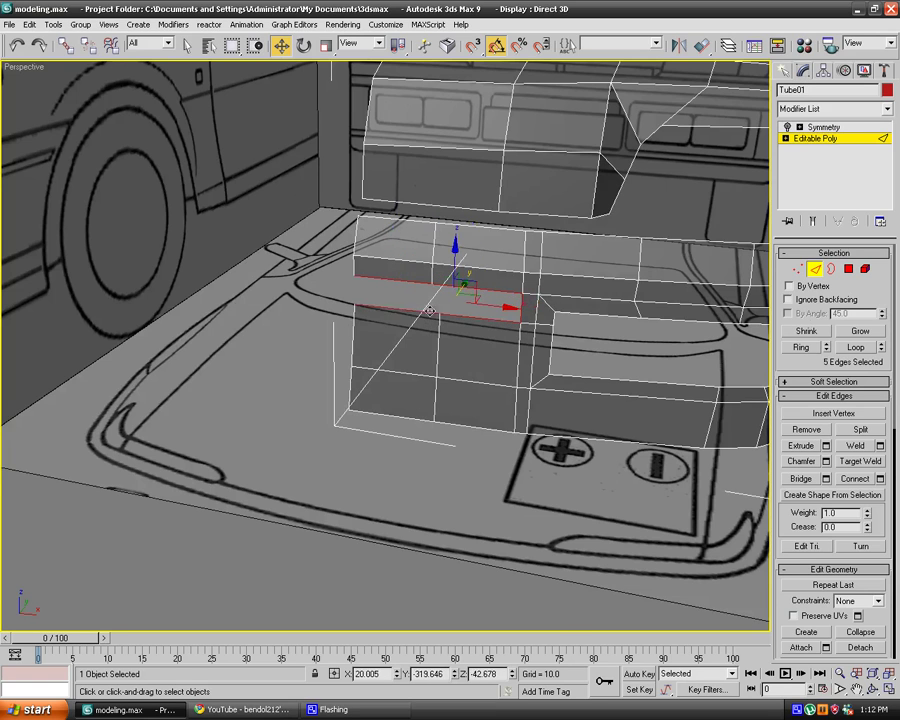
alt+middle_drag(545, 350, 438, 376)
scroll(438, 376, up, 5)
middle_drag(354, 323, 402, 420)
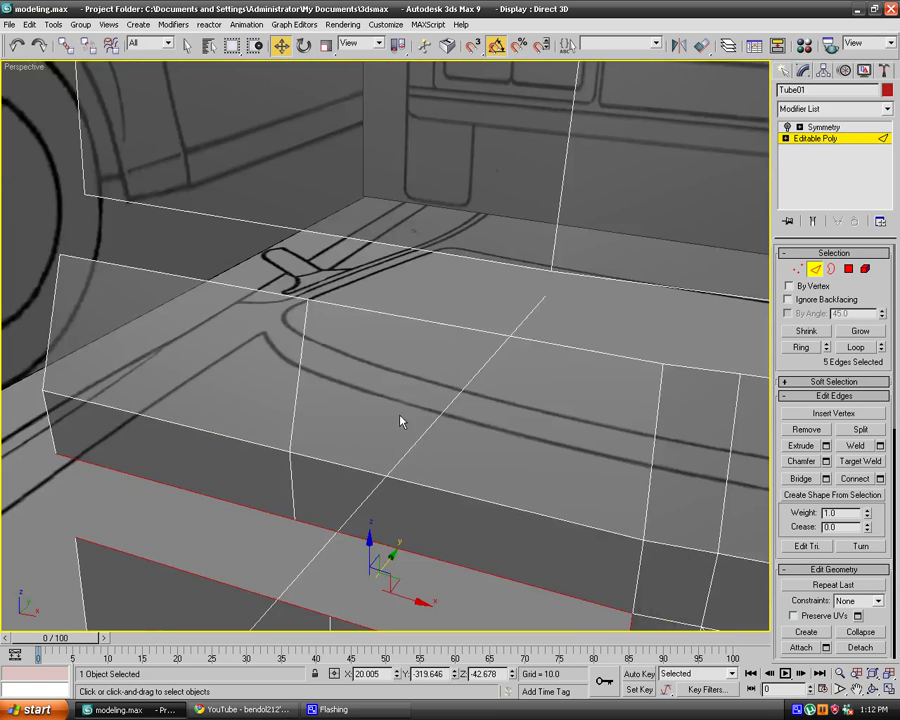
scroll(419, 427, down, 5)
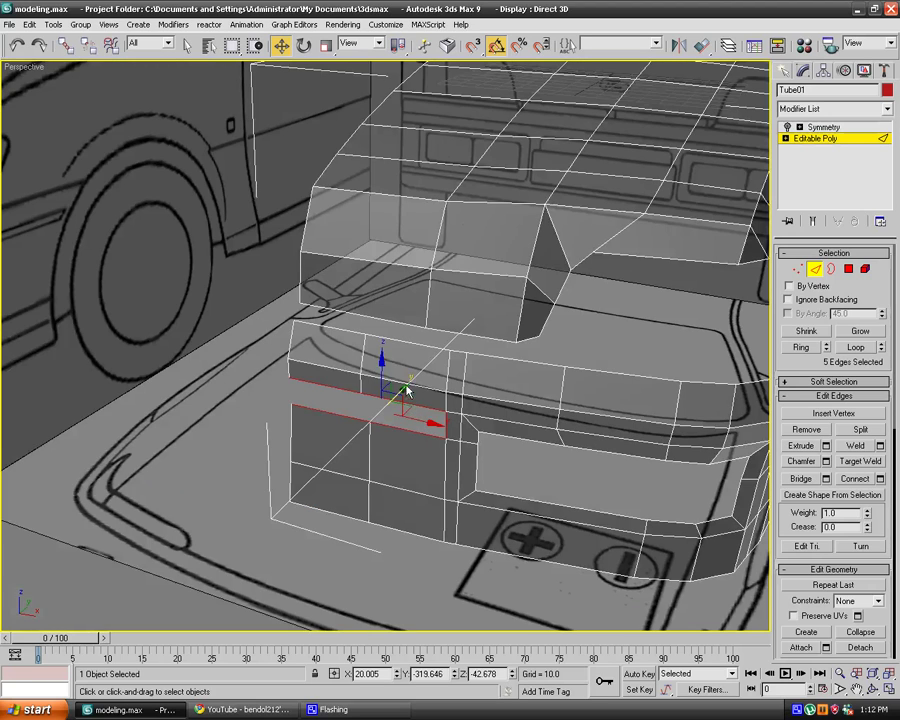
drag(405, 390, 465, 348)
click(345, 455)
alt+middle_drag(345, 450, 311, 507)
scroll(425, 468, up, 3)
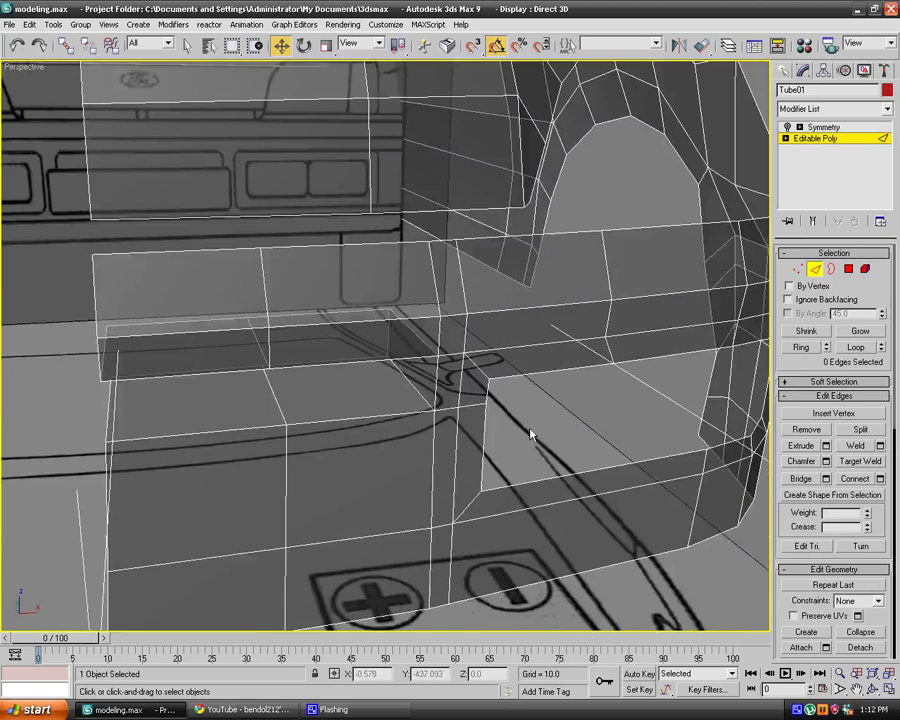
middle_drag(762, 388, 705, 358)
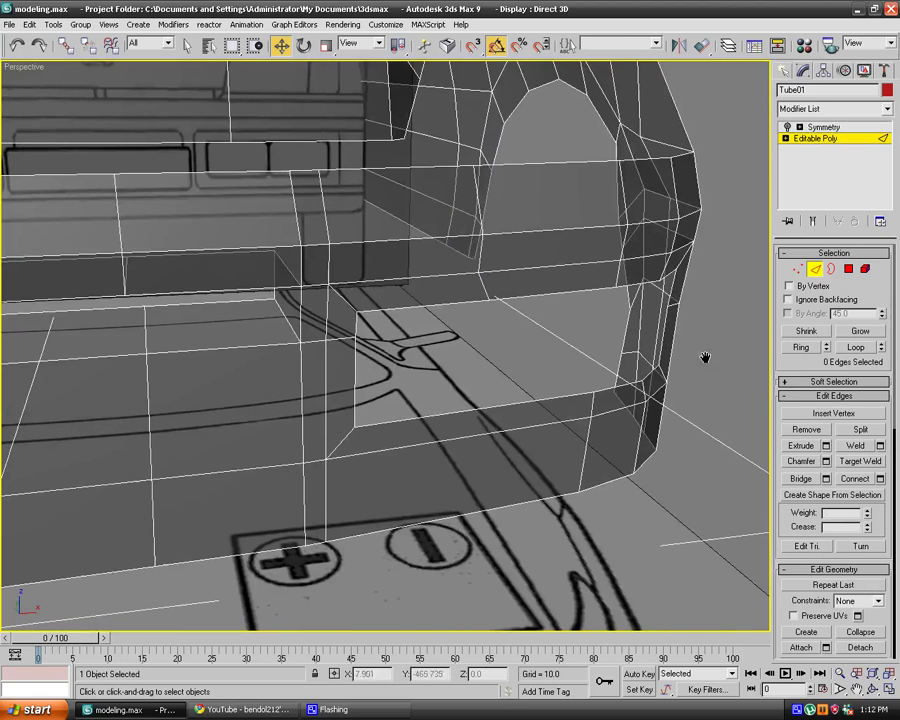
Extrude the border of the headlight opening backward into the bumper to give the recess depth.
click(840, 275)
click(551, 303)
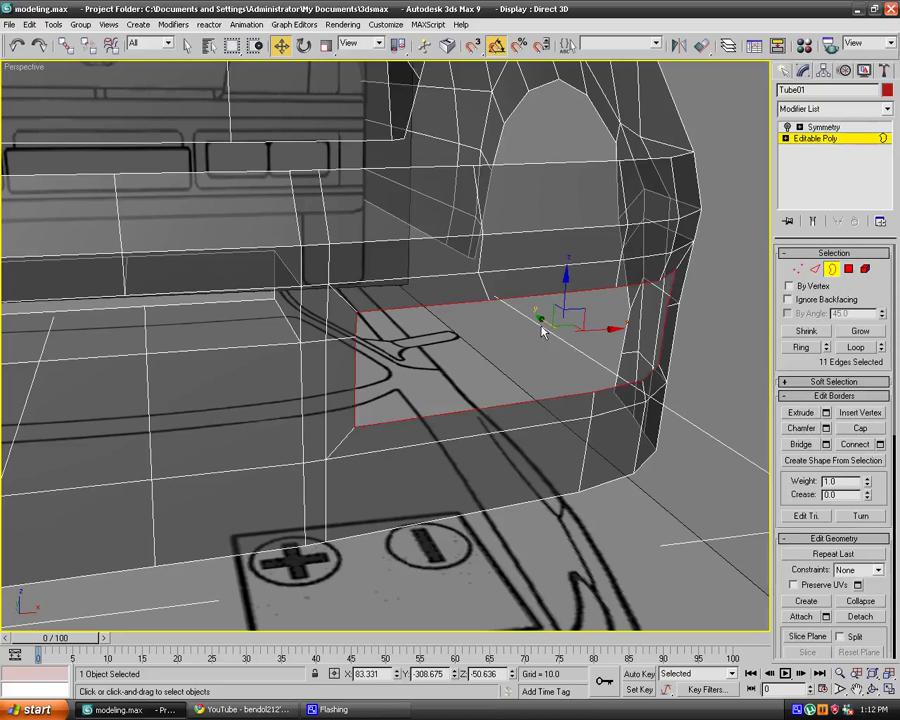
shift+drag(543, 320, 500, 271)
click(698, 472)
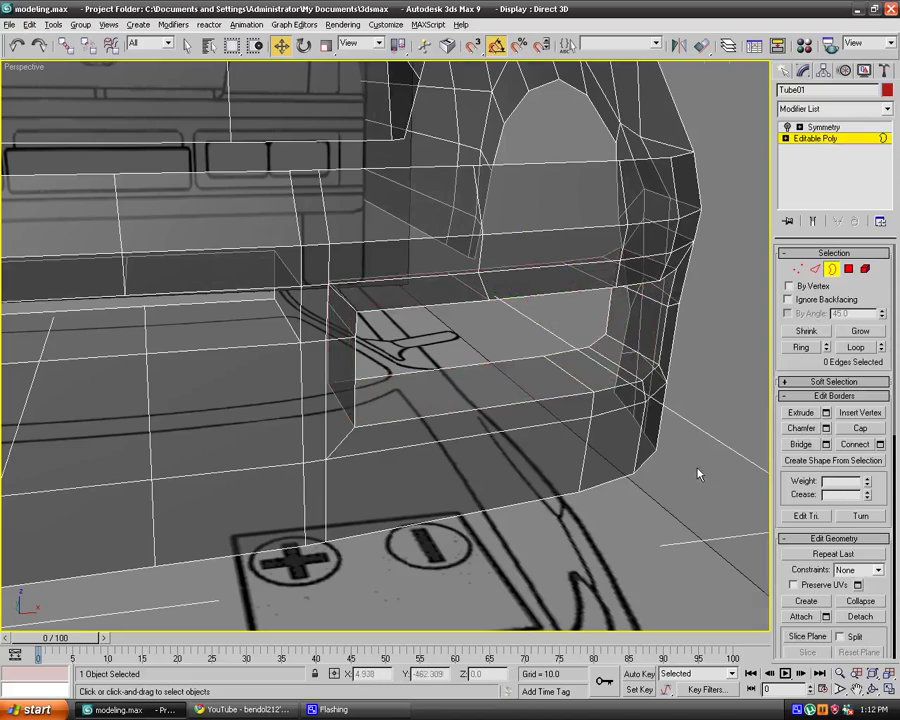
alt+middle_drag(698, 472, 422, 433)
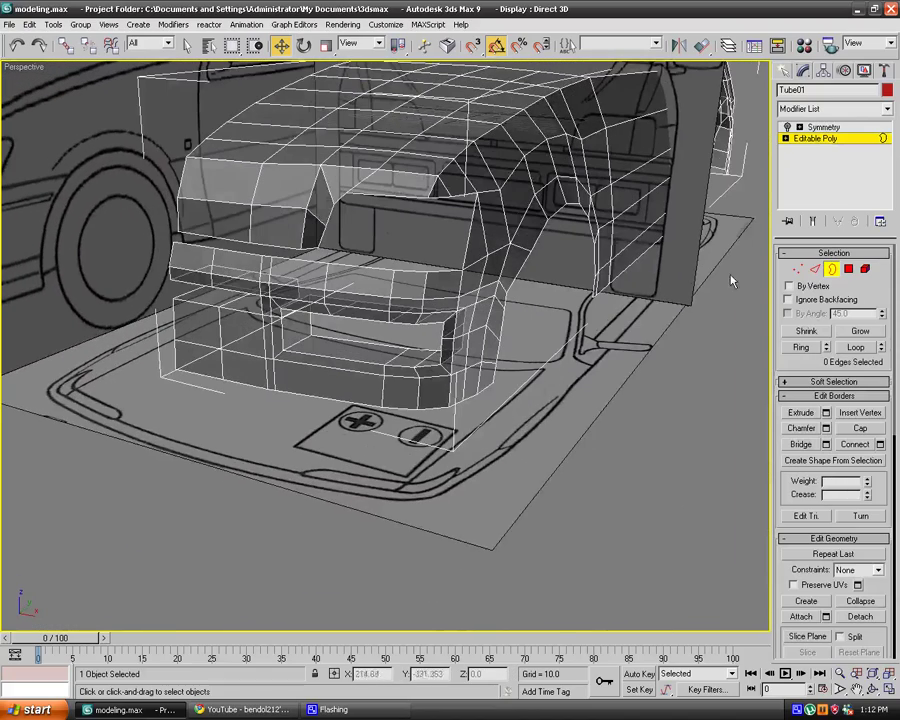
Add a TurboSmooth modifier between Editable Poly and Symmetry and set its iterations to 0.
click(886, 110)
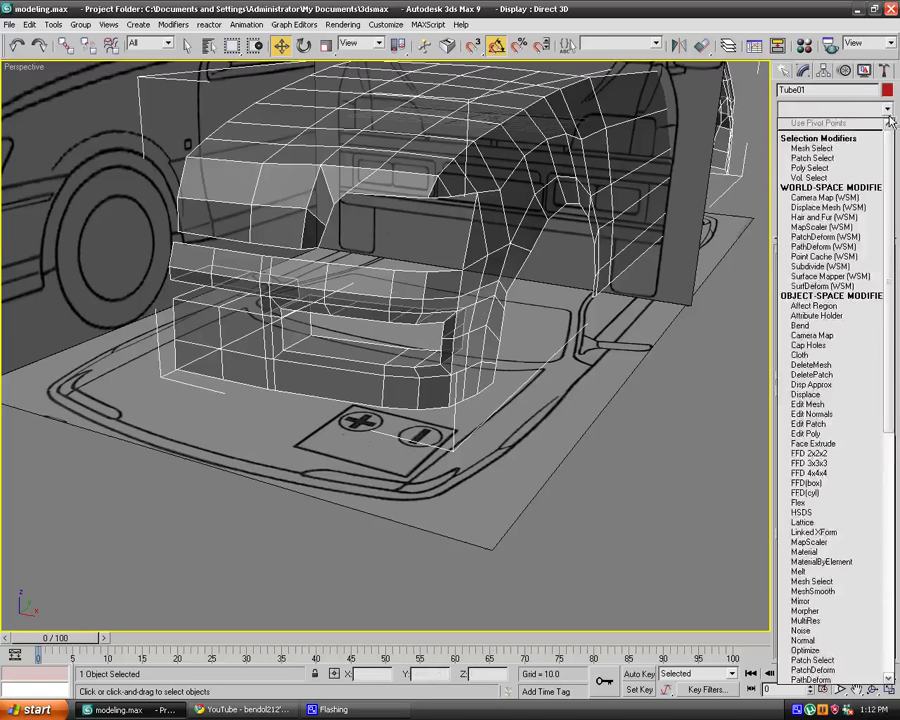
scroll(889, 135, down, 15)
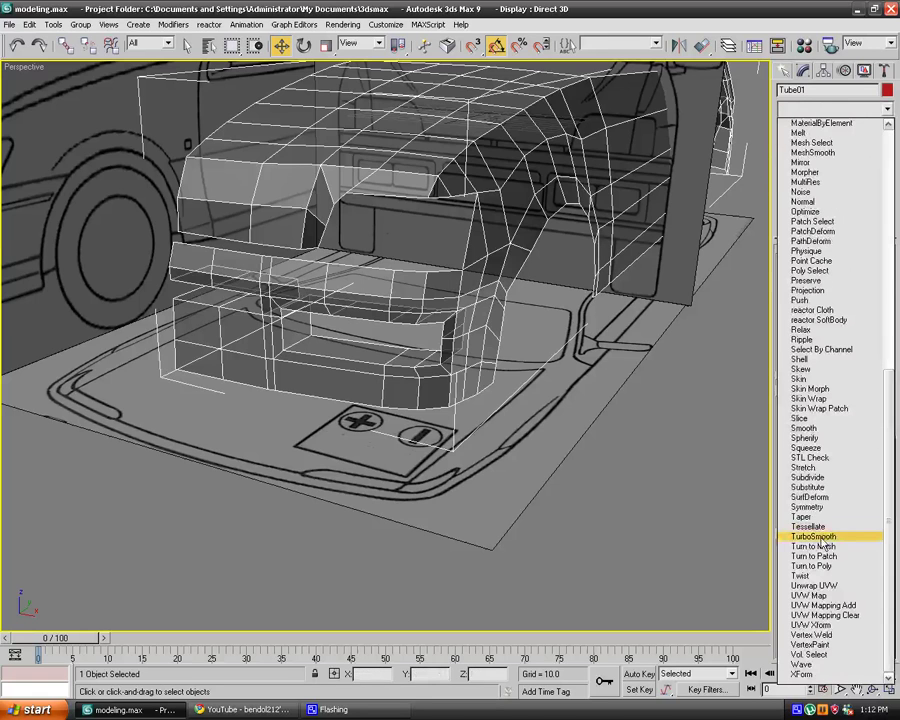
click(808, 532)
click(823, 127)
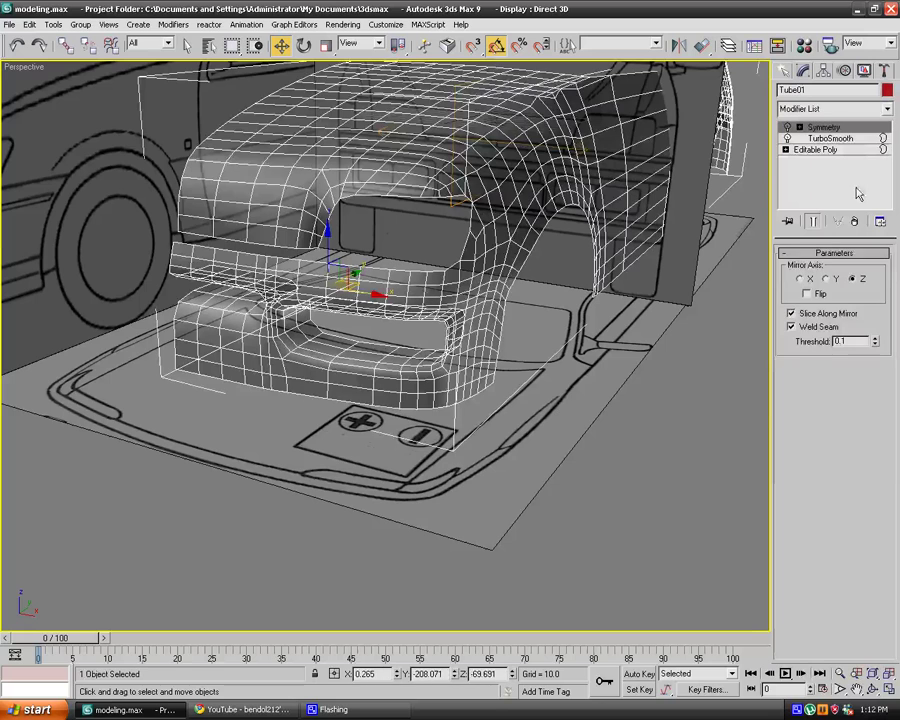
click(829, 139)
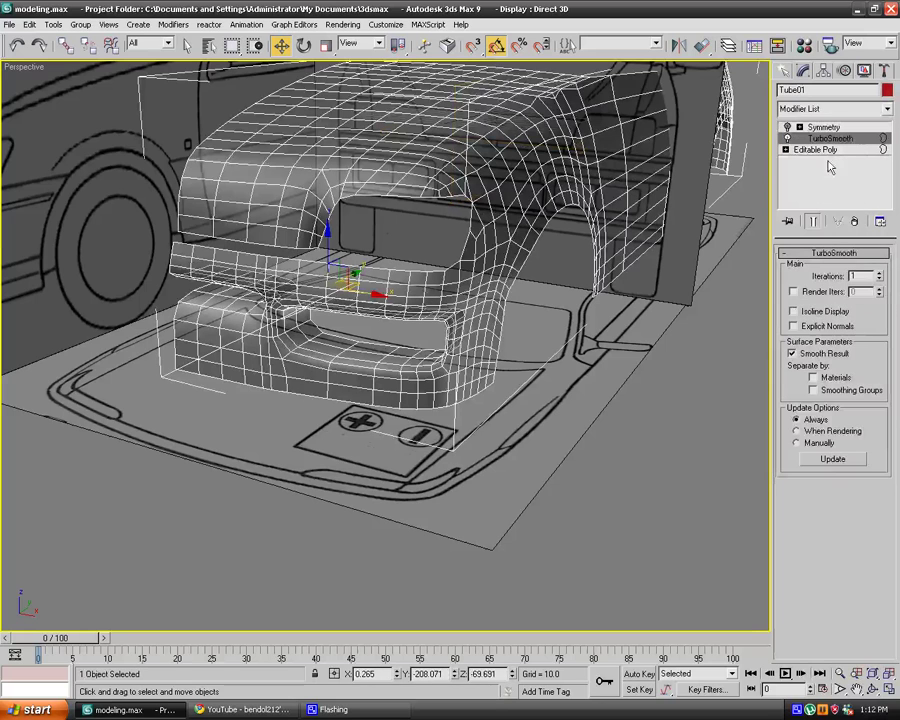
click(878, 280)
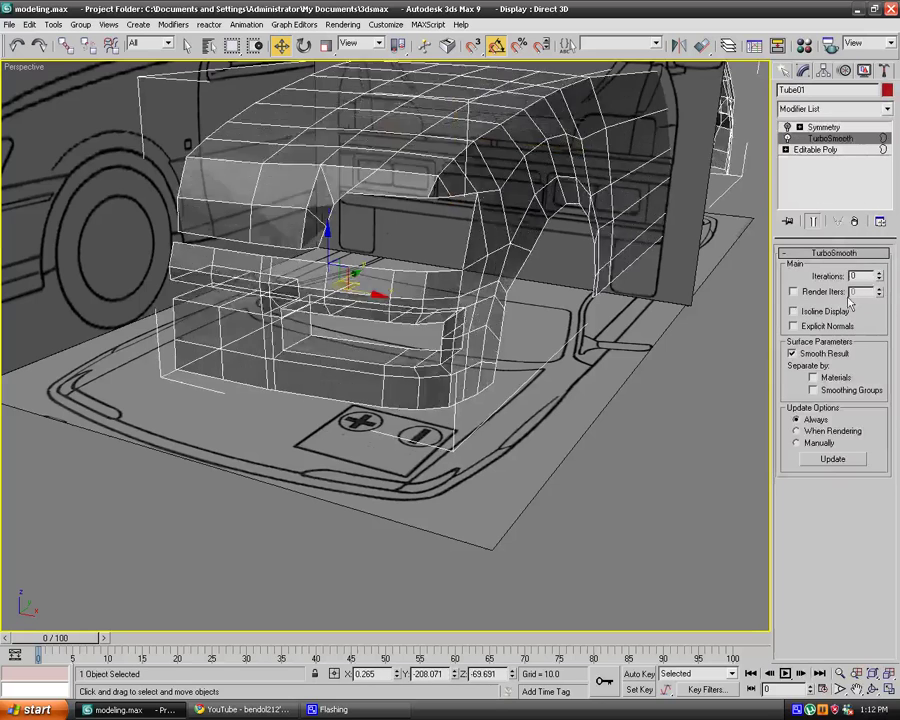
click(476, 377)
alt+middle_drag(356, 371, 400, 372)
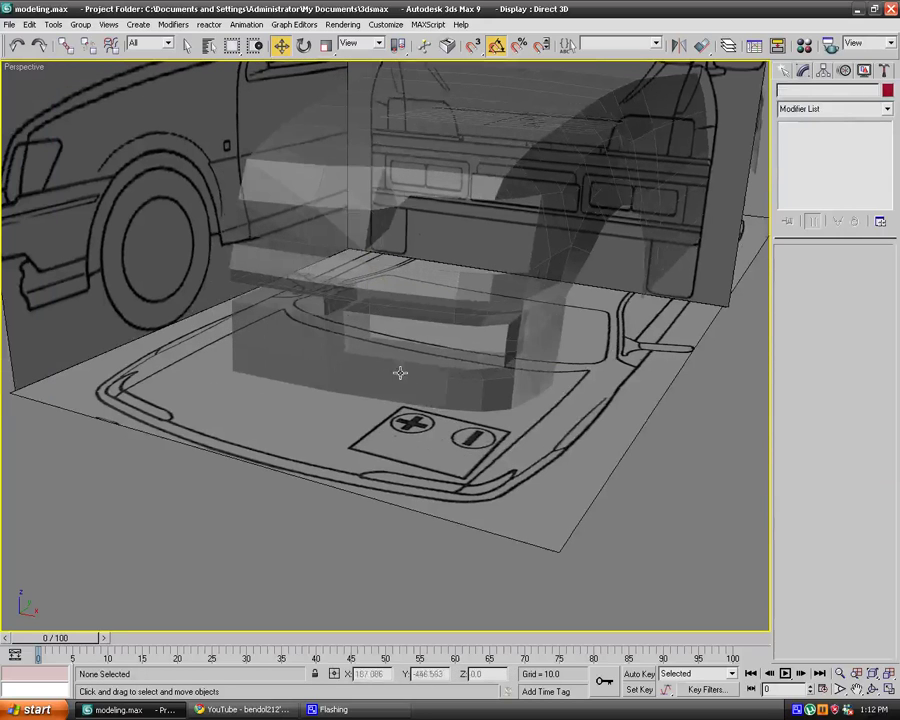
Chamfer the top, side and bottom front edges of the central grille opening by 1.0.
click(357, 353)
click(829, 149)
click(816, 269)
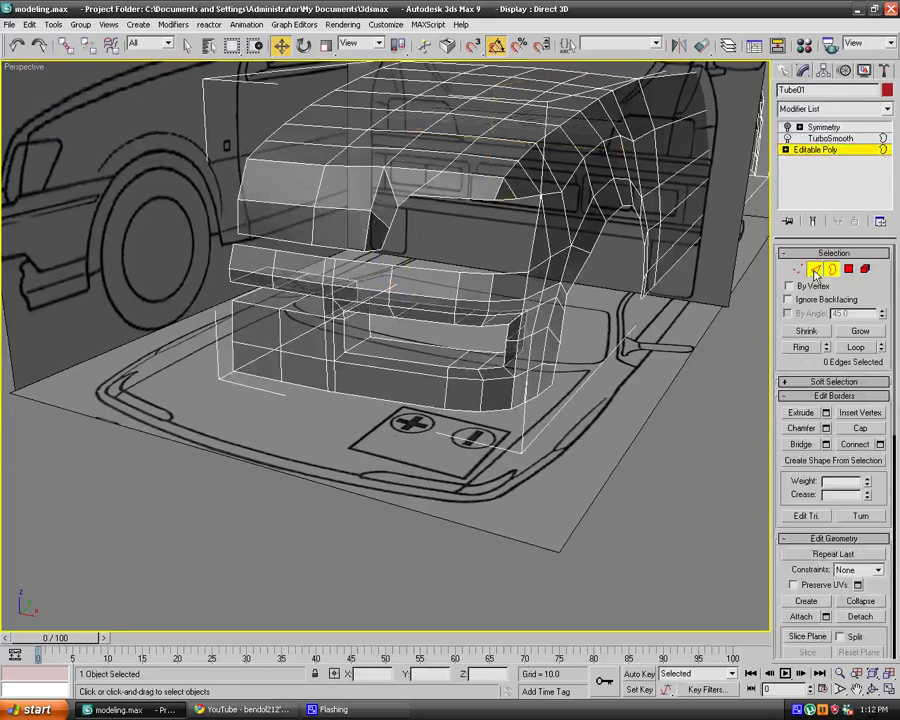
middle_drag(470, 274, 634, 340)
scroll(514, 331, up, 4)
middle_drag(514, 331, 464, 220)
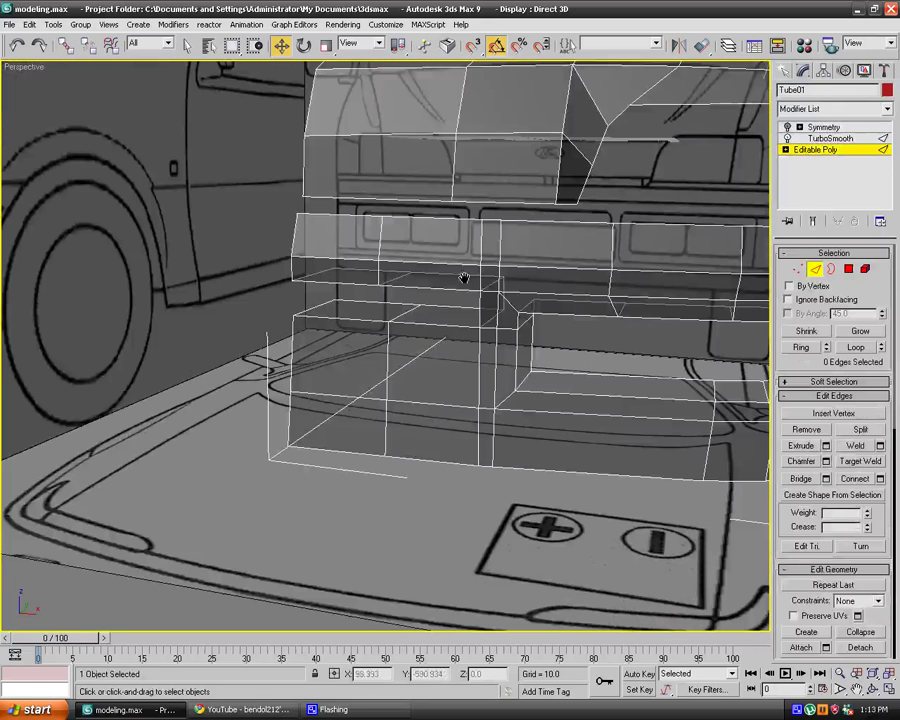
click(455, 289)
ctrl+click(479, 304)
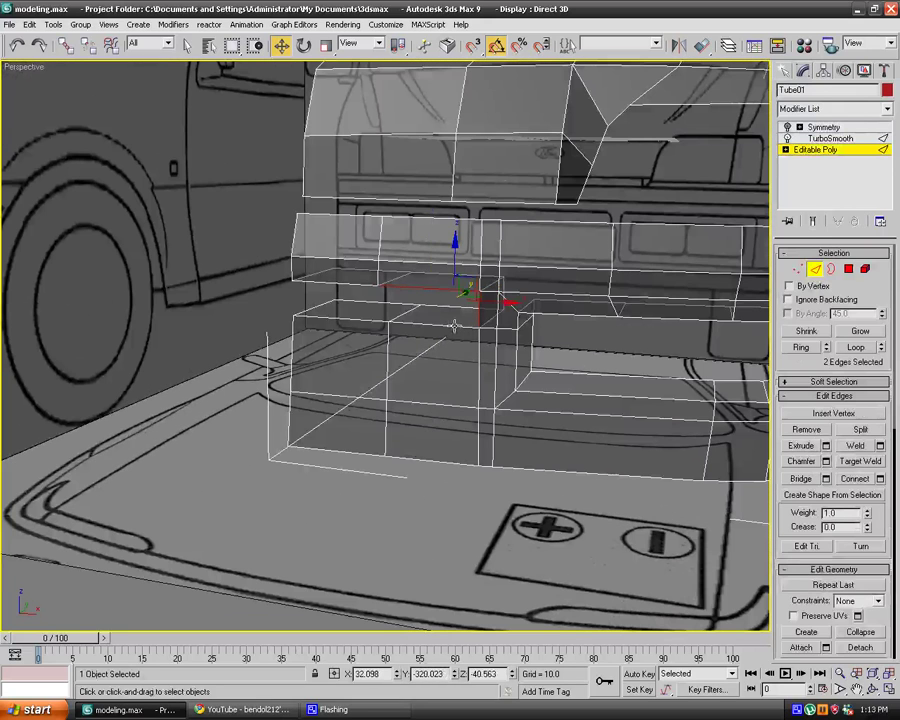
ctrl+click(458, 327)
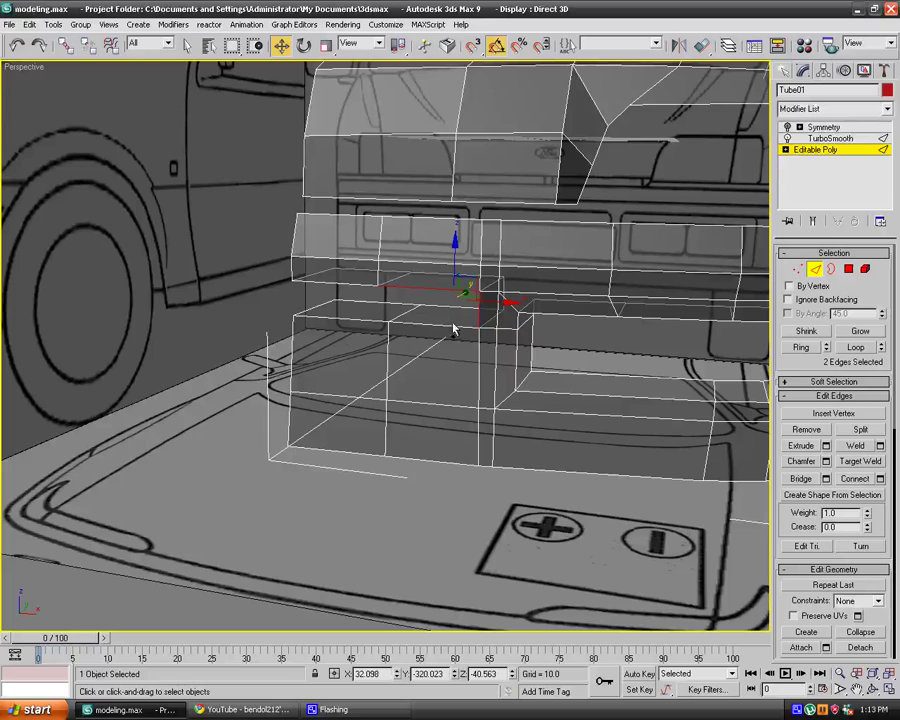
ctrl+click(369, 323)
ctrl+click(368, 288)
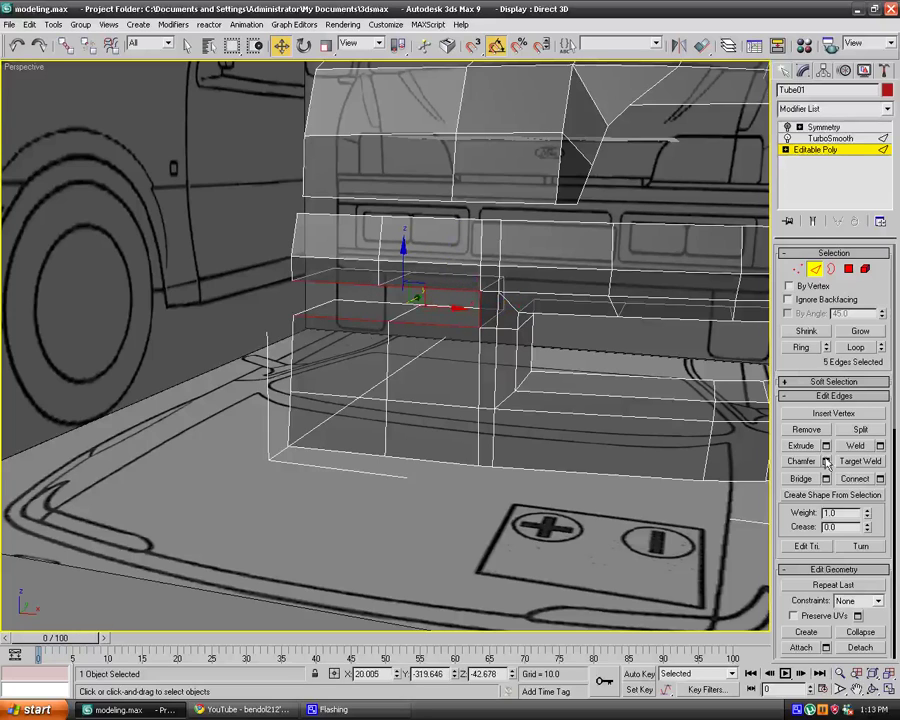
click(826, 462)
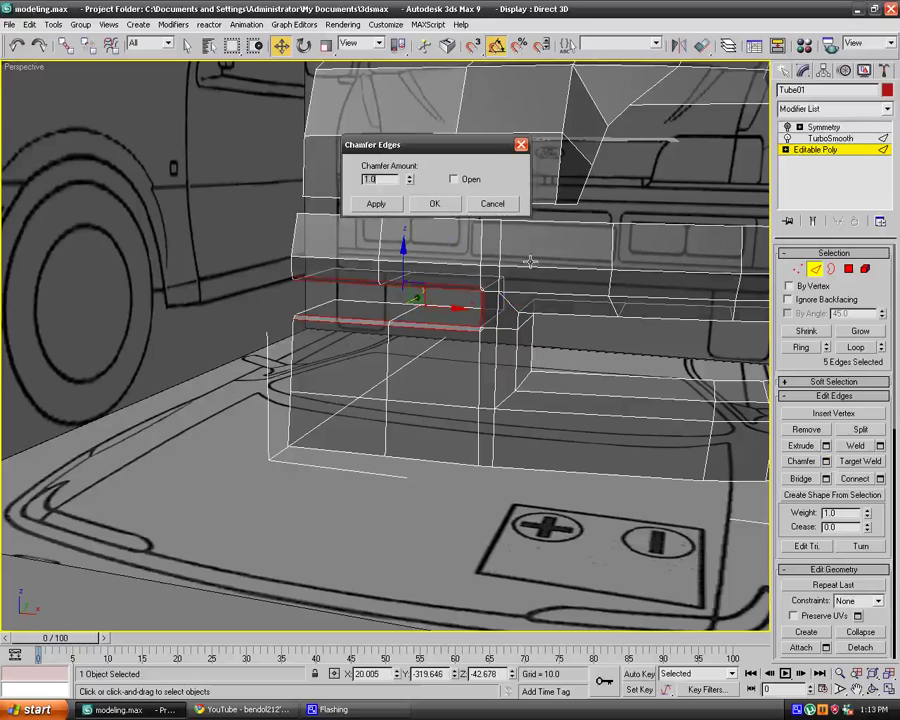
click(446, 205)
click(223, 247)
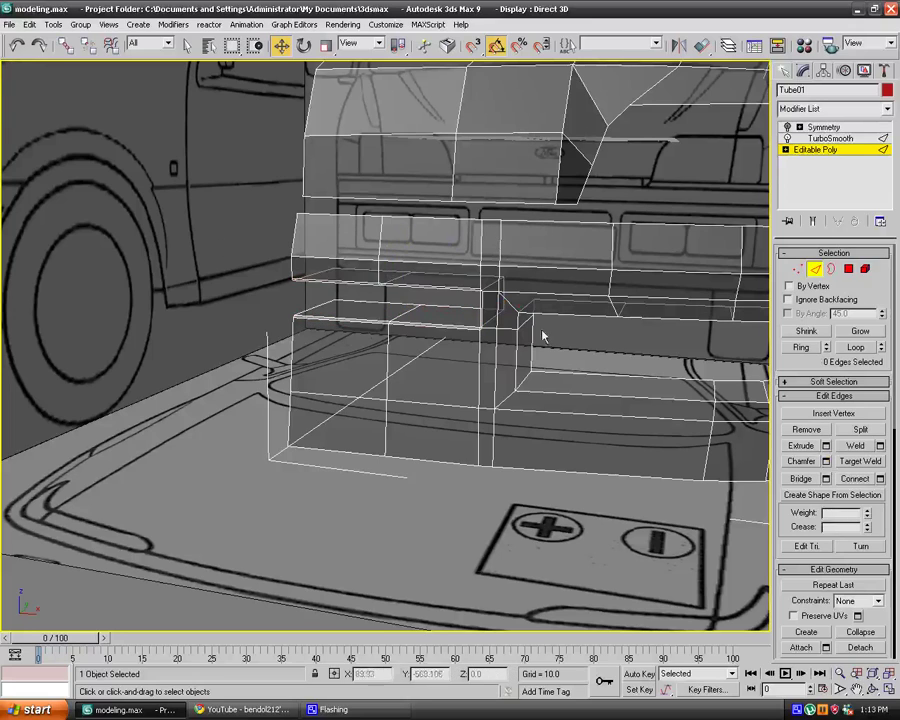
Chamfer the complete loop of front edges around the headlight opening.
click(569, 316)
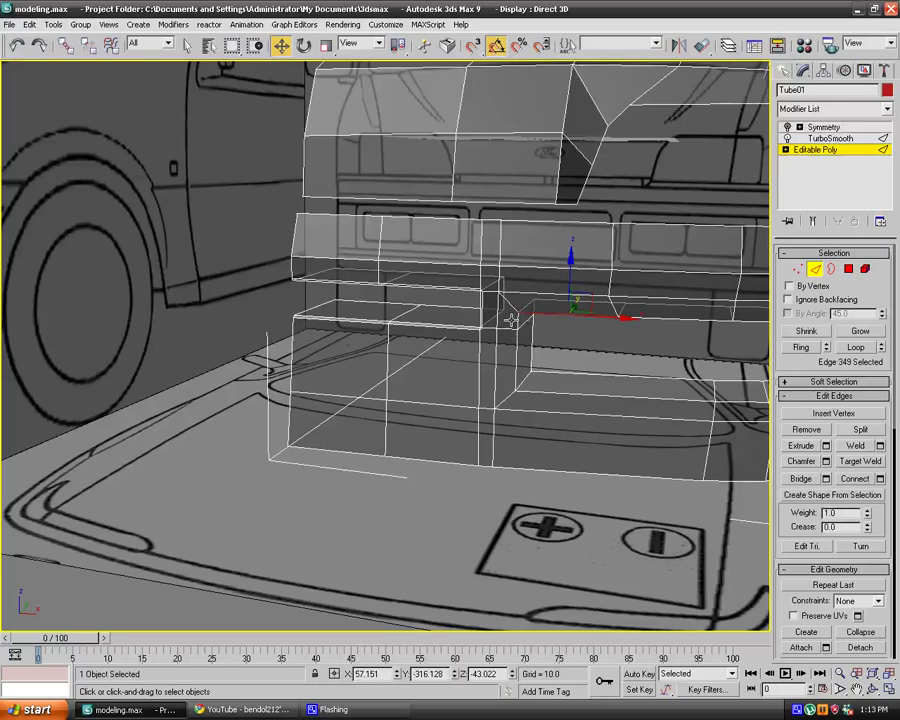
ctrl+click(517, 325)
ctrl+click(515, 361)
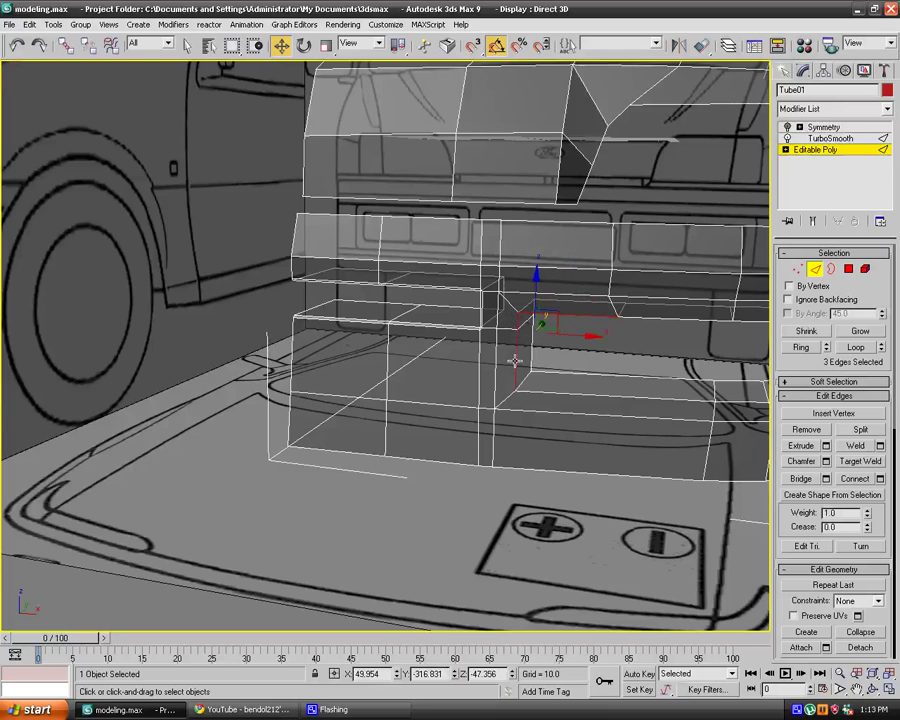
ctrl+click(591, 395)
middle_drag(714, 396, 575, 395)
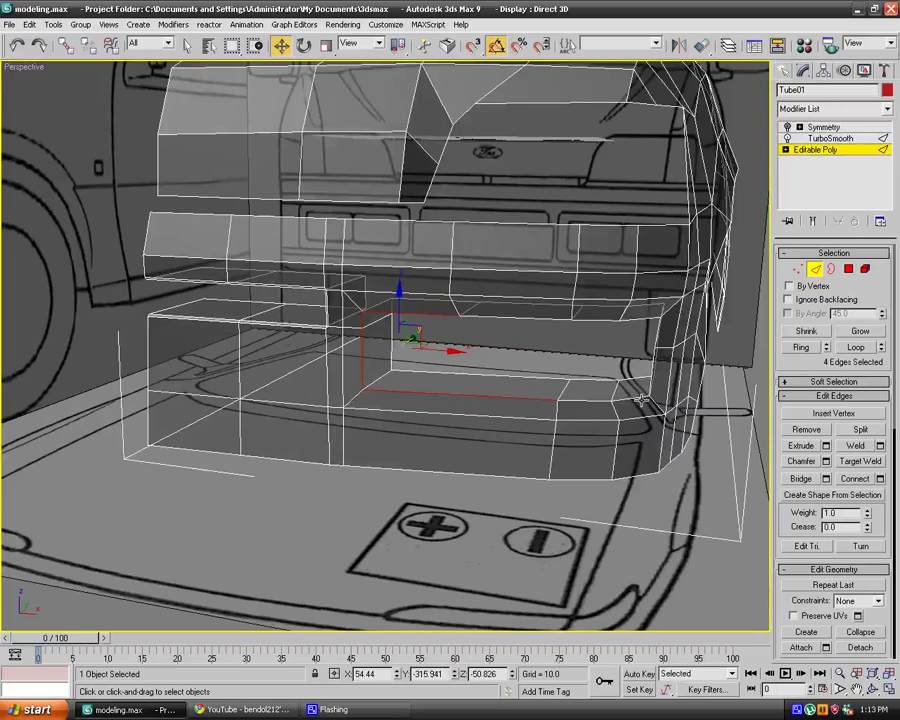
ctrl+click(632, 397)
ctrl+click(656, 372)
ctrl+click(640, 320)
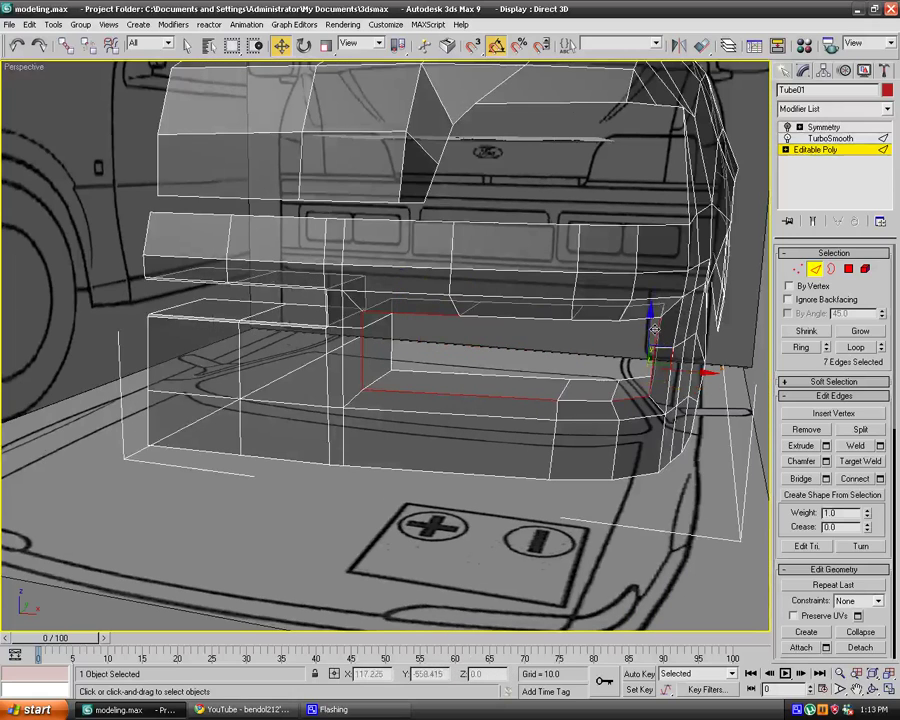
ctrl+click(635, 319)
ctrl+click(599, 318)
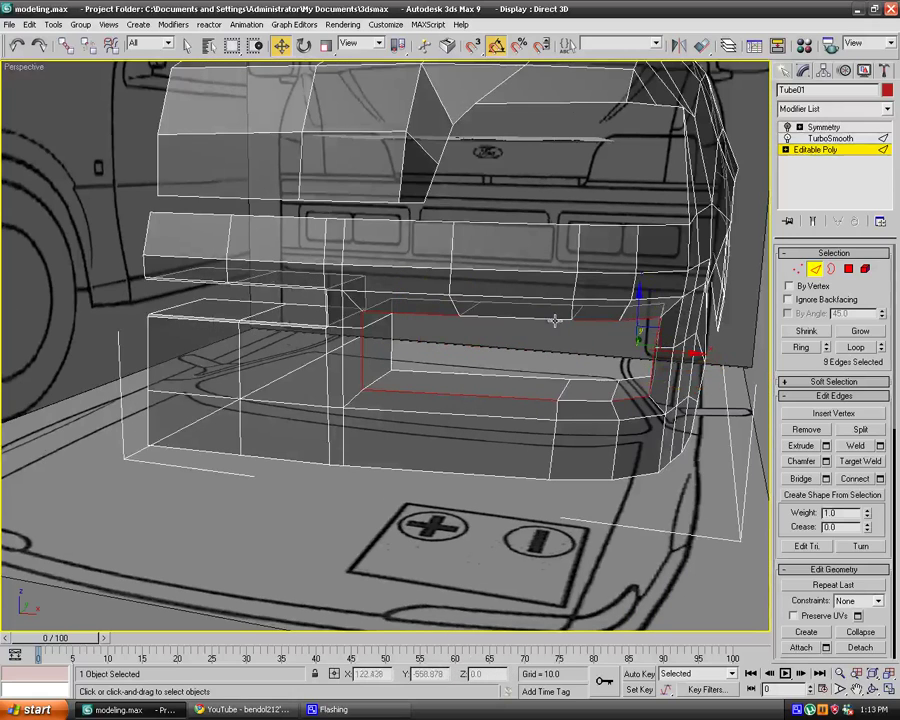
ctrl+click(553, 319)
ctrl+click(612, 400)
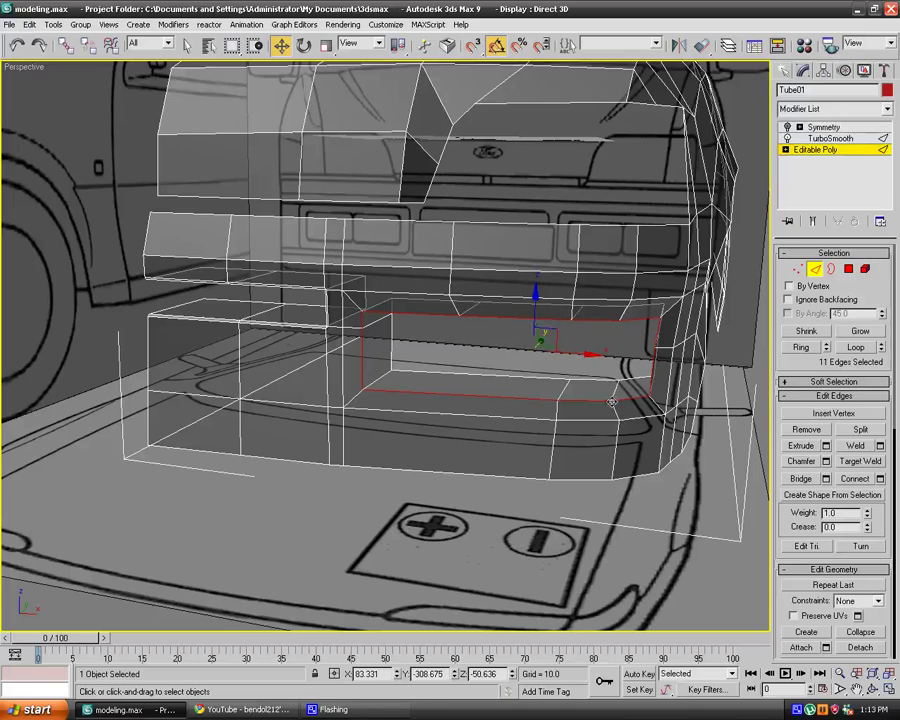
click(826, 461)
click(440, 205)
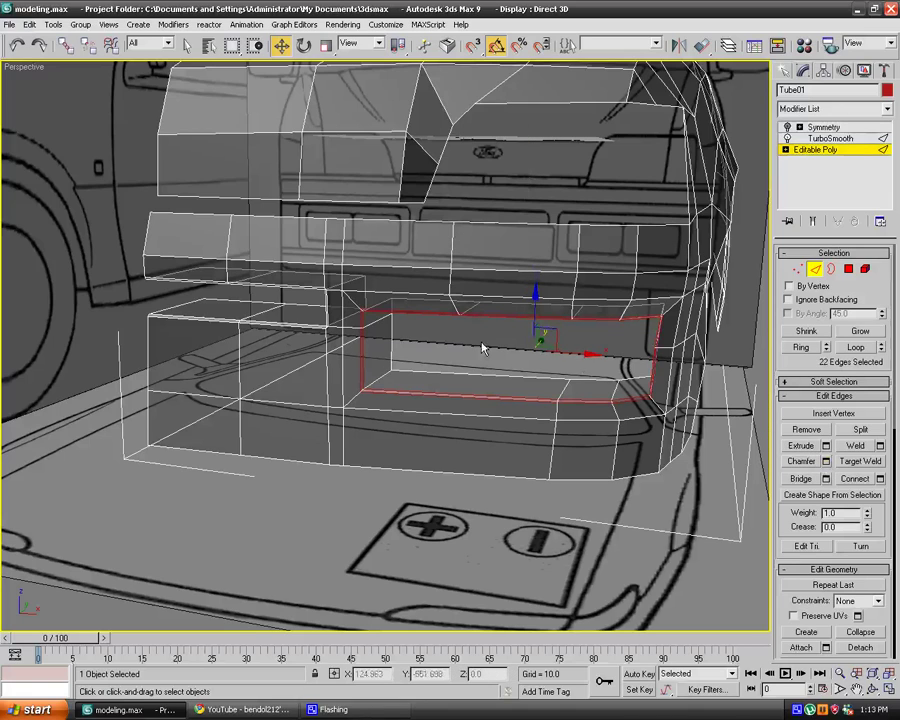
click(484, 338)
Weld the two chamfer vertices at the grille opening's lower outer corner with threshold 2.97 and nudge the merged vertex outward.
key(f)
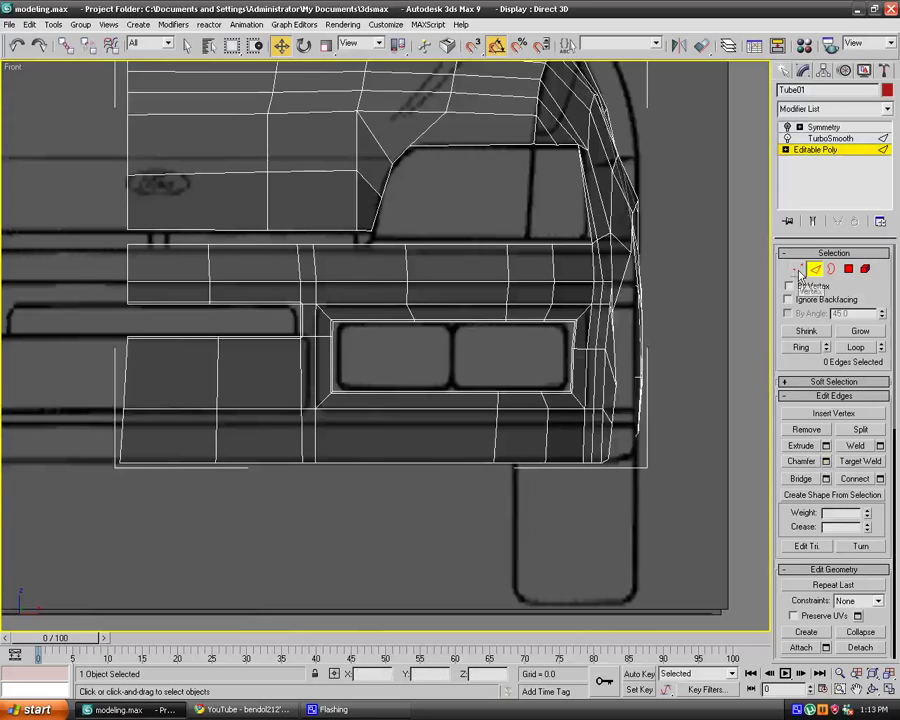
click(798, 270)
middle_drag(334, 337, 427, 340)
scroll(427, 340, up, 10)
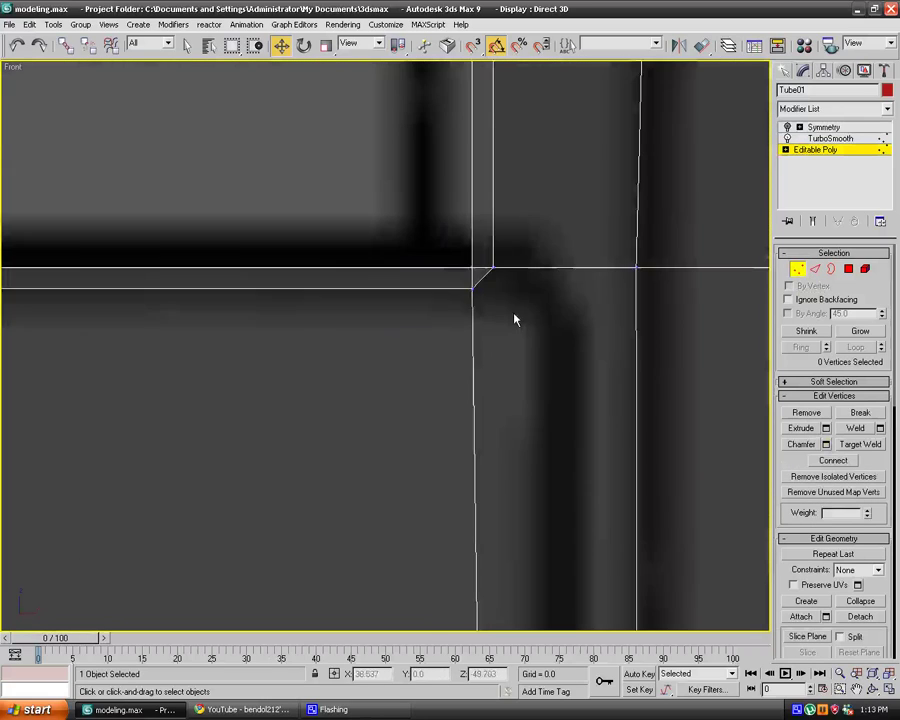
drag(507, 263, 440, 339)
click(476, 313)
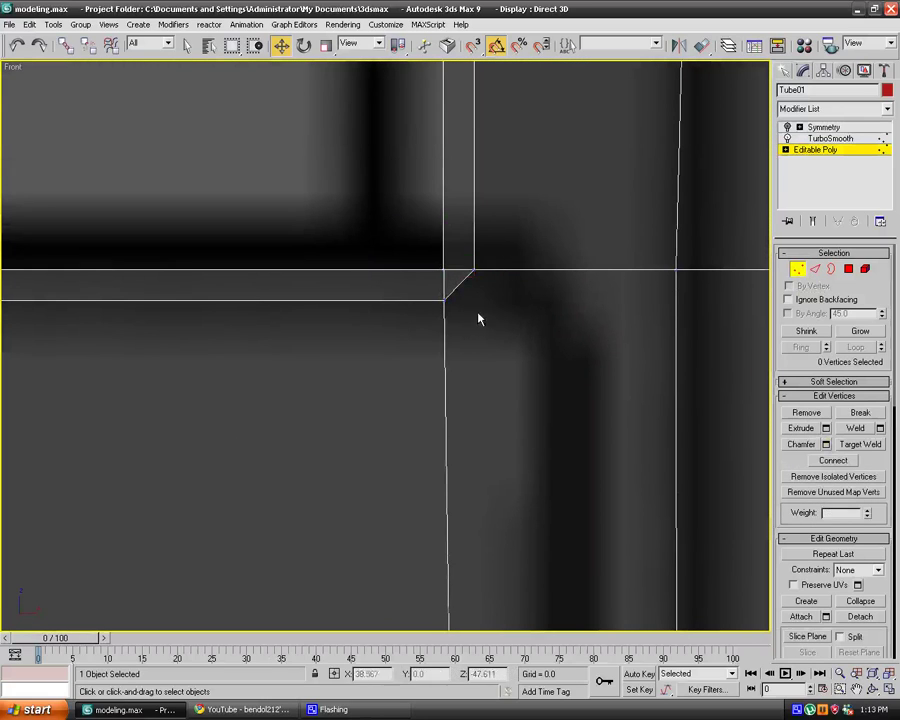
click(473, 269)
ctrl+click(440, 301)
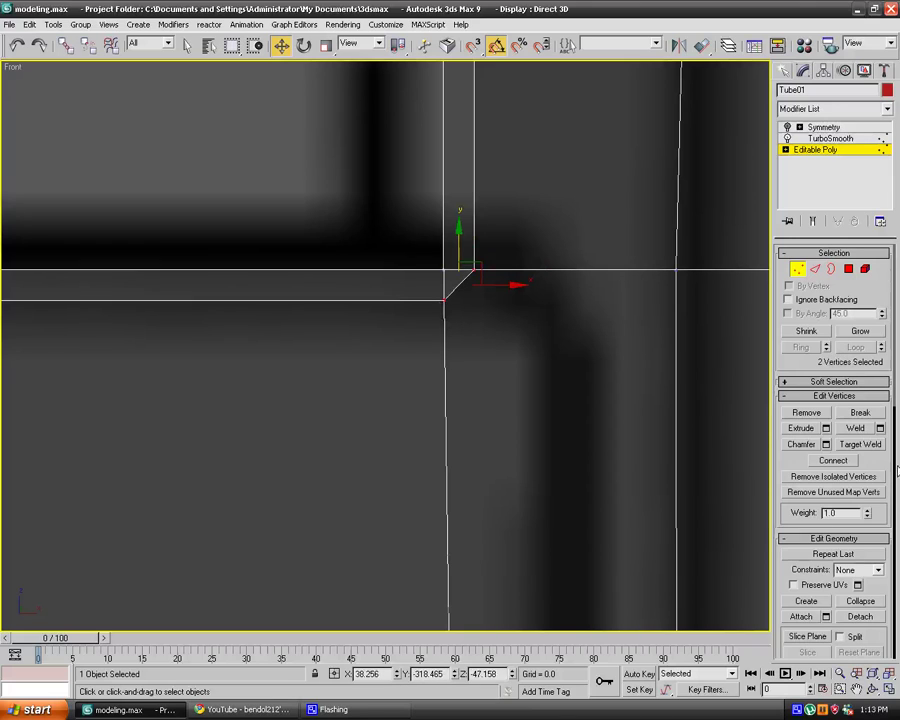
click(879, 428)
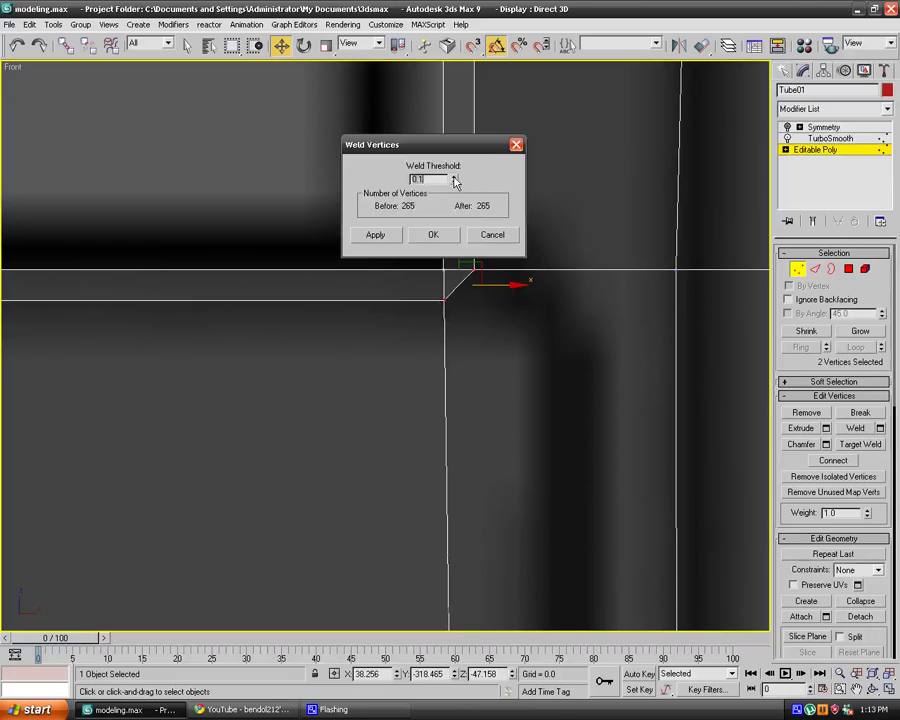
drag(455, 181, 460, 27)
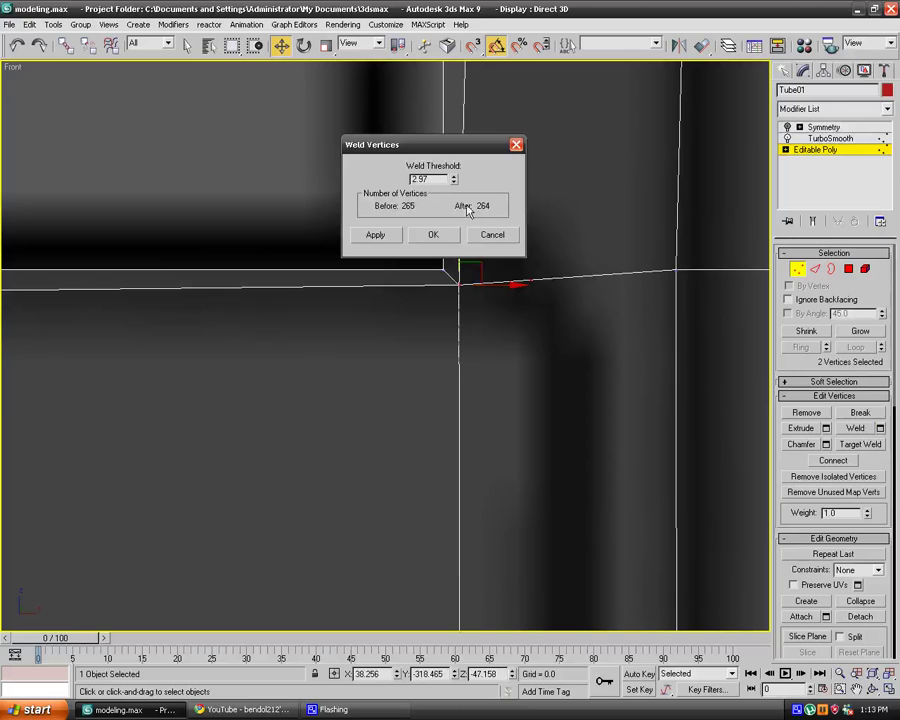
click(427, 240)
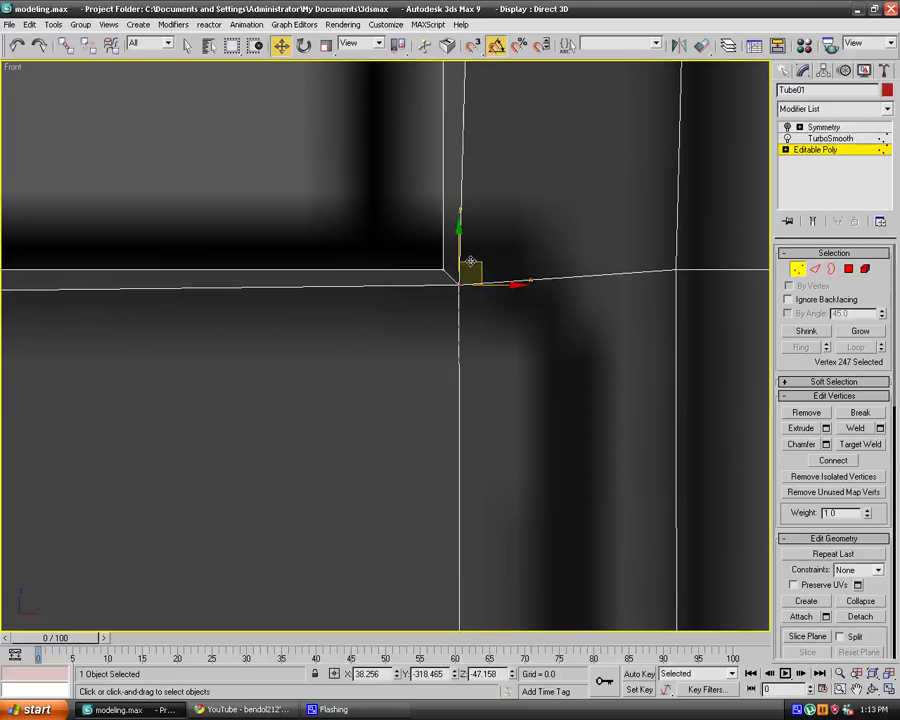
drag(470, 261, 474, 269)
click(536, 187)
Weld the two chamfer vertices at the grille opening's upper outer corner.
middle_drag(536, 190, 536, 522)
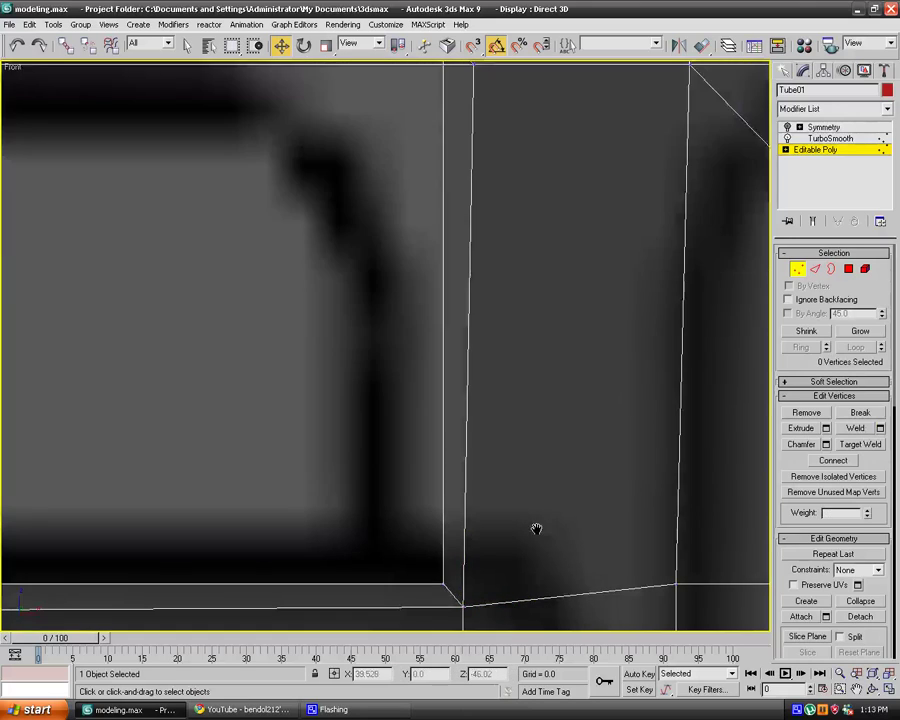
middle_drag(571, 165, 571, 375)
drag(442, 229, 480, 236)
ctrl+click(473, 278)
click(857, 428)
click(610, 224)
scroll(610, 227, down, 3)
middle_drag(611, 232, 518, 183)
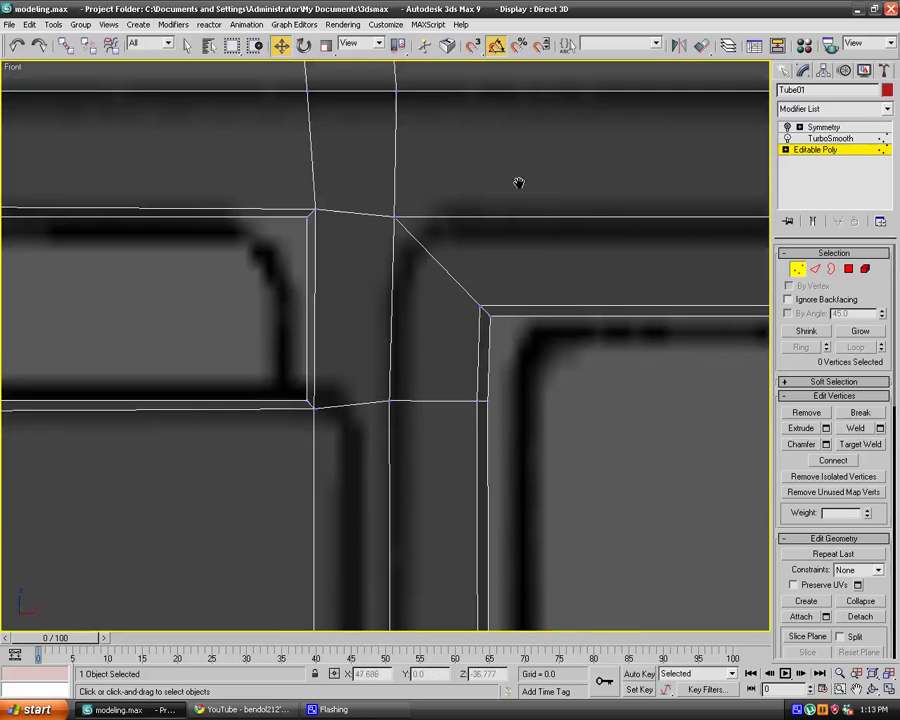
Inspect the chamfered corners around the headlight opening in the front view and return to the perspective view.
middle_drag(609, 394, 580, 206)
scroll(609, 362, down, 3)
middle_drag(611, 366, 376, 368)
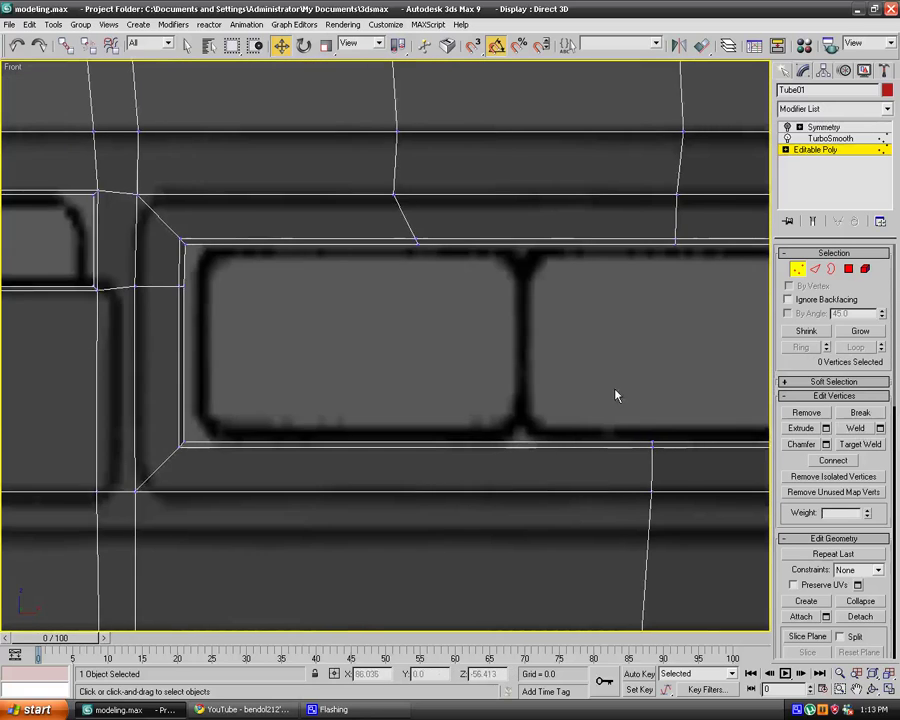
middle_drag(620, 396, 190, 398)
scroll(280, 391, down, 2)
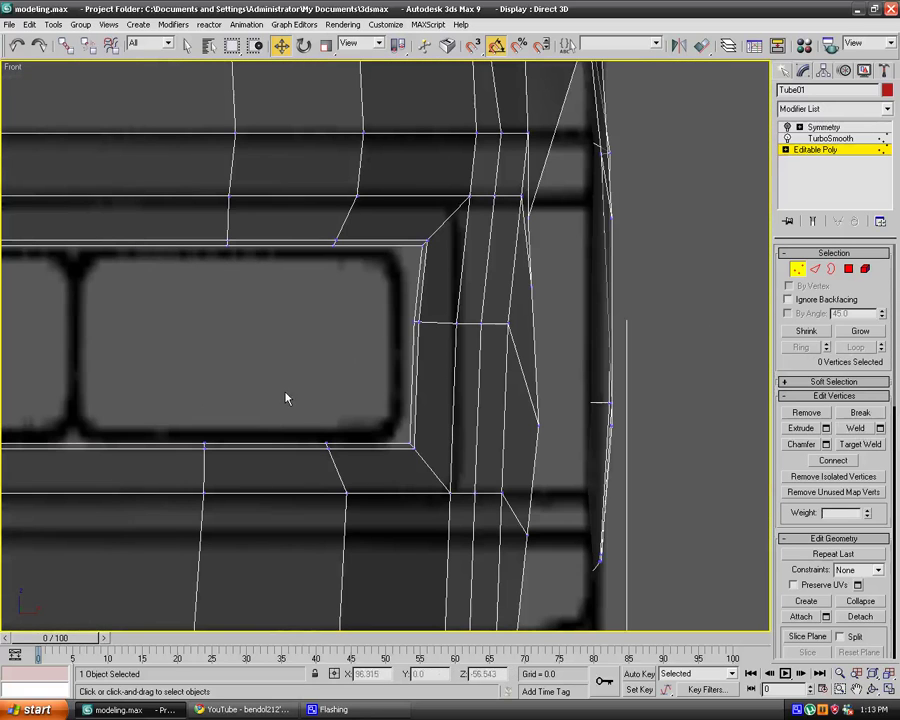
key(p)
scroll(274, 458, up, 3)
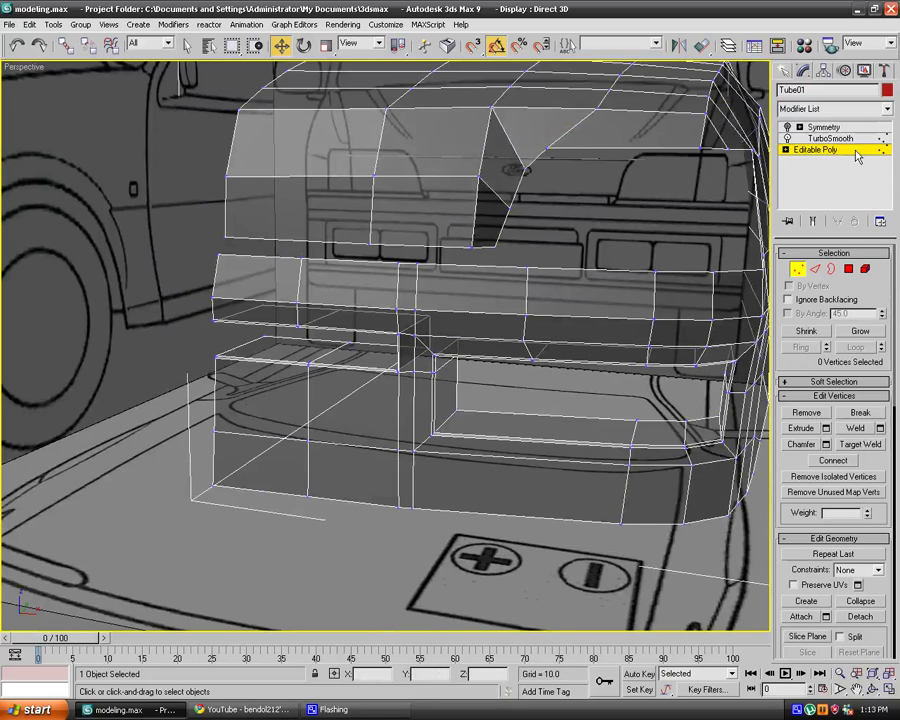
Preview the bumper's smoothing with TurboSmooth at 1 and 2 iterations, and set the iterations back to 0.
click(822, 150)
click(828, 139)
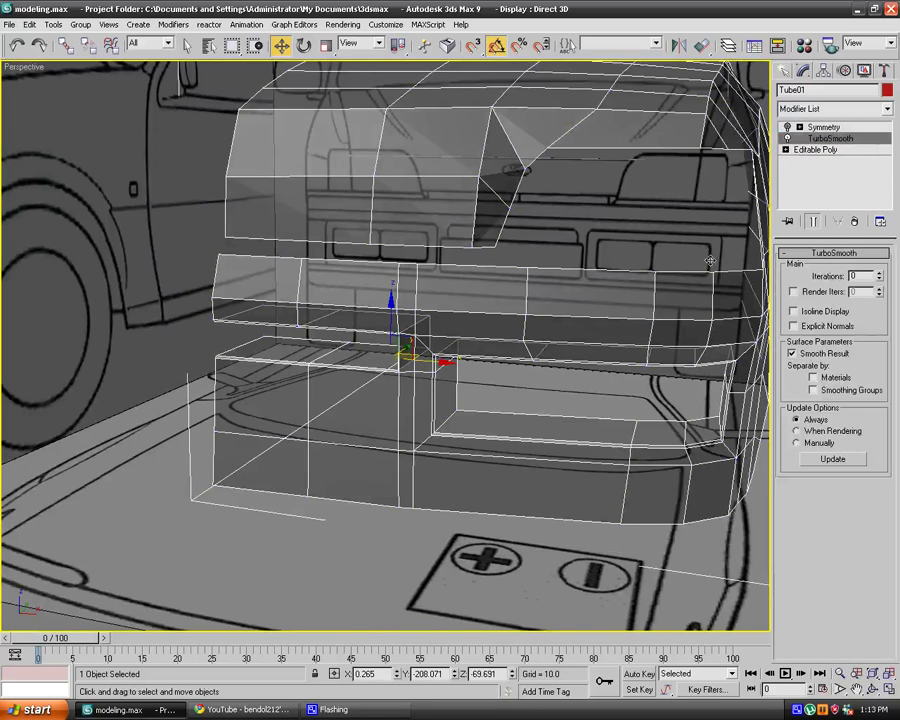
click(879, 273)
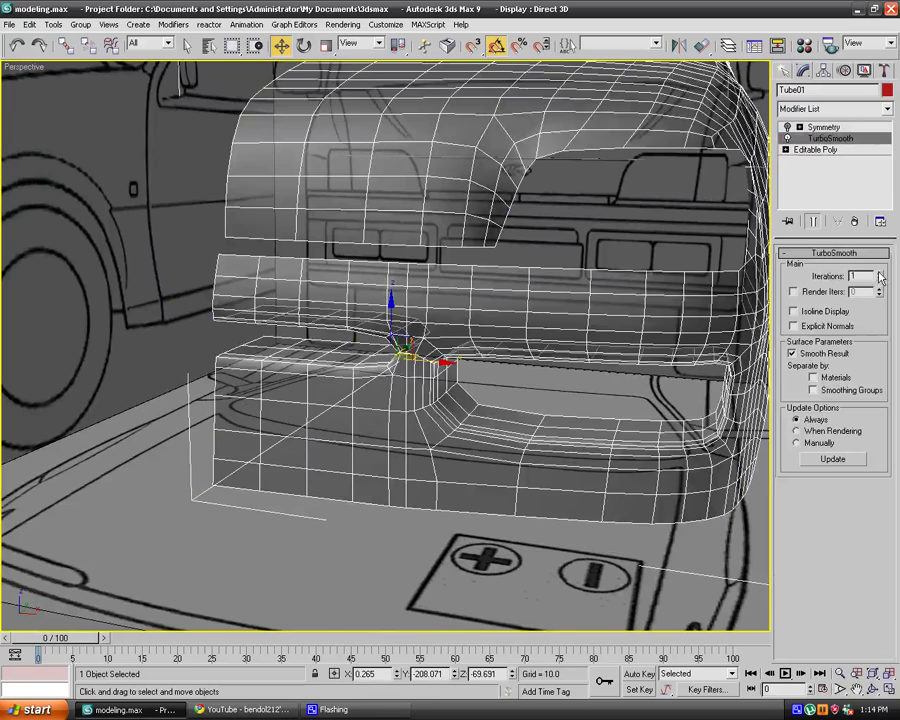
click(534, 399)
click(535, 400)
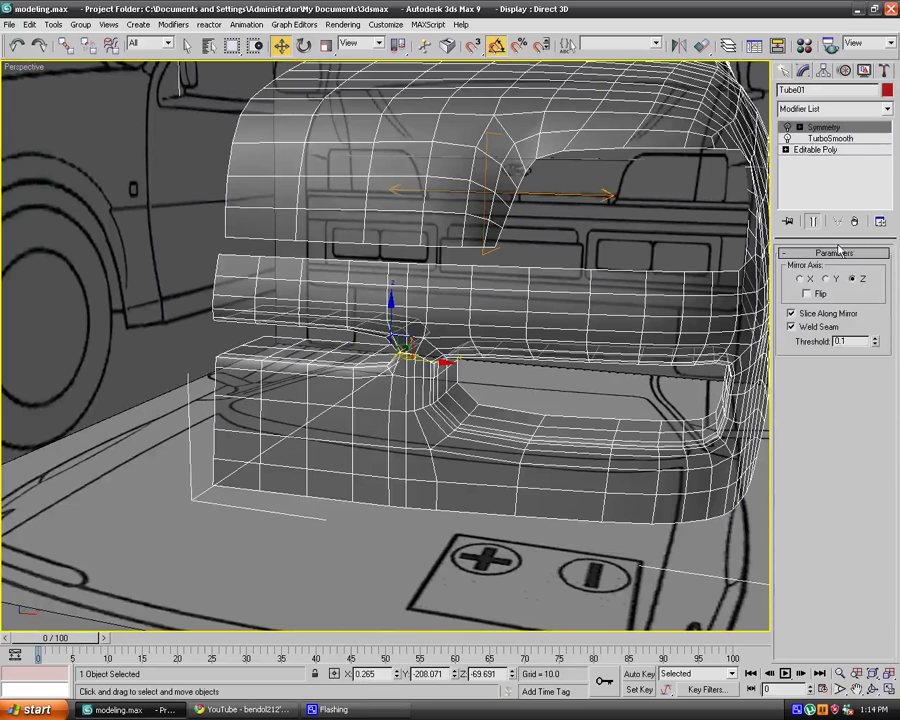
click(840, 138)
click(879, 273)
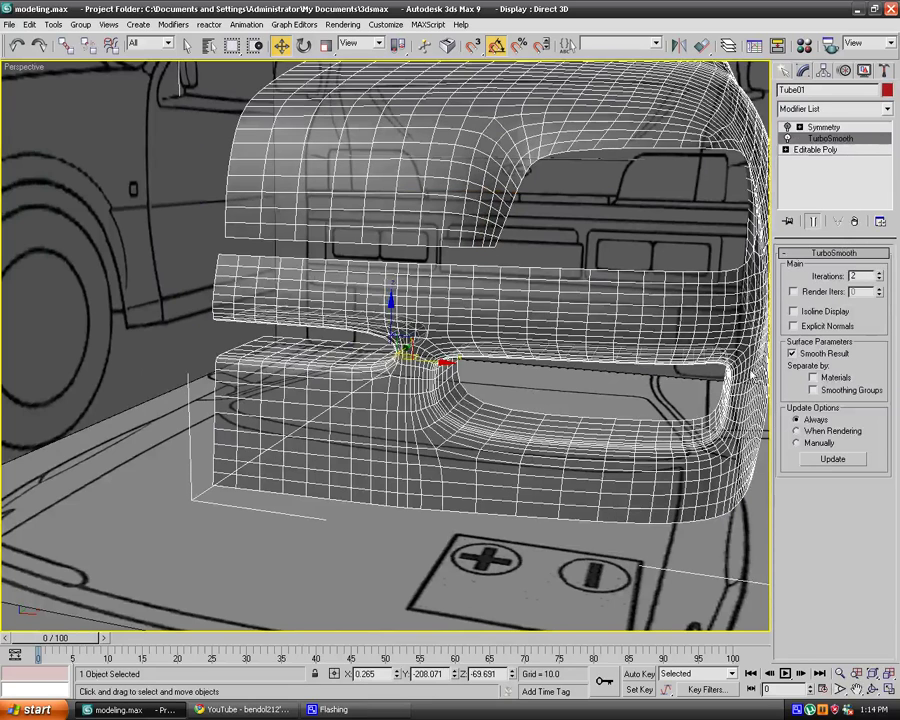
click(597, 398)
click(451, 440)
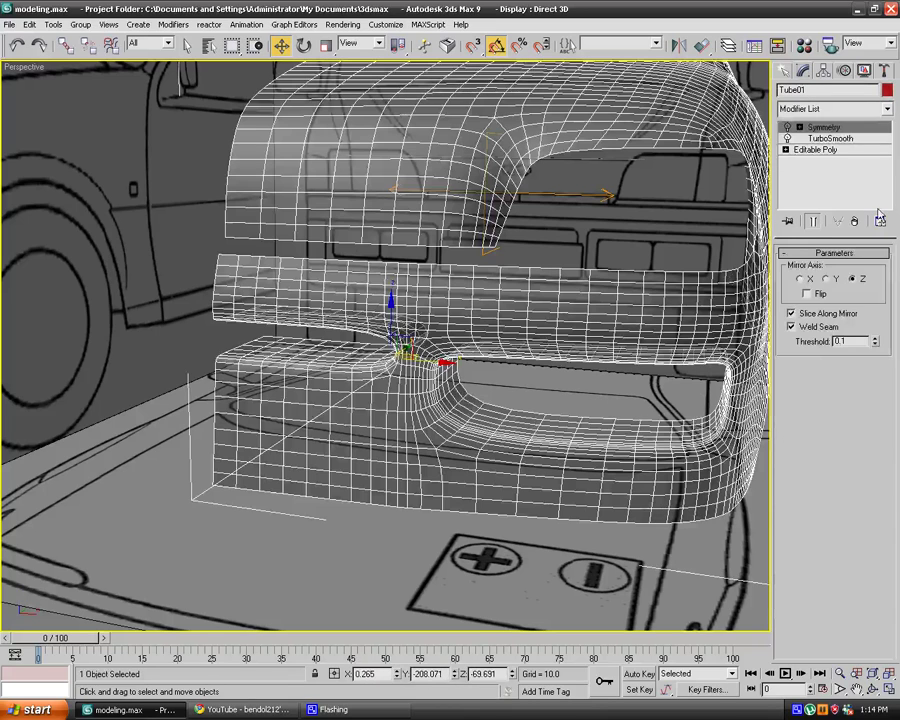
click(836, 138)
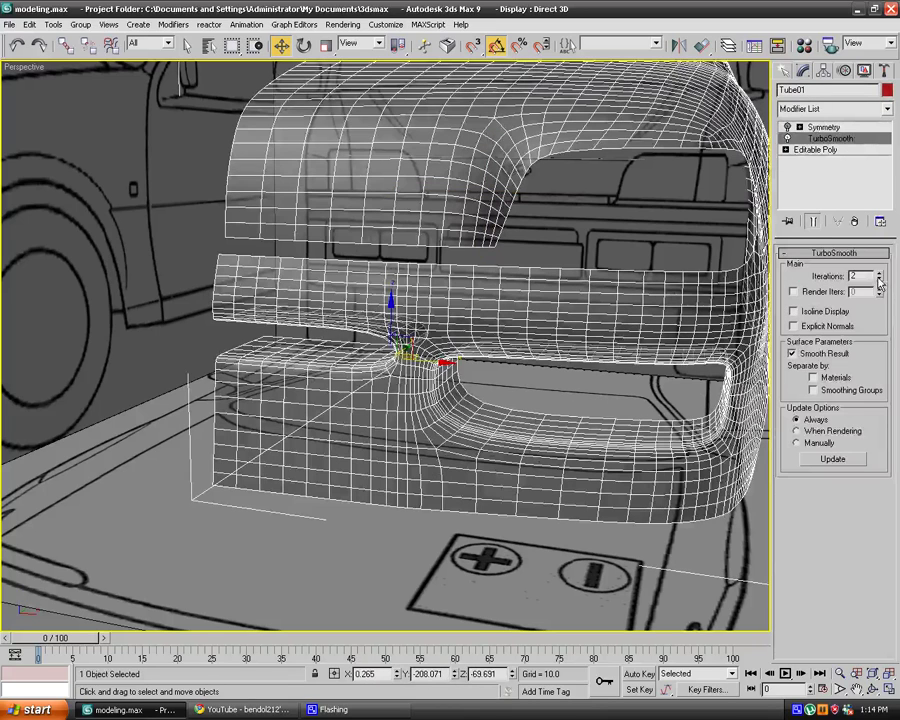
right_click(879, 280)
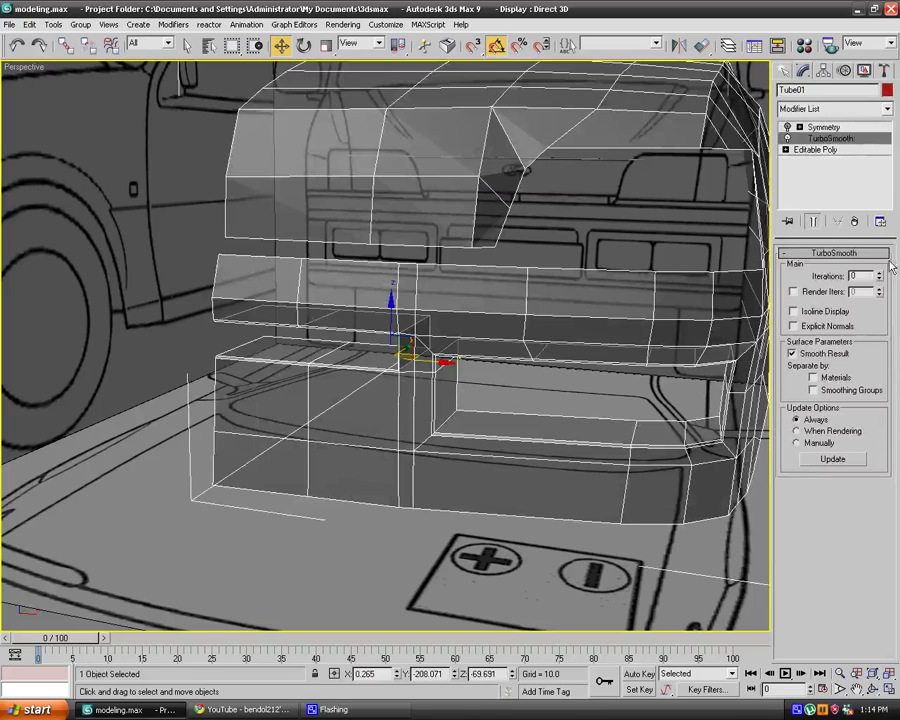
Connect the edge ring above the headlight opening with 1 segment and slide -87, placing the new loop near the opening's inner corner.
click(840, 150)
click(815, 270)
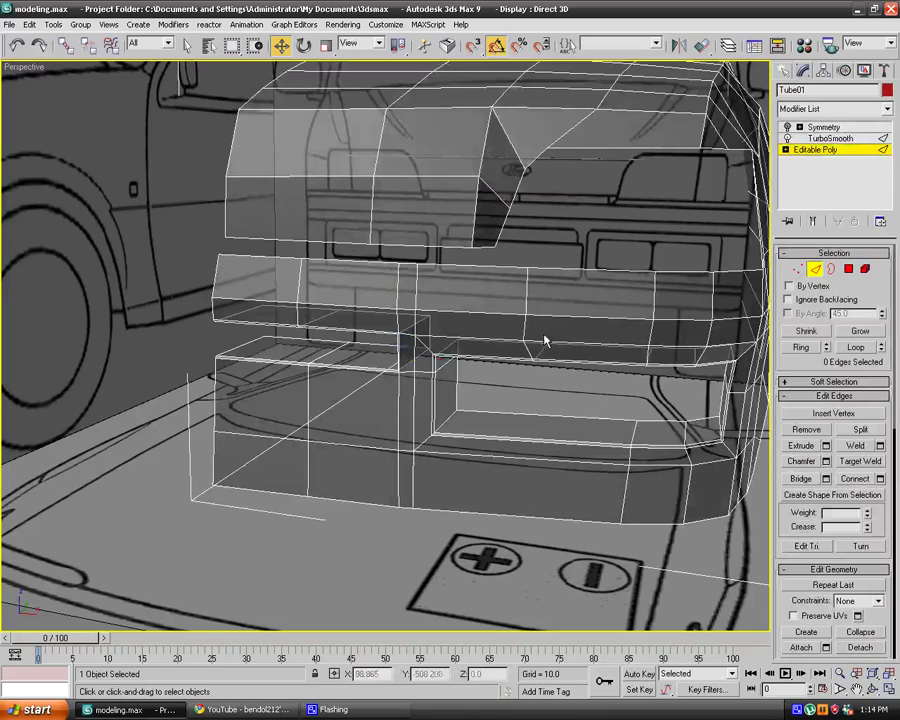
click(463, 356)
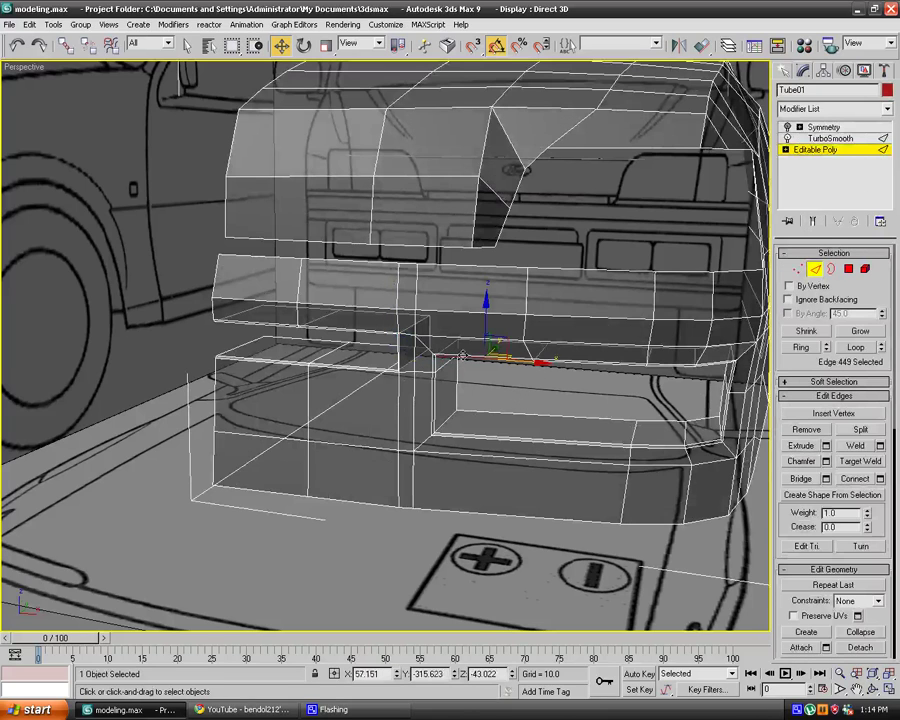
click(801, 347)
click(880, 479)
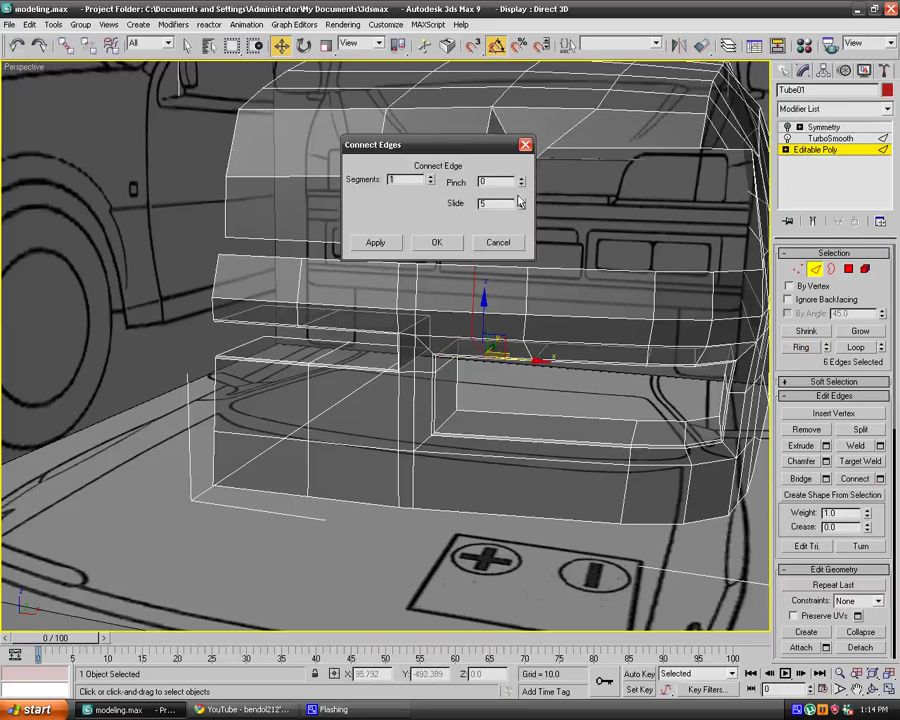
drag(521, 204, 518, 334)
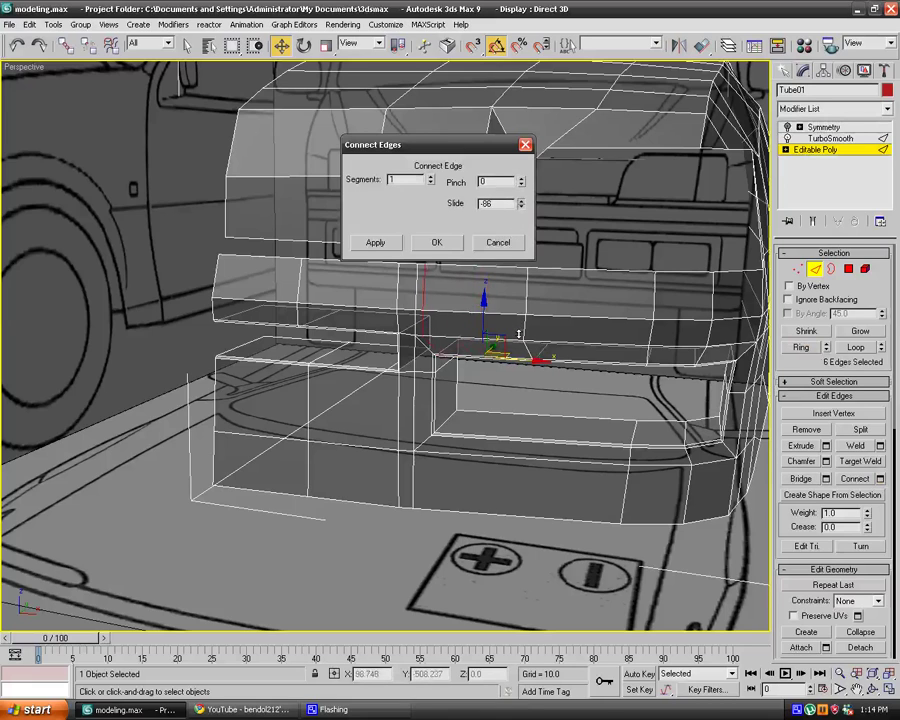
click(436, 242)
Connect the edge ring below the headlight opening with 1 segment and slide -87, beside the opening's lower inner corner.
click(450, 438)
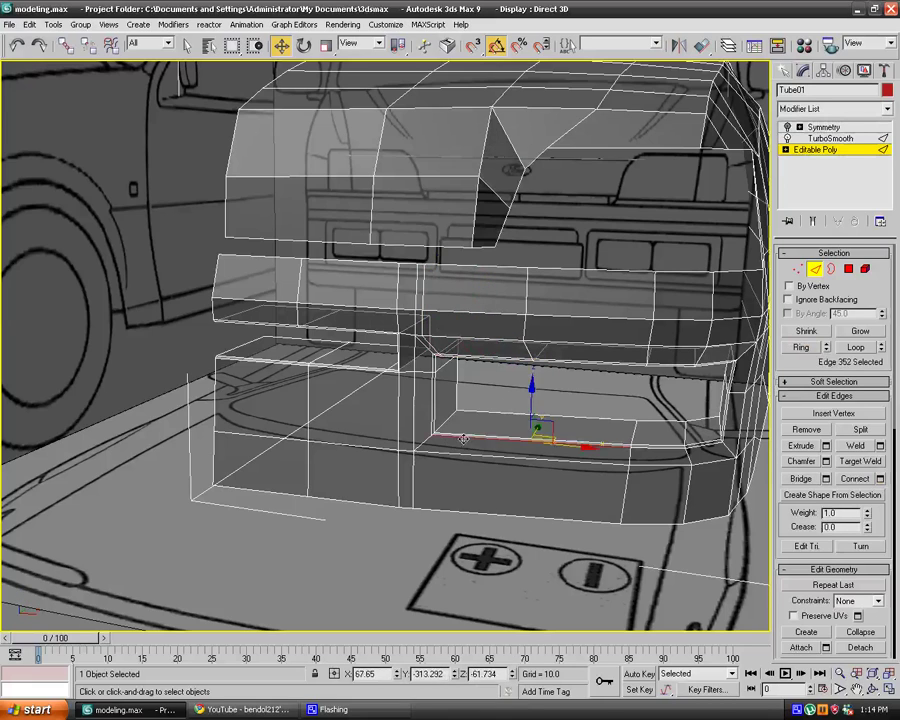
click(801, 347)
click(880, 478)
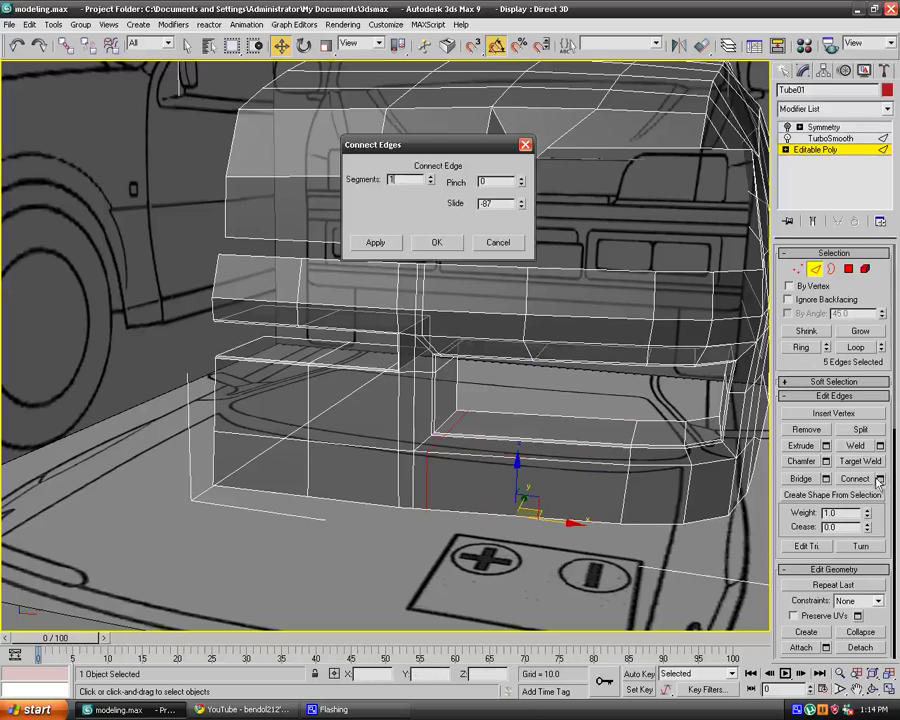
click(434, 242)
click(484, 381)
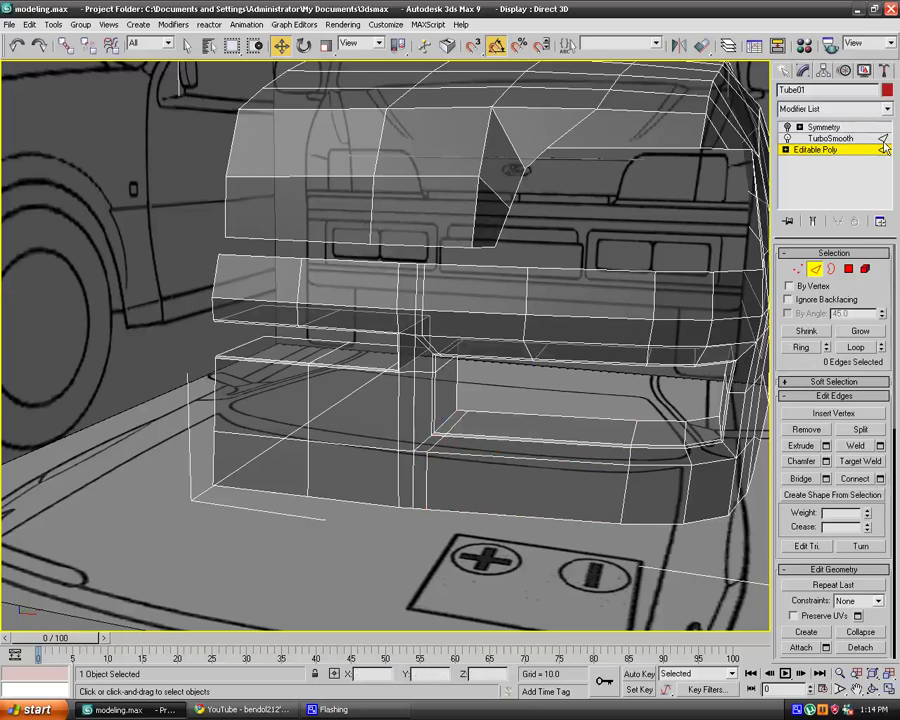
Set the TurboSmooth iterations to 2 and check the headlight opening's inner corners.
click(826, 138)
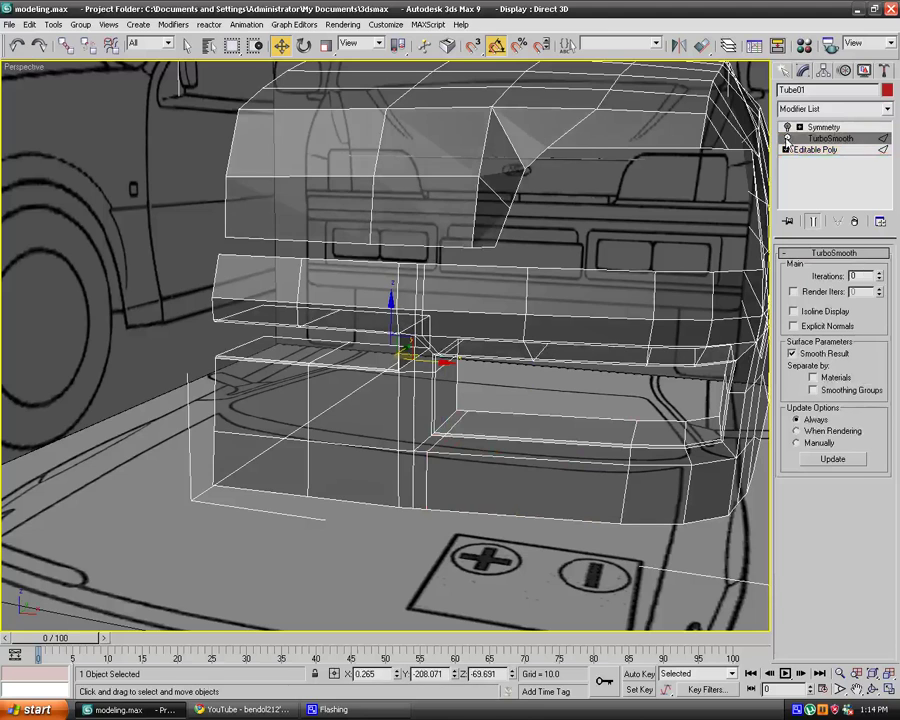
click(879, 276)
click(879, 276)
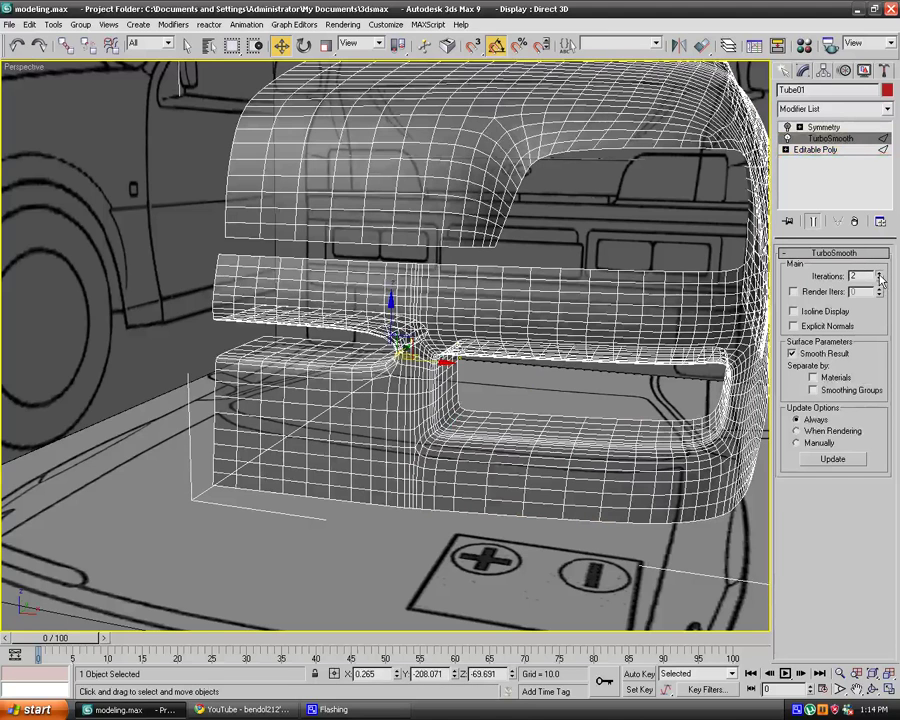
click(556, 409)
mouse_move(554, 409)
middle_down()
mouse_move(528, 406)
mouse_move(552, 386)
mouse_move(538, 399)
middle_up()
click(538, 455)
Connect the edge ring at the headlight opening's lower outer corner in the base mesh with 1 segment and slide -87.
click(811, 151)
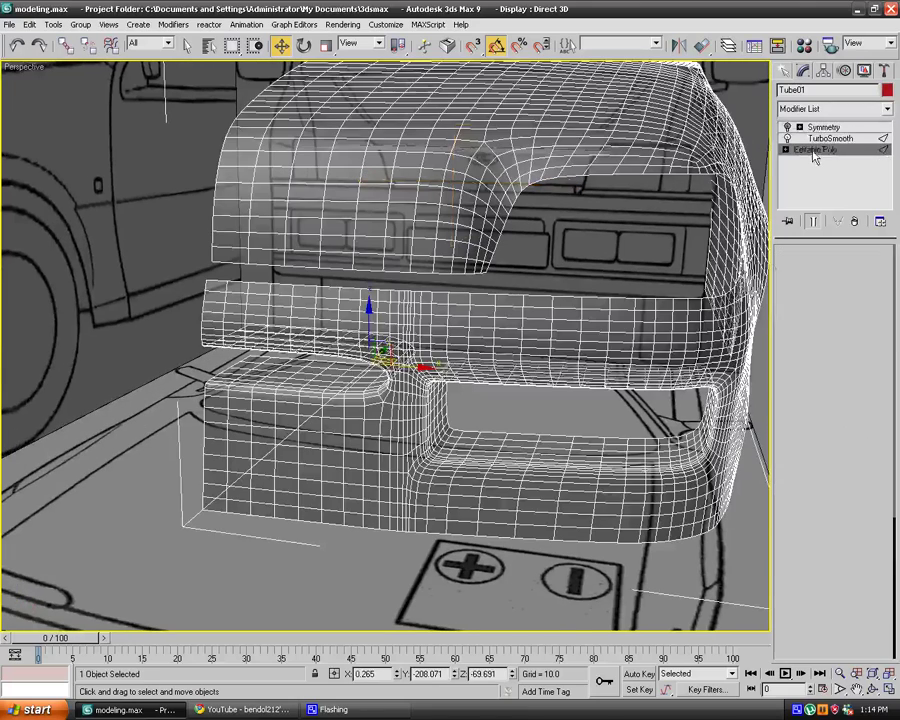
middle_drag(661, 349, 548, 309)
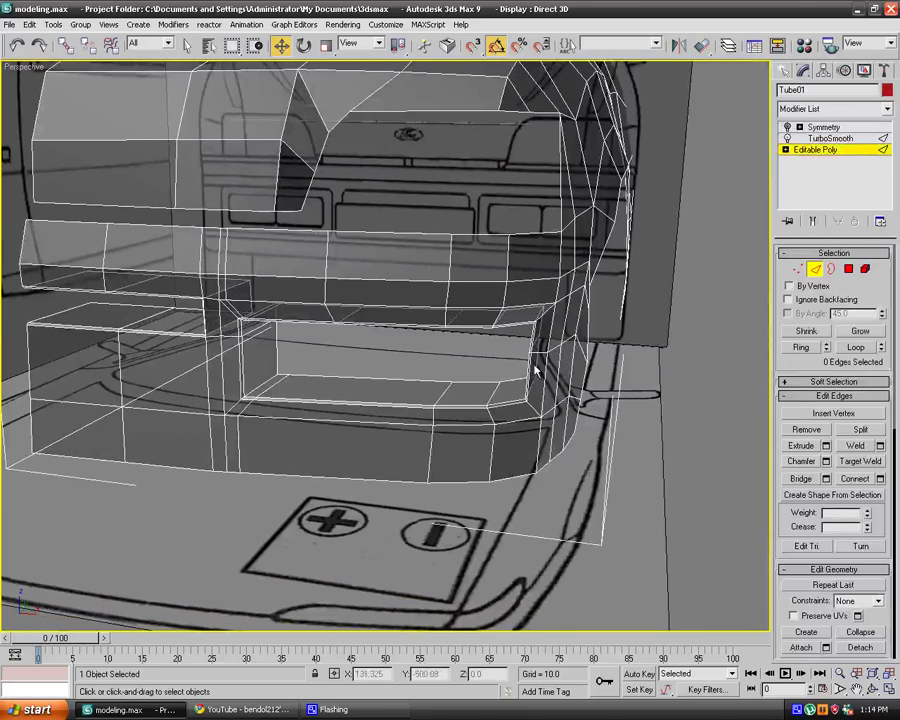
click(513, 398)
click(801, 347)
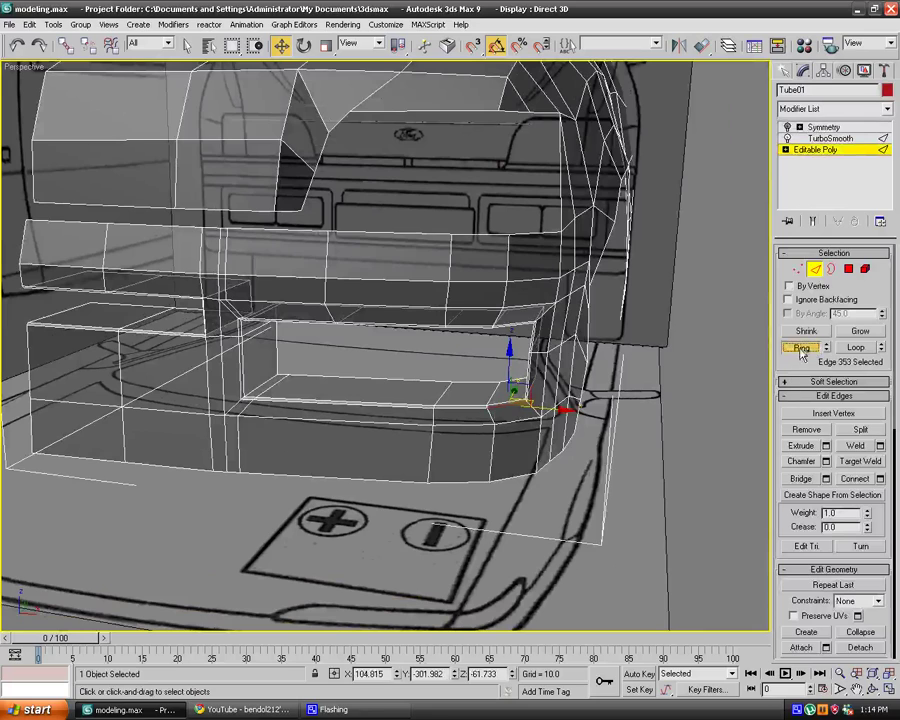
click(880, 479)
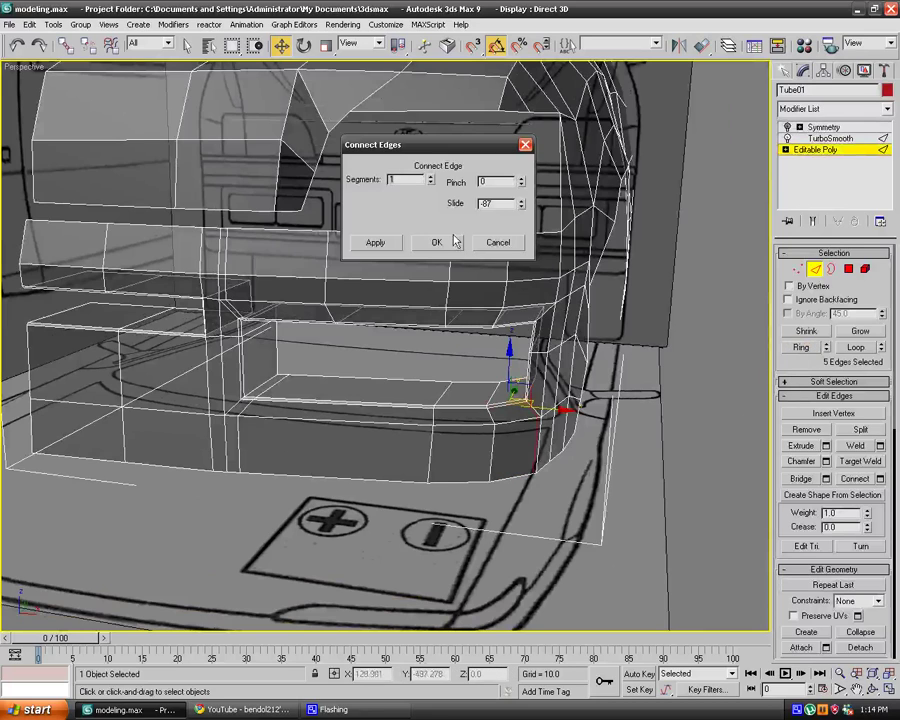
click(436, 241)
Connect the edge ring above the headlight opening's upper outer corner to add a supporting loop.
click(510, 298)
click(585, 256)
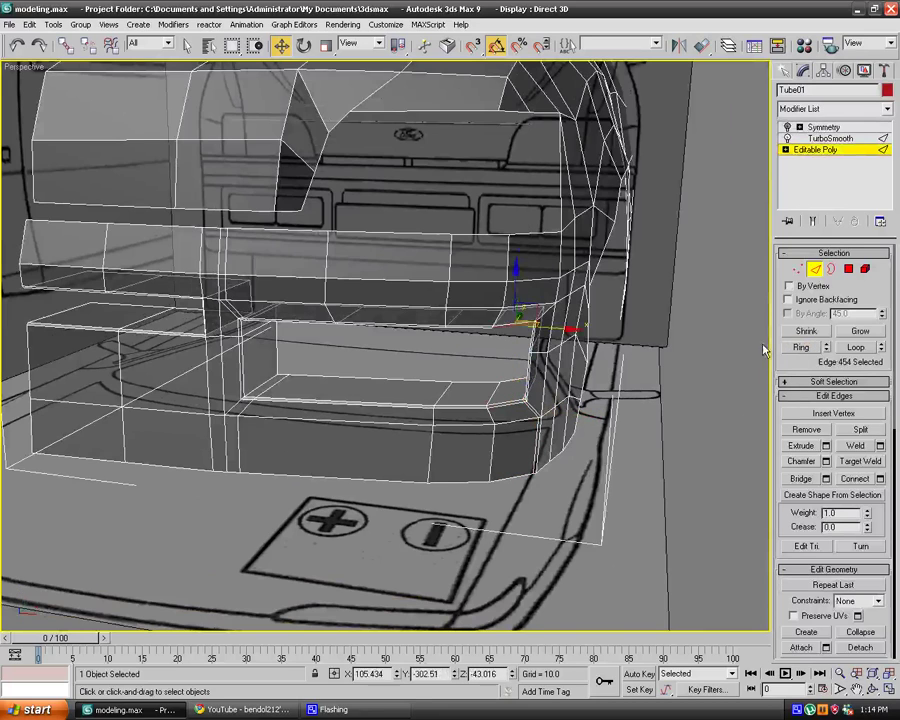
click(801, 347)
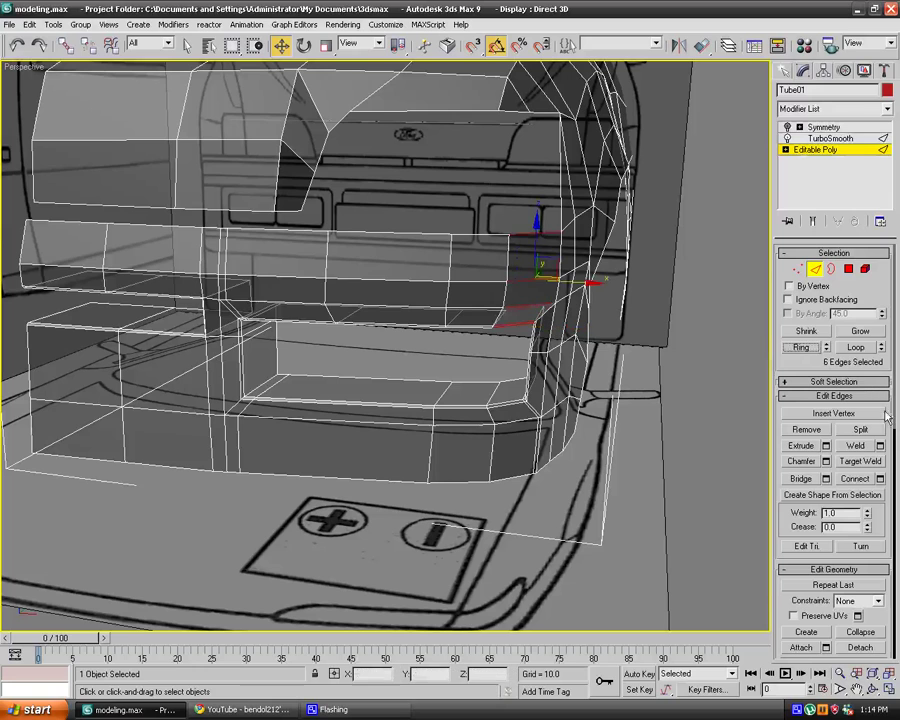
click(880, 479)
click(436, 241)
click(410, 362)
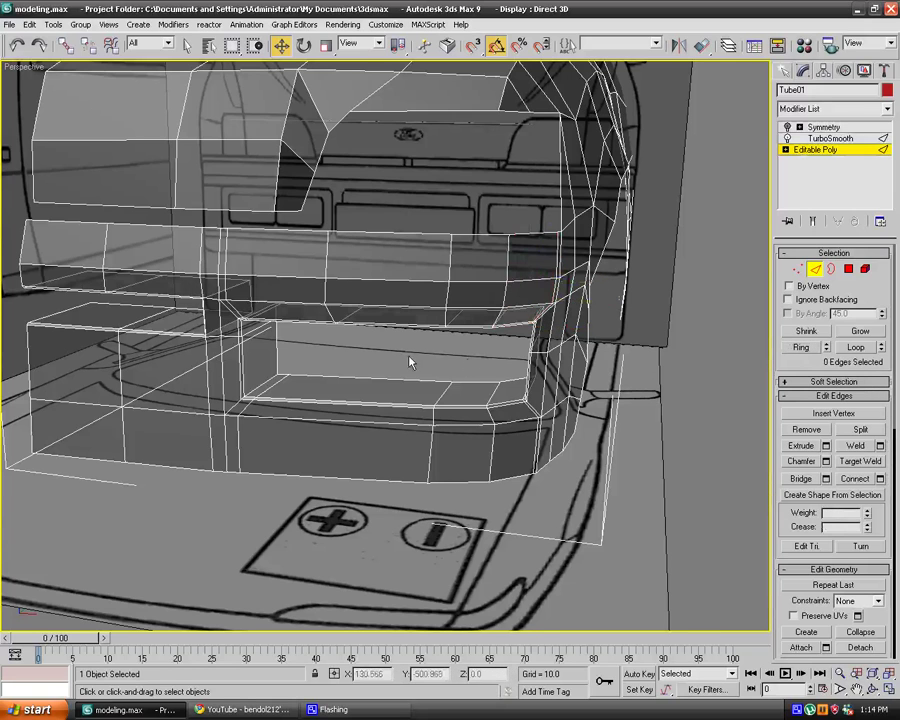
Connect the edge ring below the grille opening to add a supporting loop close to its lower outer corner.
alt+middle_drag(410, 362, 458, 362)
click(457, 349)
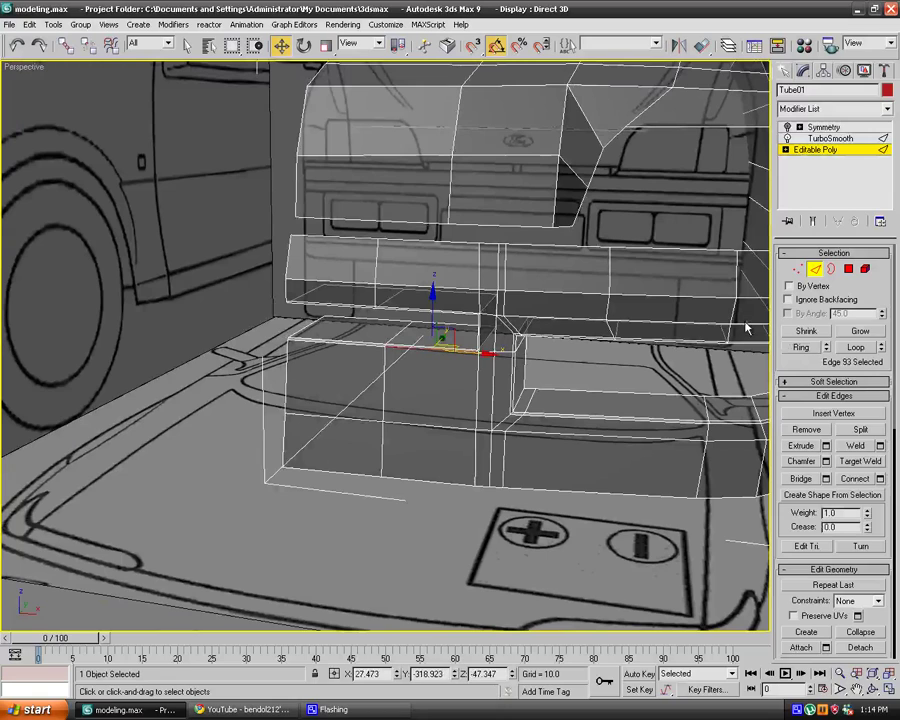
click(802, 347)
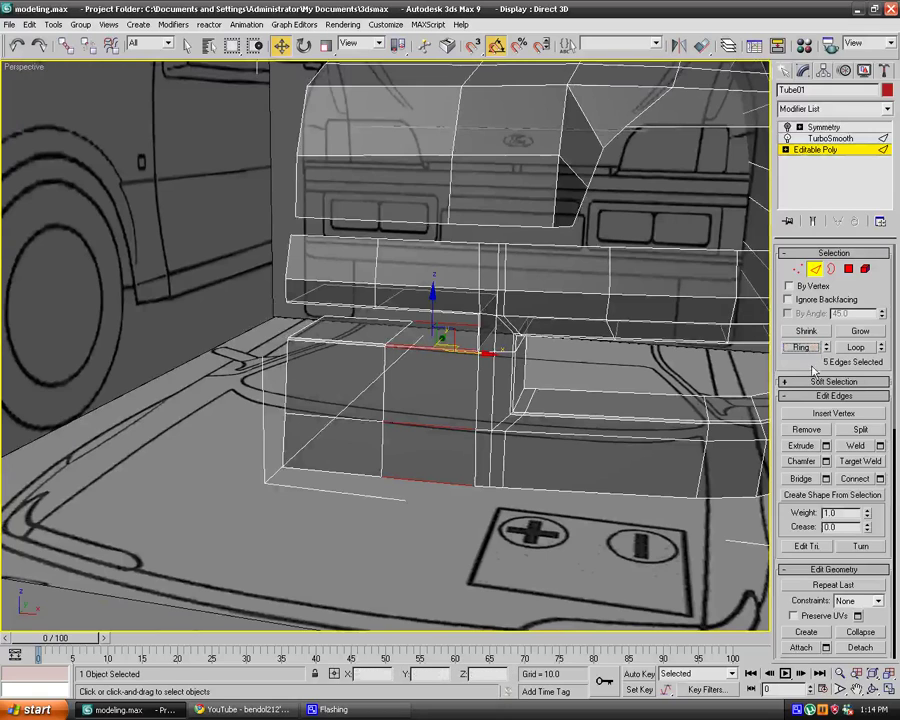
click(880, 479)
click(436, 241)
click(362, 297)
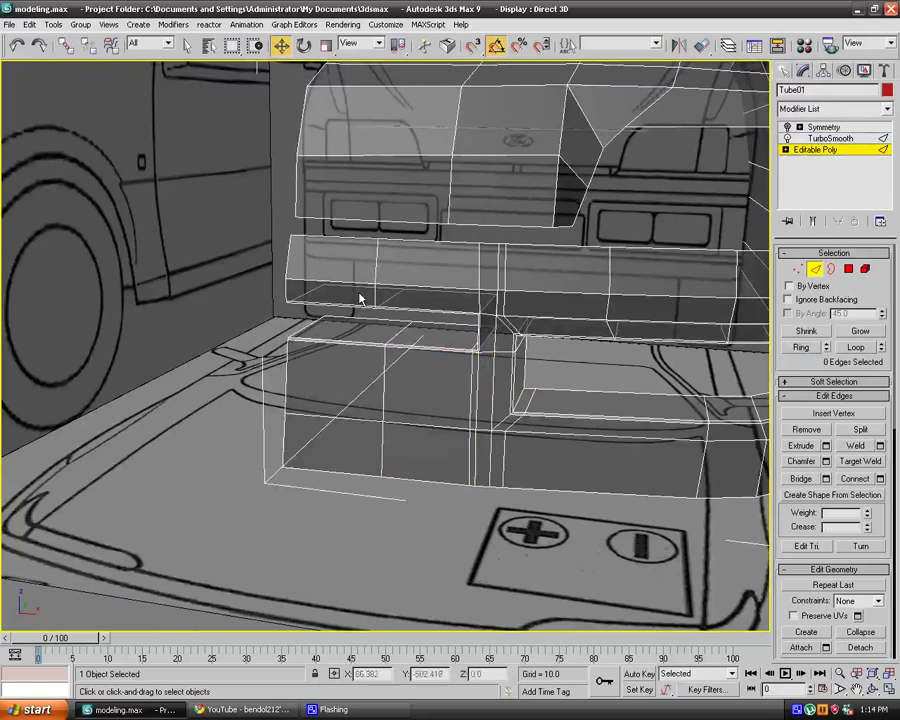
Check the smoothed grille and headlight openings against the blueprint in the perspective and front views.
click(843, 128)
click(832, 138)
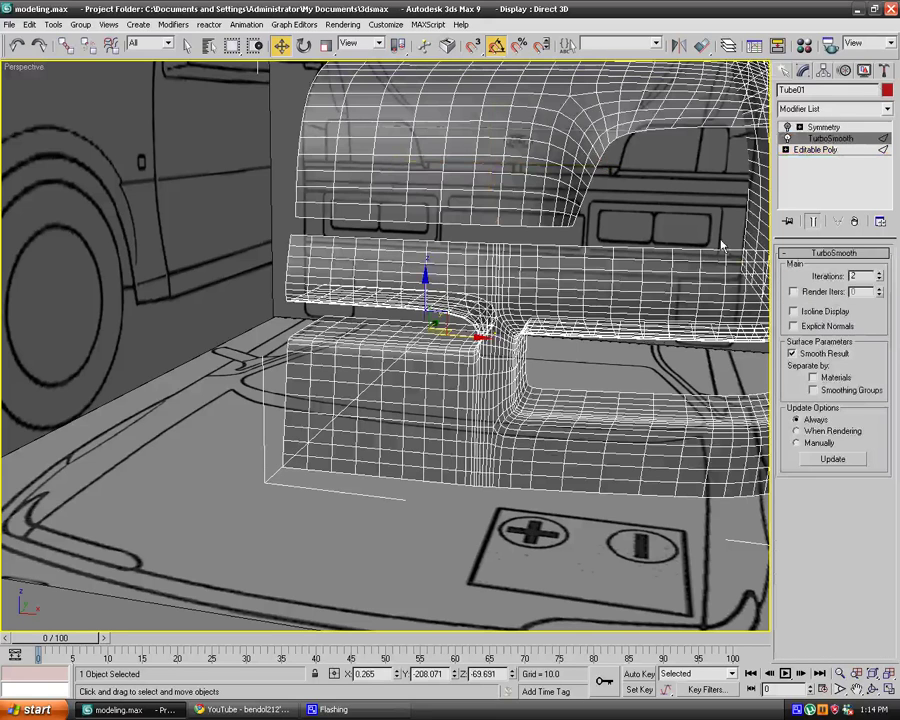
click(630, 372)
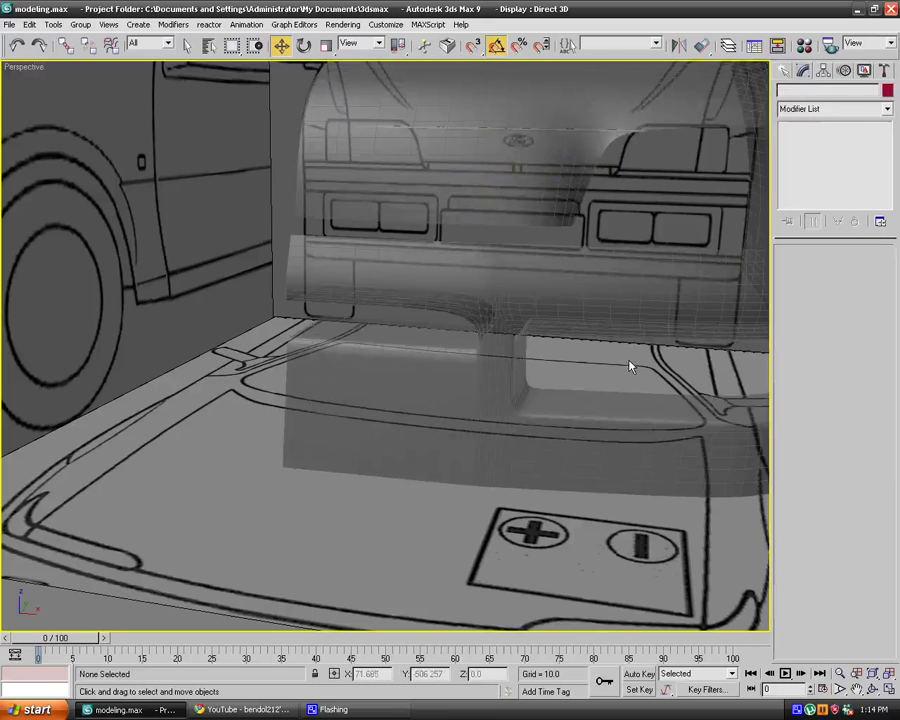
key(f)
scroll(360, 332, down, 3)
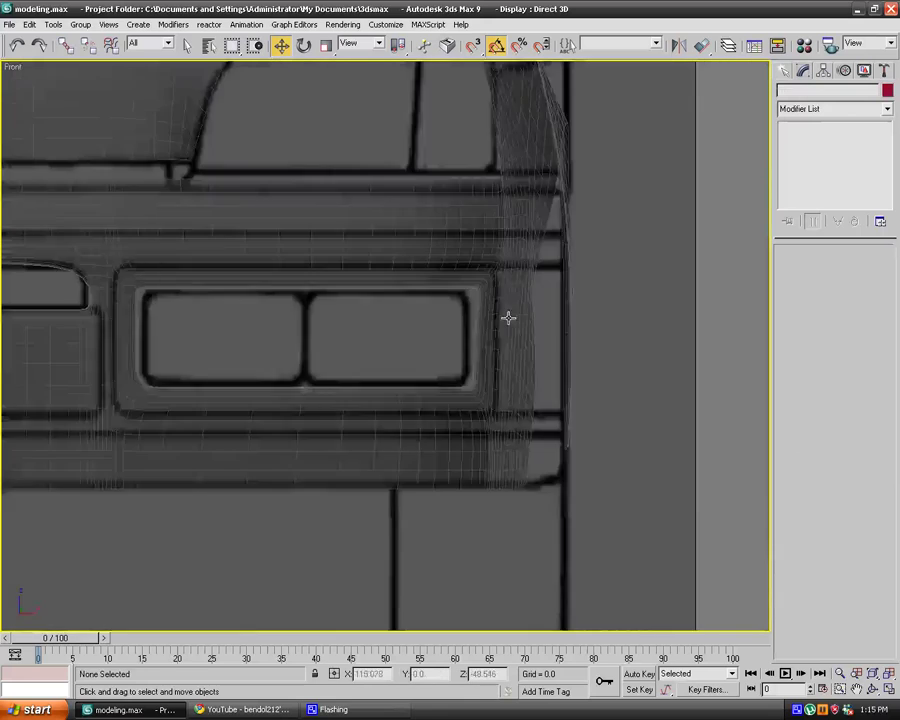
middle_drag(508, 316, 580, 325)
scroll(580, 325, down, 2)
click(428, 283)
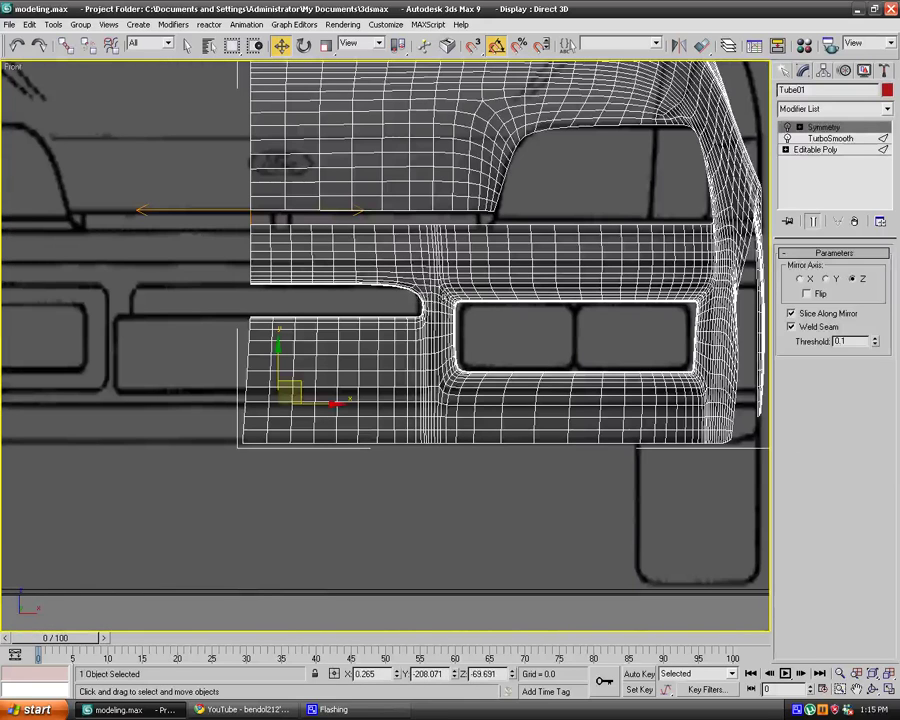
click(753, 329)
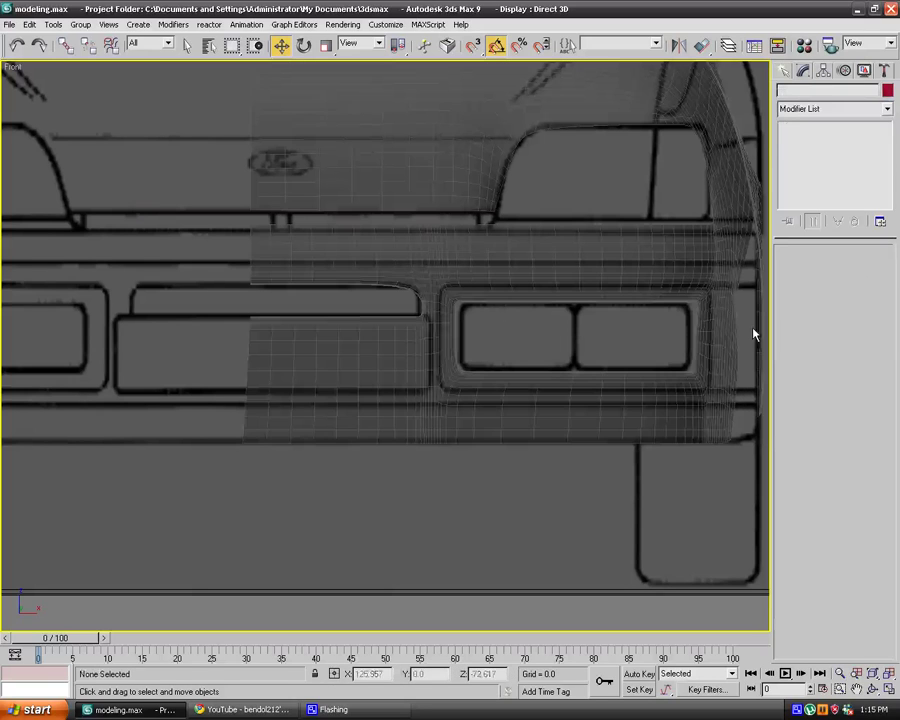
Move the two base-mesh vertices beside the headlight opening's upper outer corner out to the blueprint's side outline.
click(737, 326)
click(824, 153)
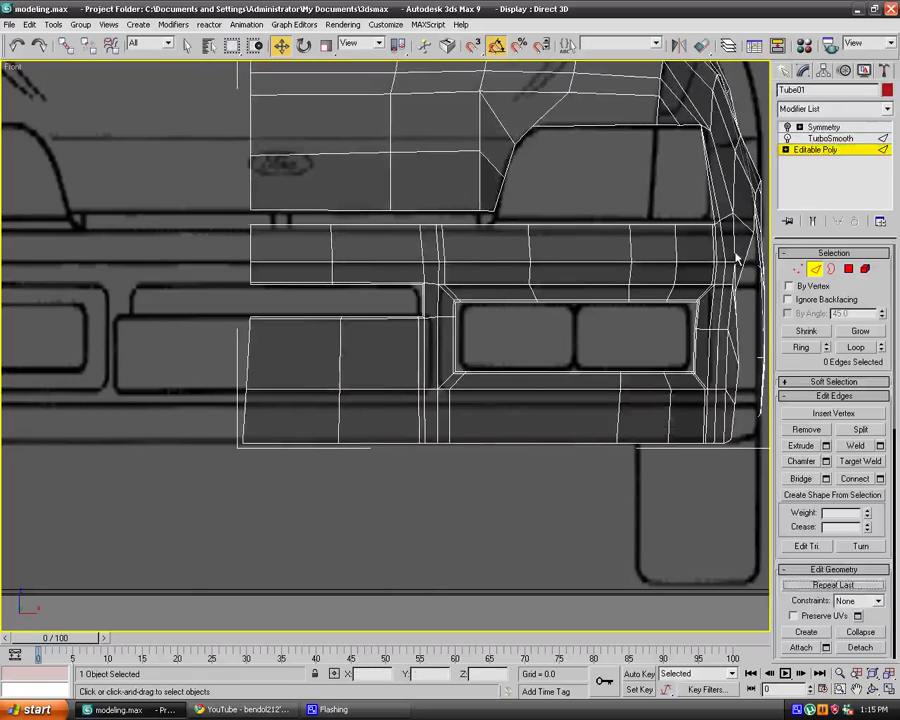
middle_drag(735, 255, 592, 236)
click(796, 270)
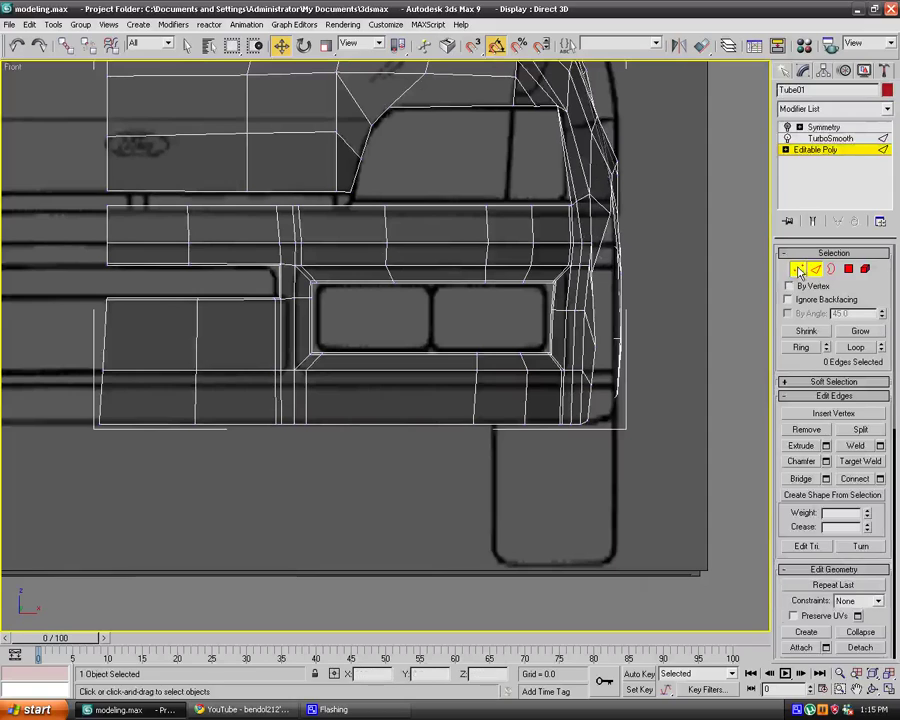
click(599, 270)
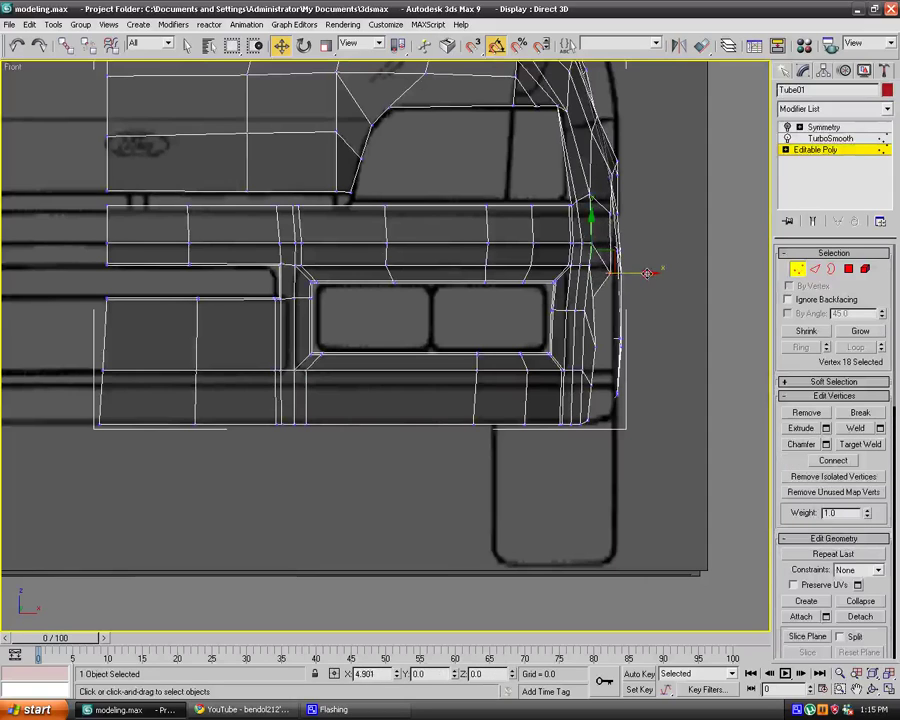
drag(630, 271, 648, 299)
click(590, 297)
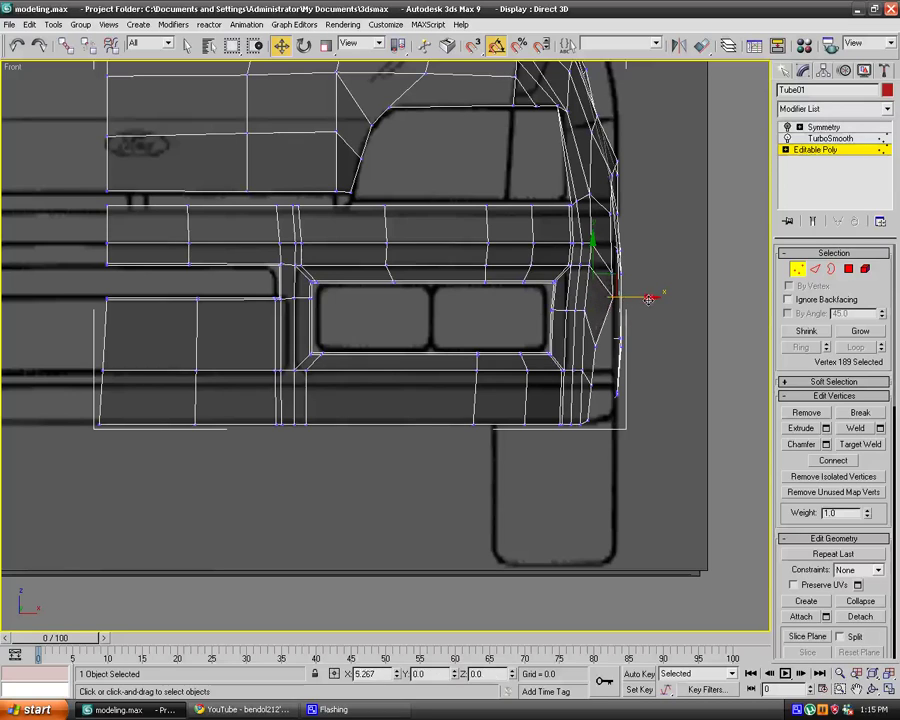
Move the lower side vertices, from beside the headlight opening down to the bumper's bottom corner, out to the blueprint's side outline.
click(596, 349)
click(596, 346)
drag(627, 348, 643, 346)
click(591, 385)
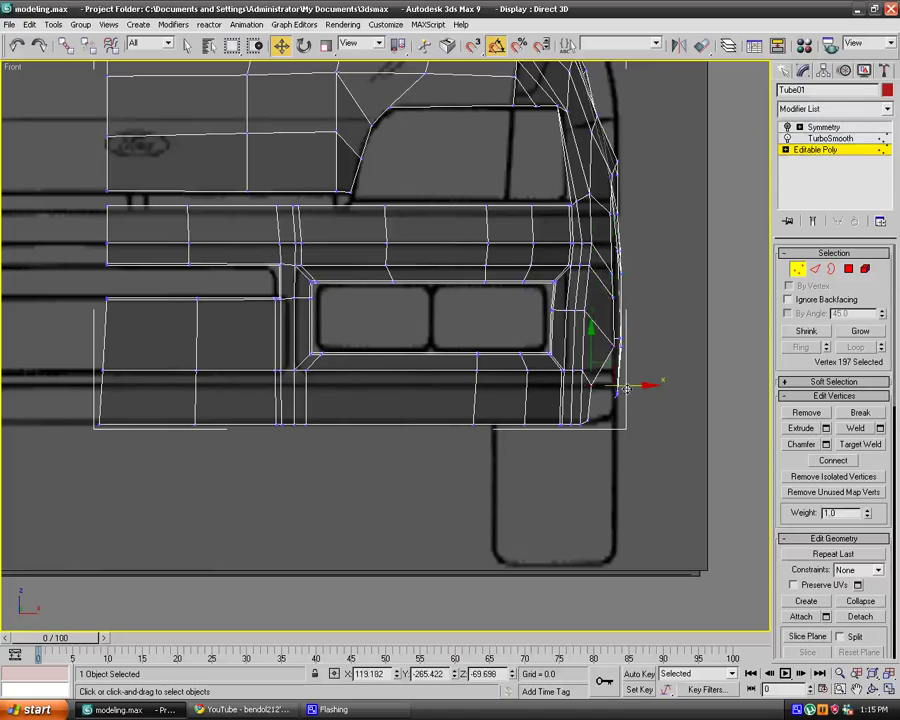
click(590, 420)
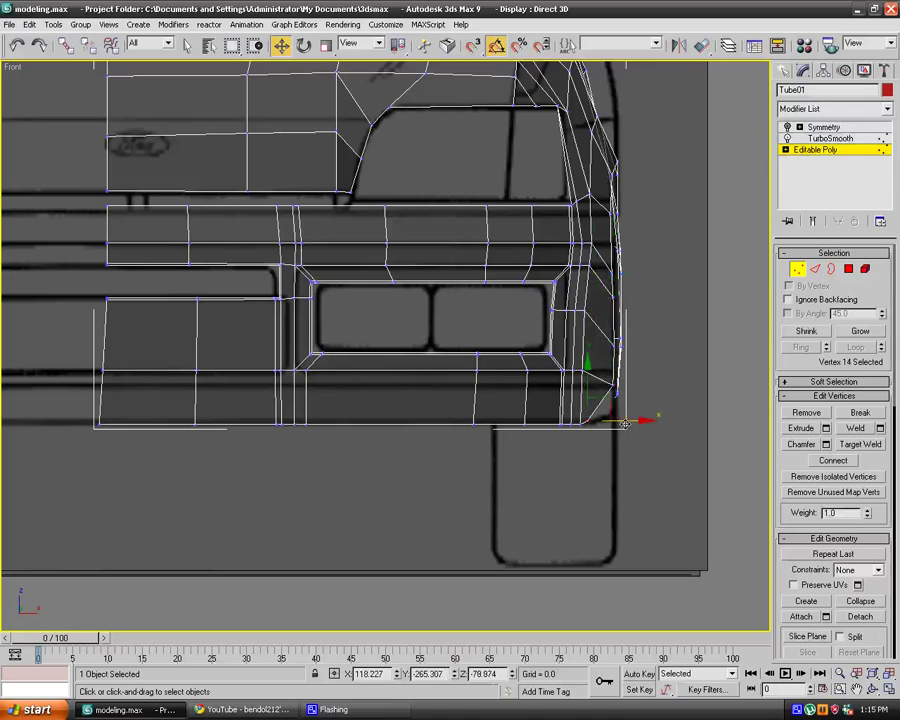
drag(624, 423, 652, 424)
click(601, 266)
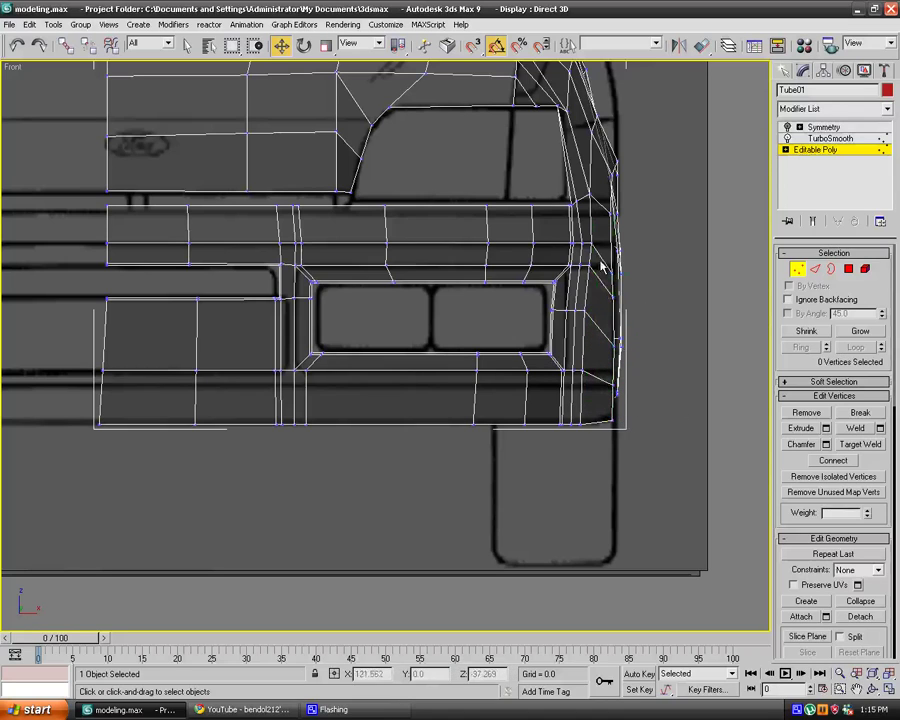
Nudge the two side vertices above the bumper's outer end slightly outward along X to smooth the fender line.
click(590, 194)
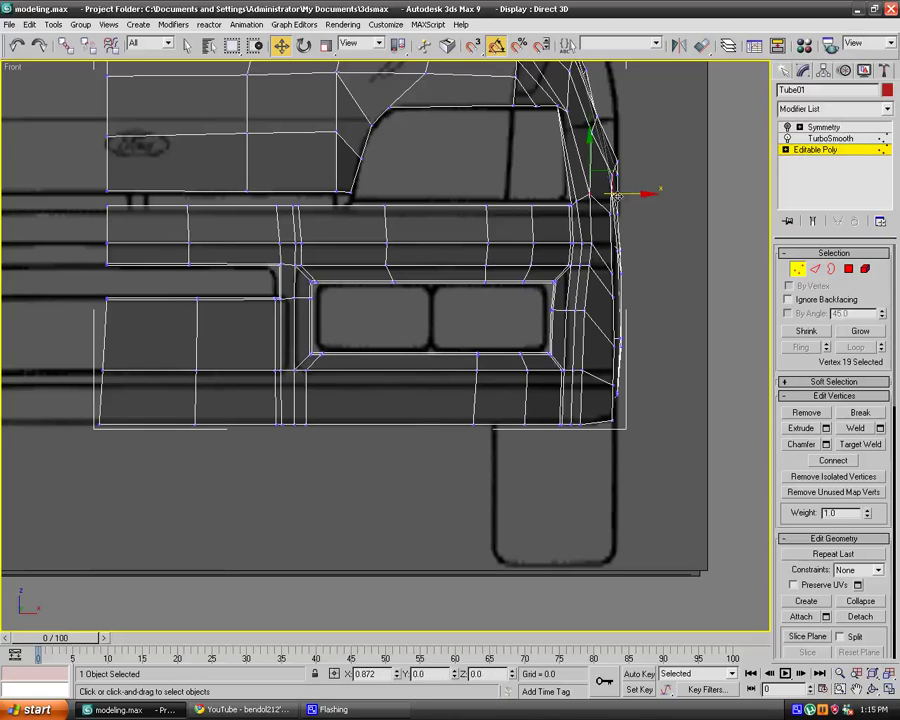
click(704, 186)
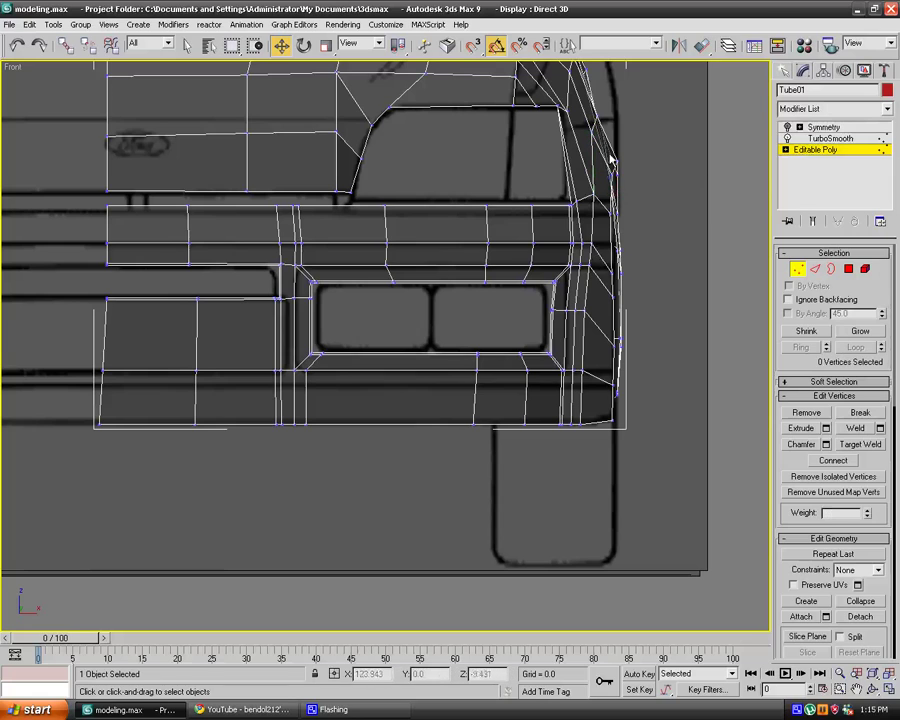
click(593, 132)
drag(632, 133, 637, 133)
click(685, 143)
middle_drag(595, 173, 593, 223)
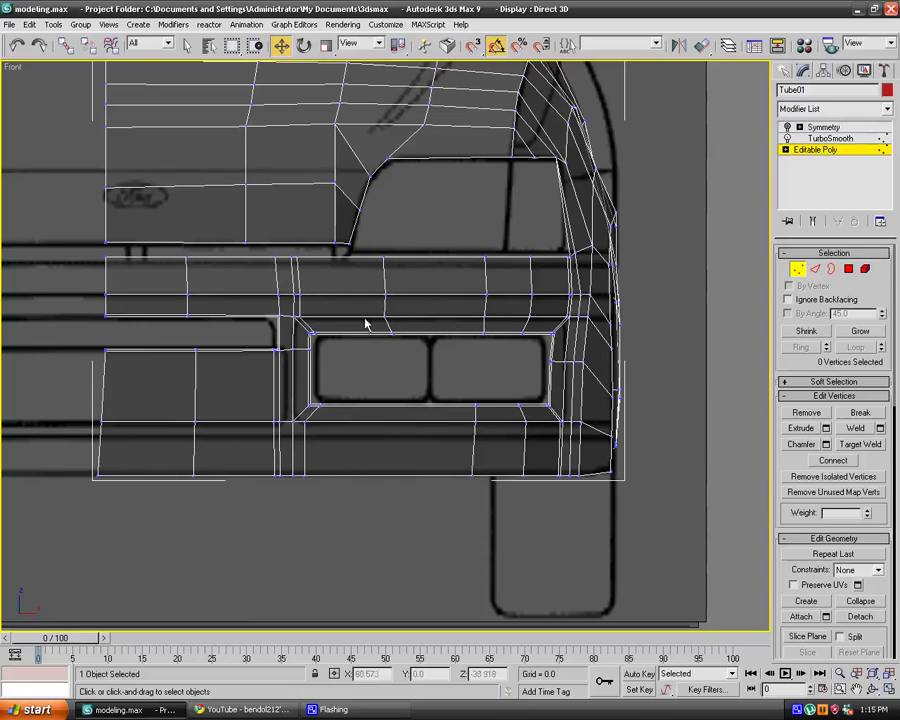
Select all vertices around the headlight opening and push them back about 1.9 units along Y.
click(851, 272)
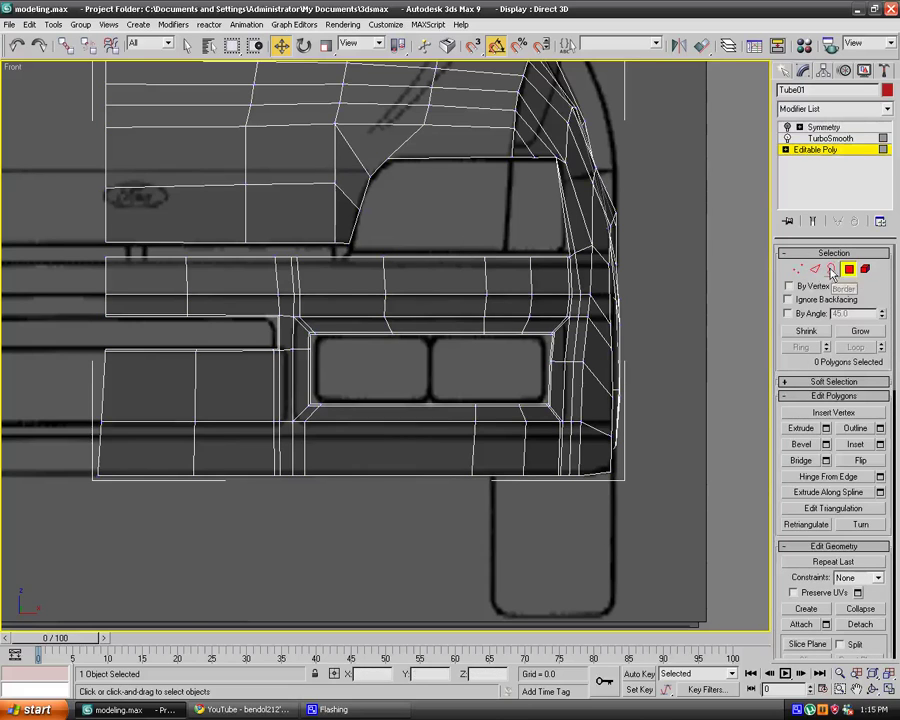
click(799, 271)
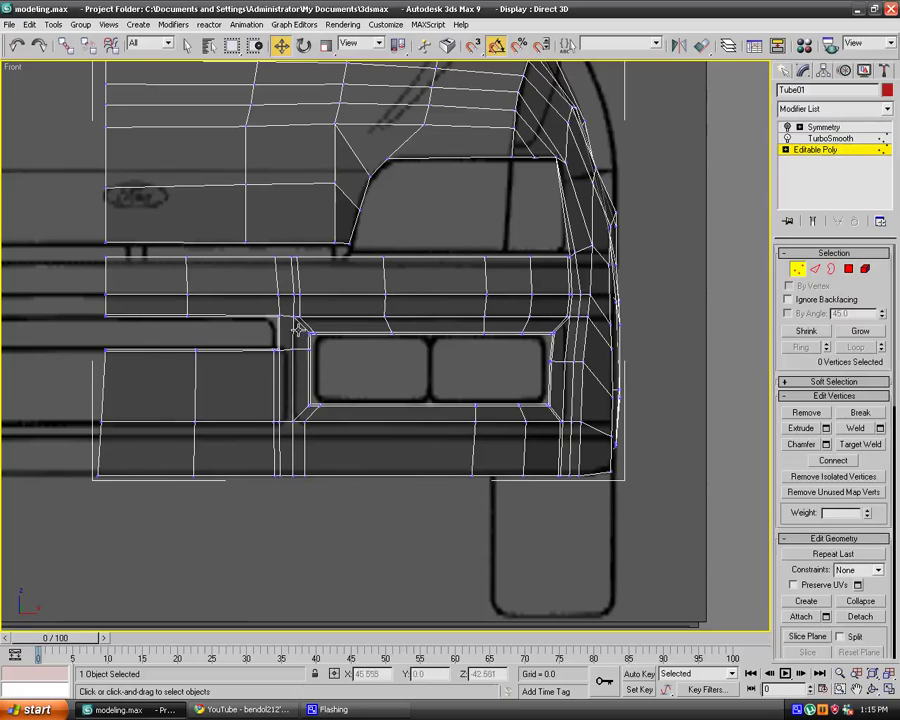
drag(299, 327, 560, 421)
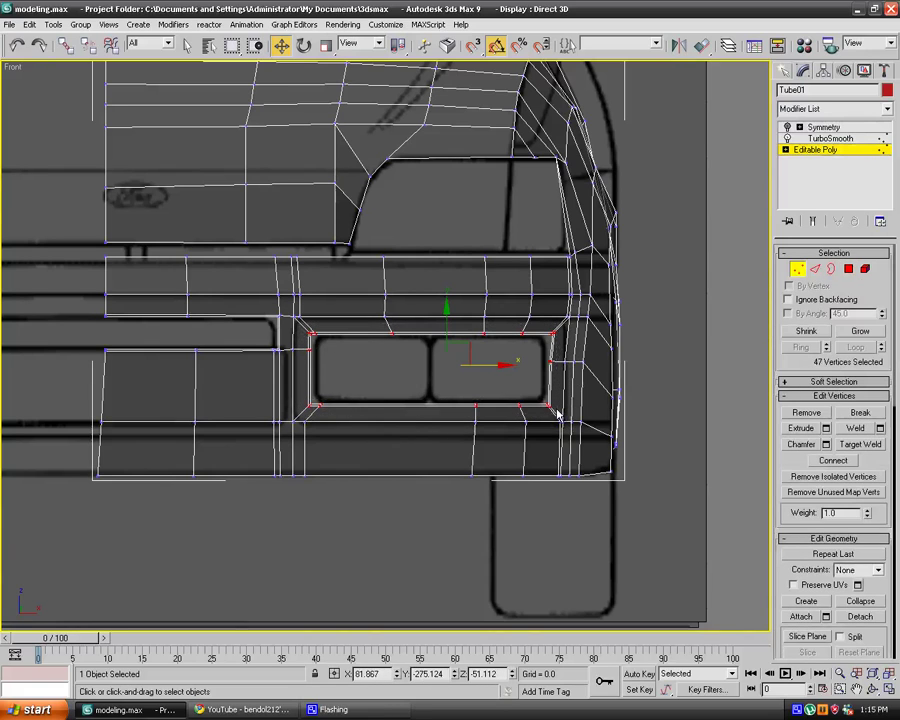
key(p)
alt+middle_drag(544, 416, 457, 343)
scroll(410, 400, up, 3)
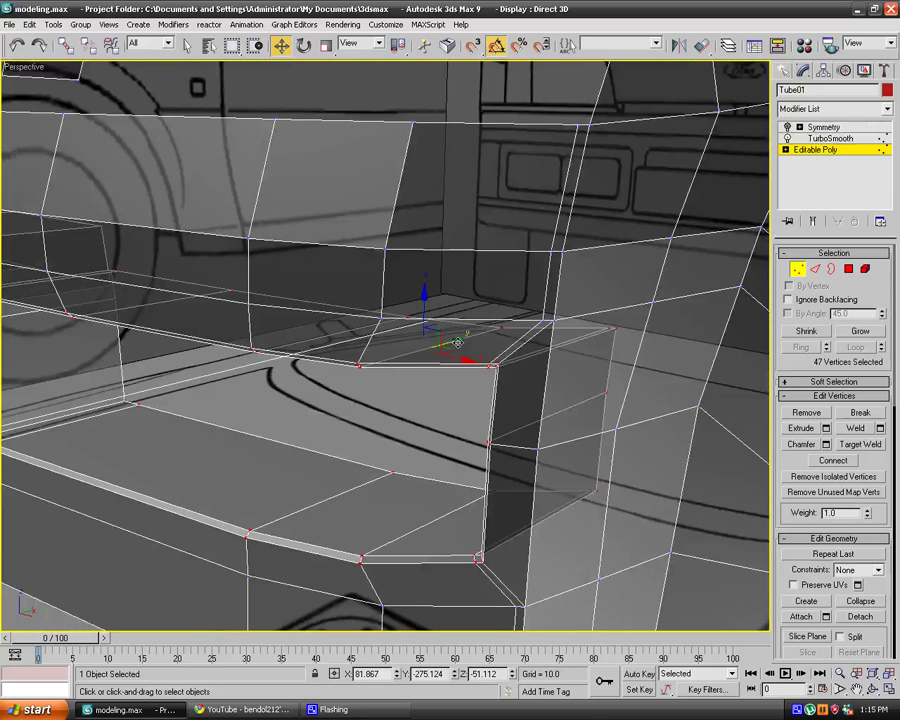
drag(457, 343, 467, 339)
Inspect the smoothed headlight opening and front bumper in the perspective view.
middle_drag(235, 434, 453, 380)
key(2)
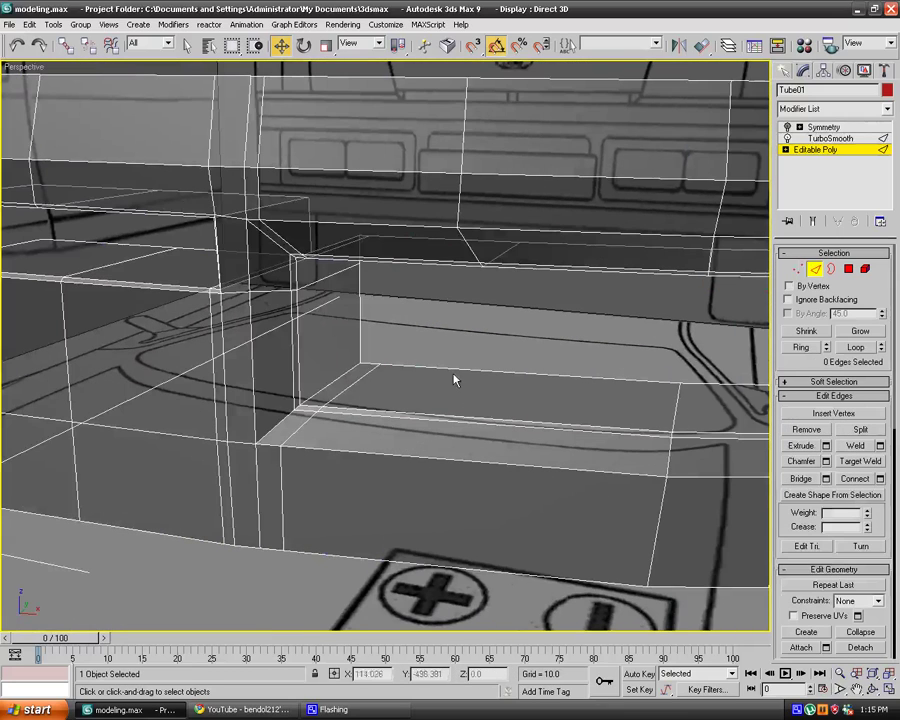
middle_drag(386, 368, 334, 371)
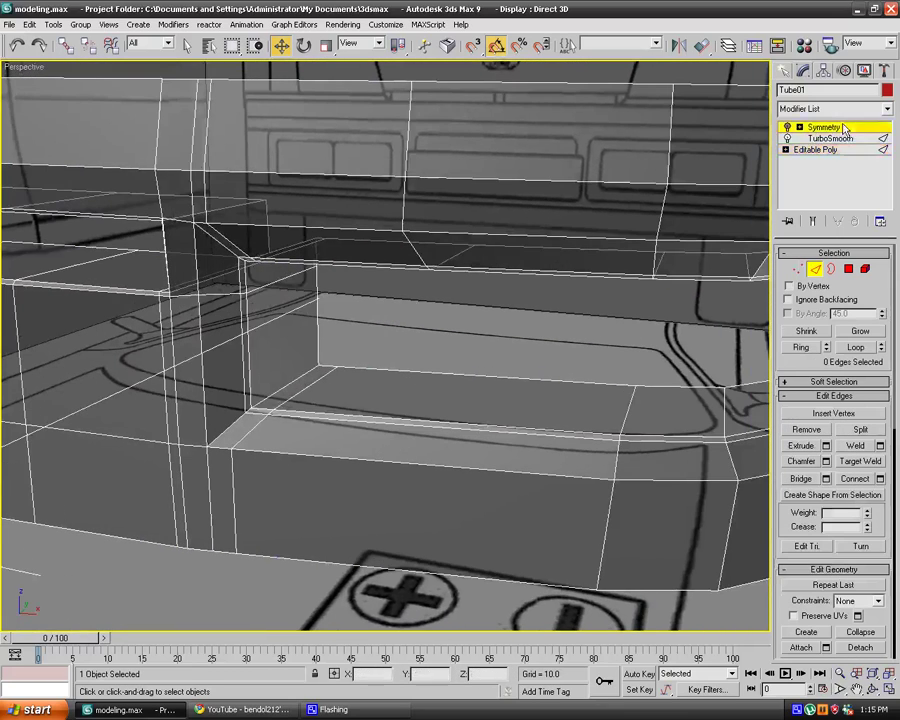
click(606, 315)
alt+middle_drag(491, 377, 450, 418)
click(366, 354)
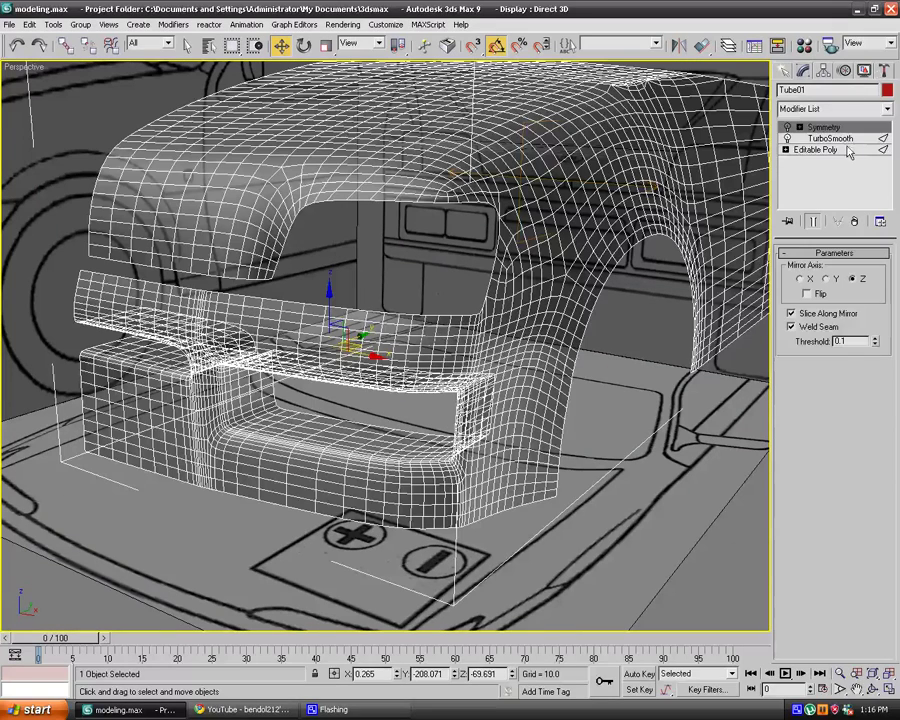
Extrude the bumper's top edge loop, excluding the two side fender edges, back about 11.6 units along Y to form a ledge.
click(816, 149)
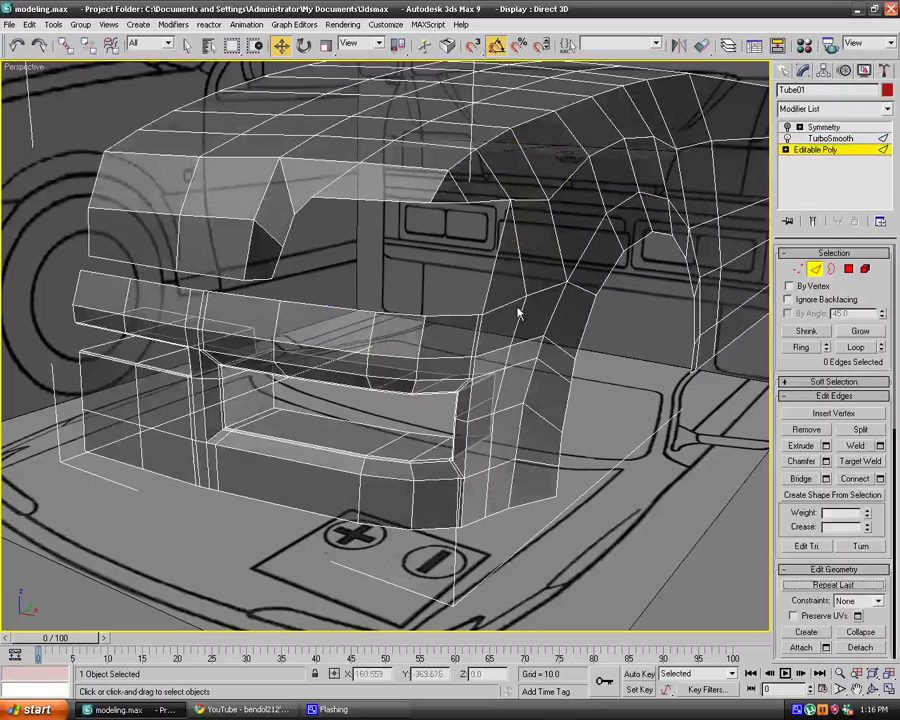
click(465, 315)
click(855, 347)
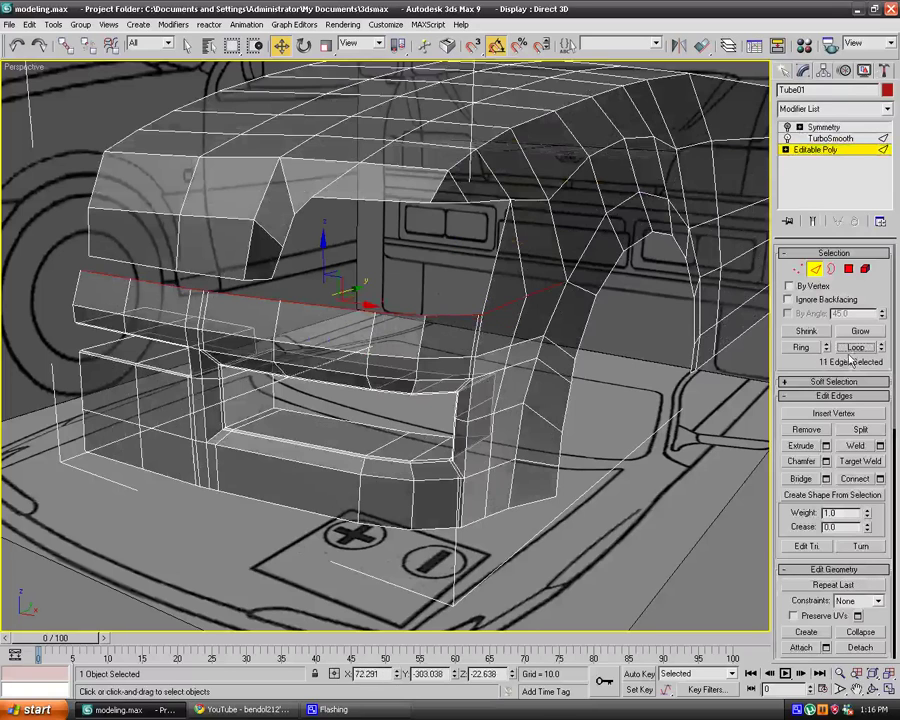
alt+click(557, 289)
alt+click(510, 304)
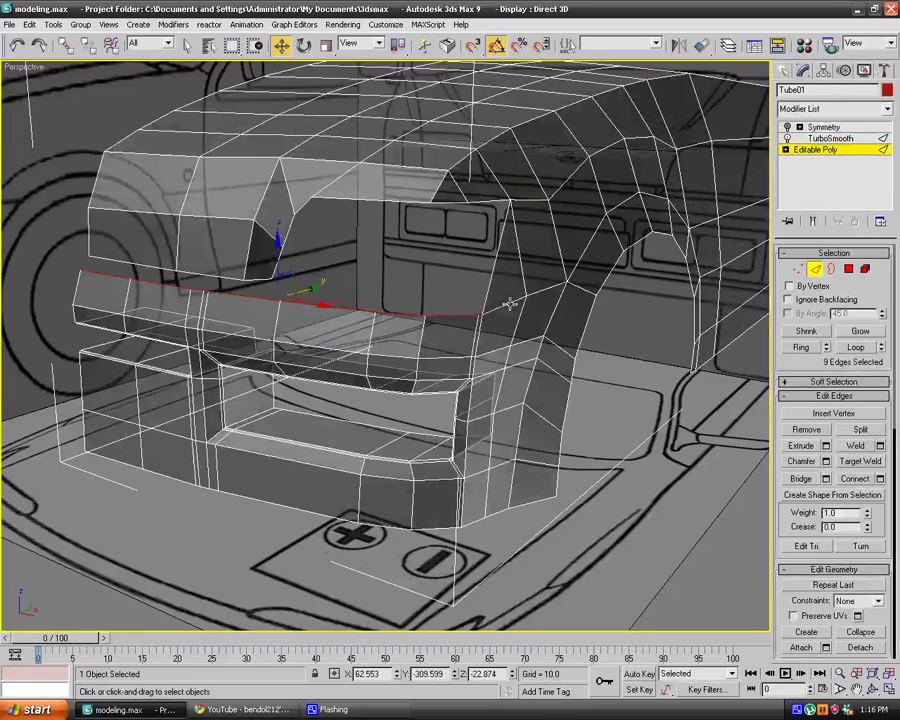
scroll(480, 314, up, 5)
alt+middle_drag(535, 296, 463, 318)
scroll(510, 315, down, 5)
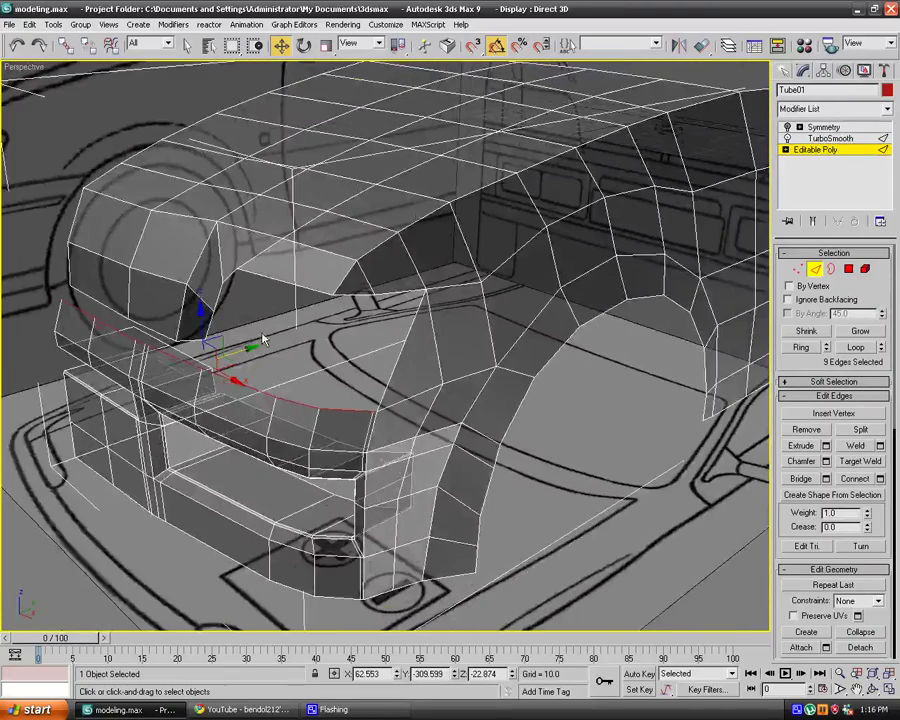
drag(264, 340, 376, 352)
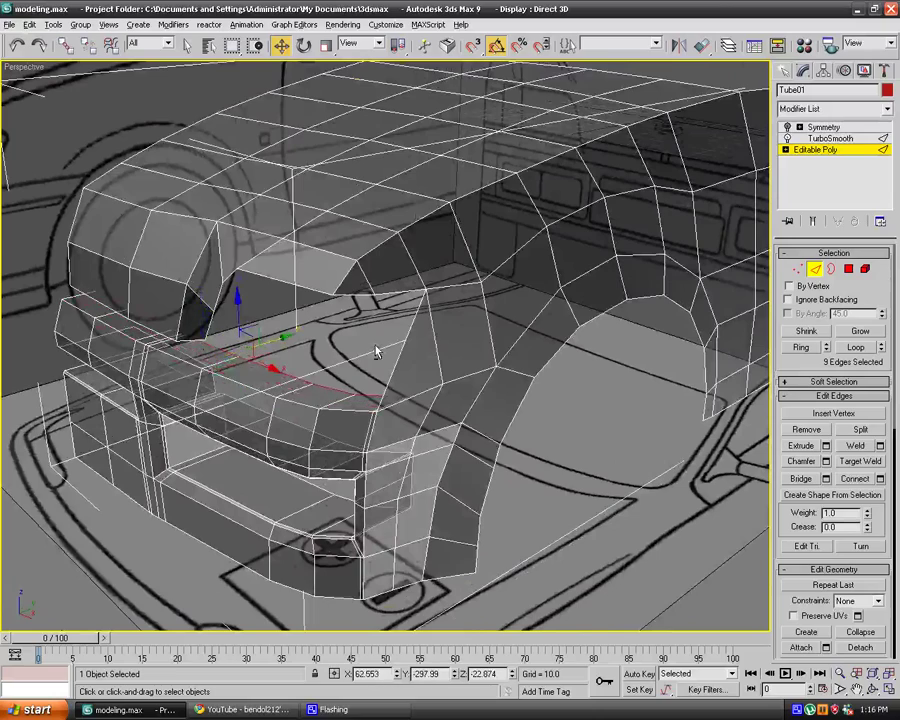
mouse_move(376, 352)
alt+middle_down()
mouse_move(410, 338)
mouse_move(476, 360)
mouse_move(476, 350)
mouse_move(380, 348)
mouse_move(385, 336)
alt+middle_up()
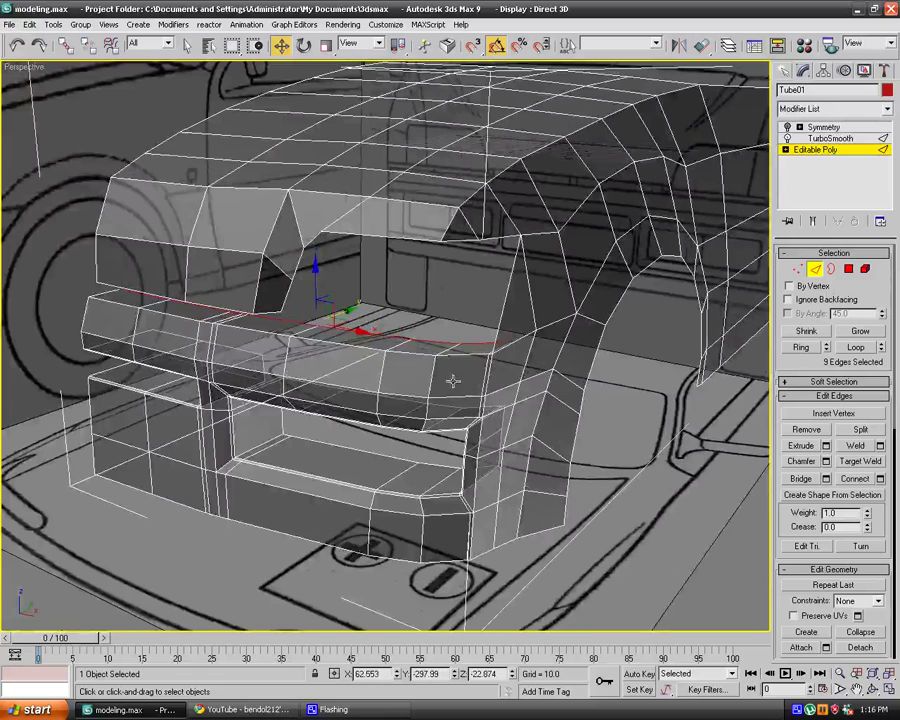
Chamfer the edge loop along the front of the bumper's top ledge by 0.5.
click(470, 352)
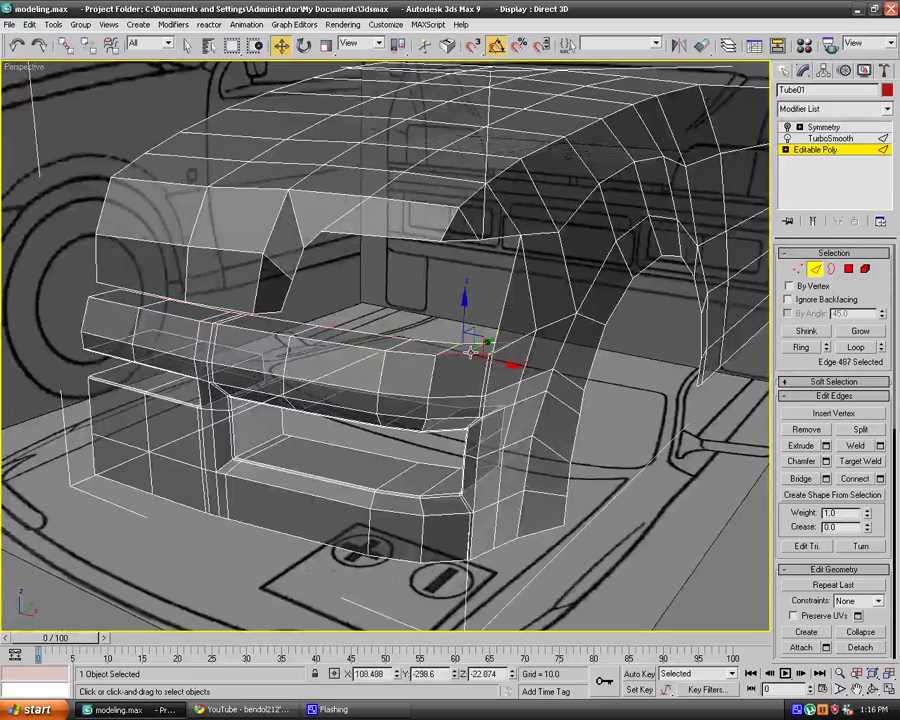
click(864, 349)
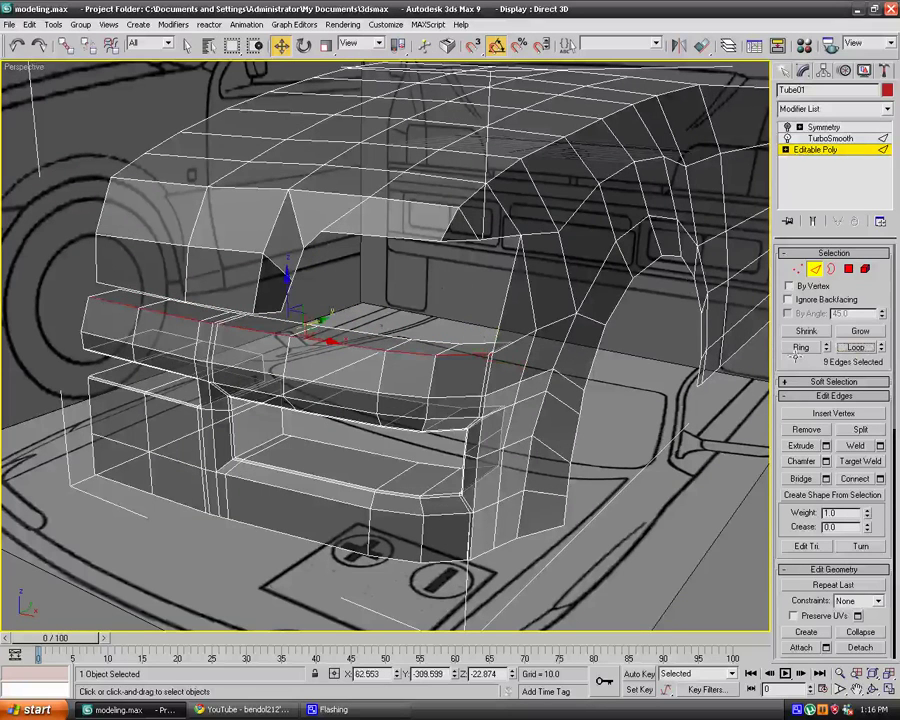
click(826, 461)
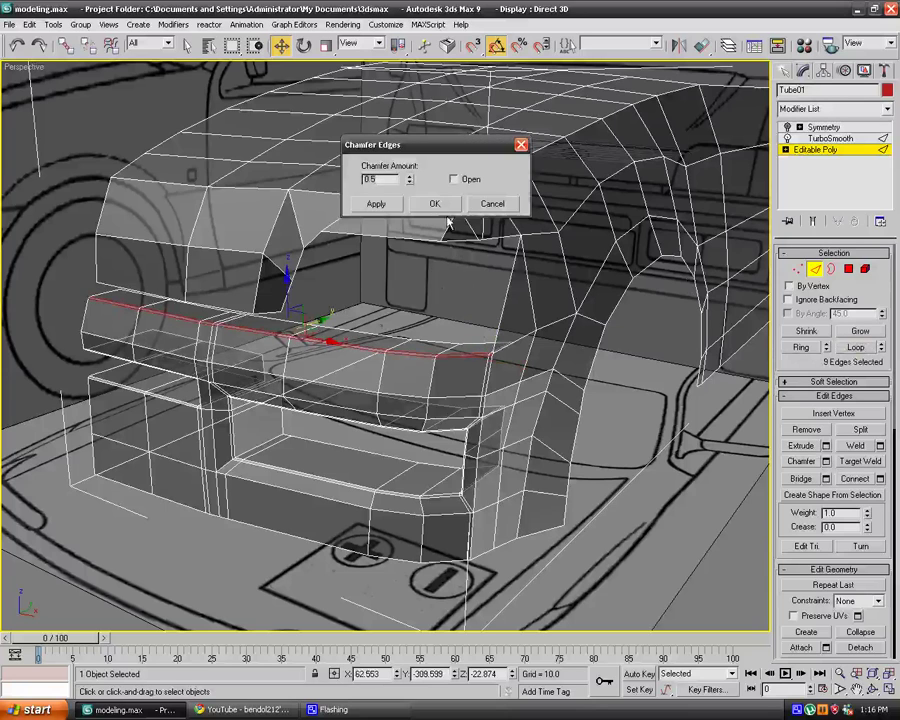
click(434, 203)
click(428, 285)
Weld the chamfer's loose end vertex to the neighbouring fender vertex at the top ledge's outer corner.
scroll(610, 350, up, 3)
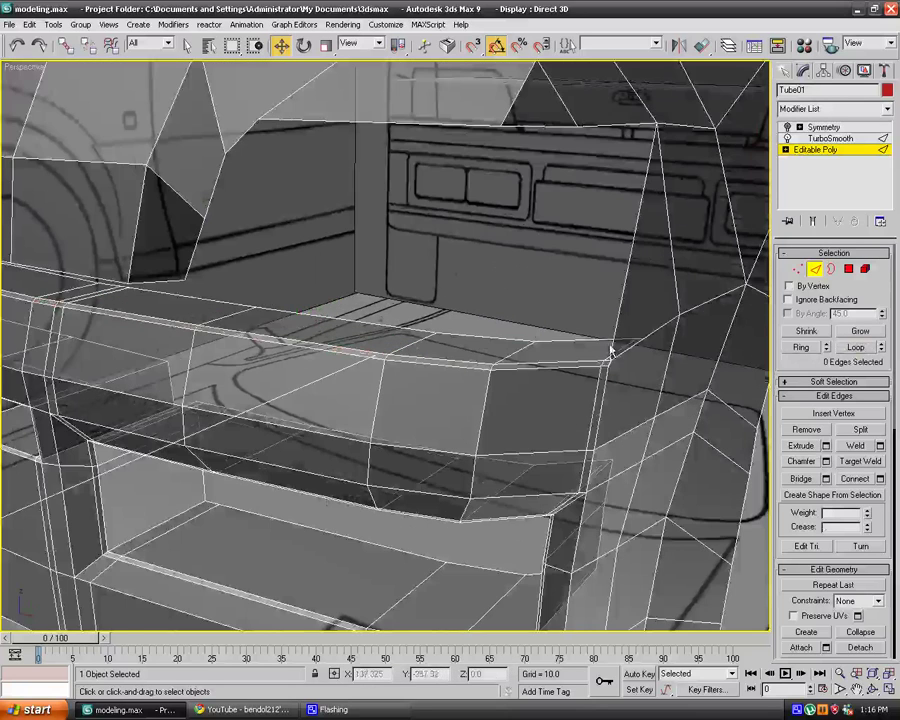
scroll(611, 350, up, 2)
middle_drag(632, 344, 486, 333)
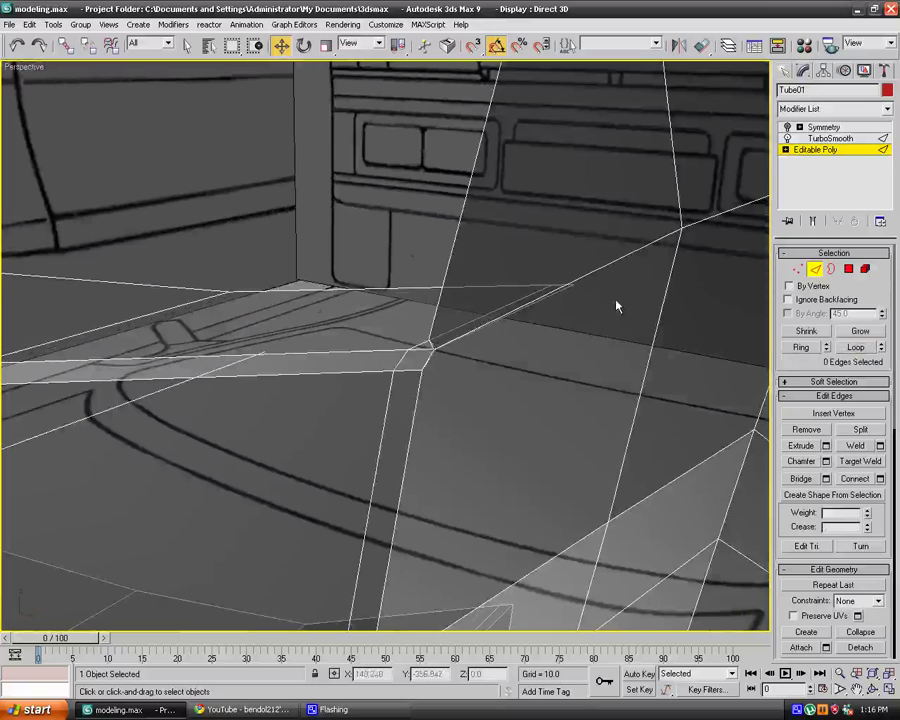
key(1)
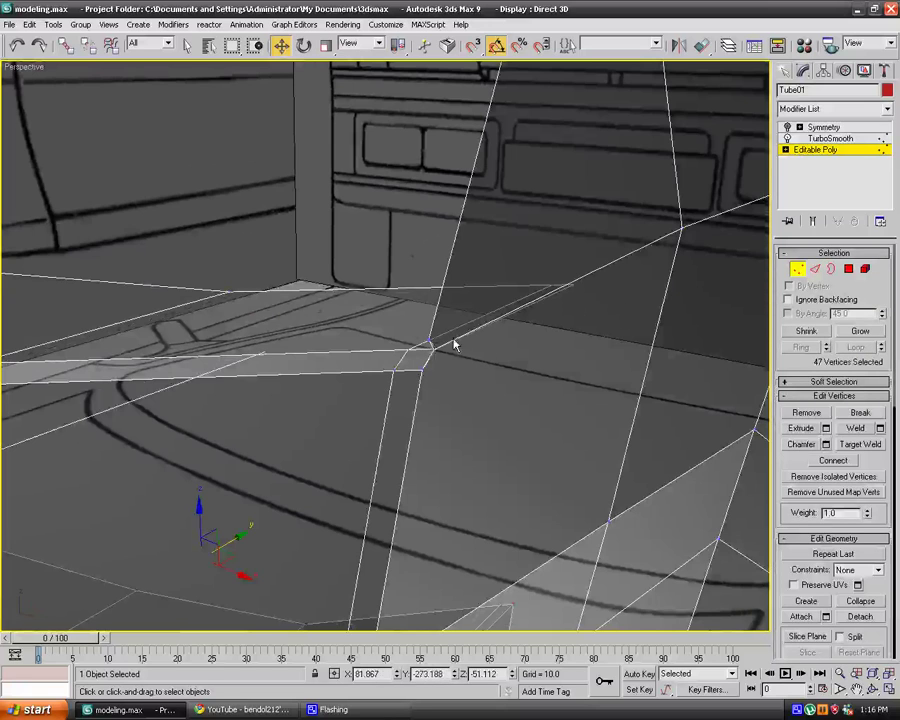
click(430, 344)
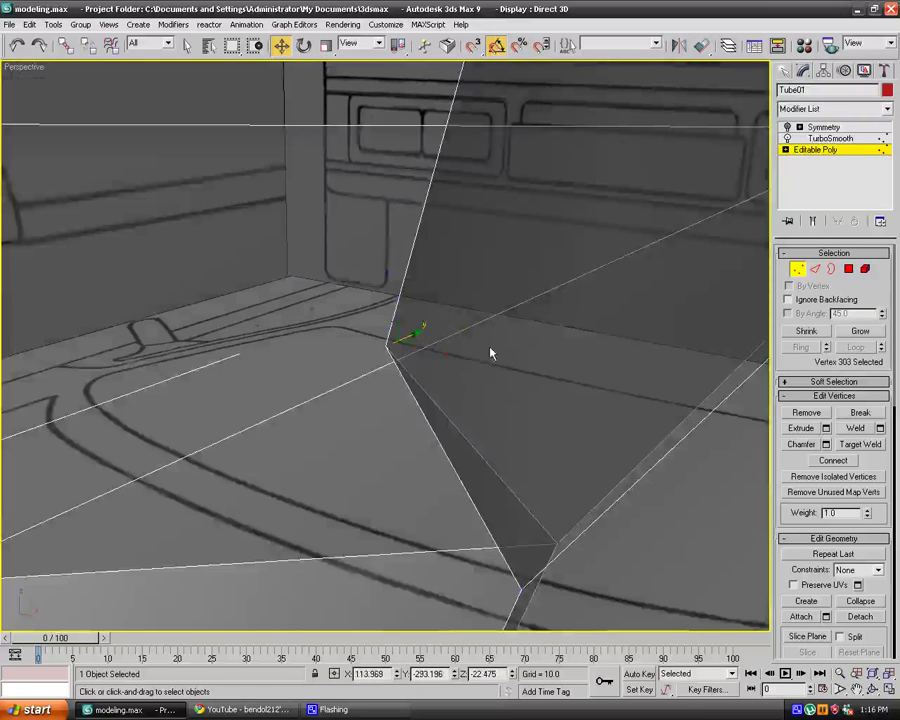
alt+middle_drag(490, 353, 455, 355)
click(420, 369)
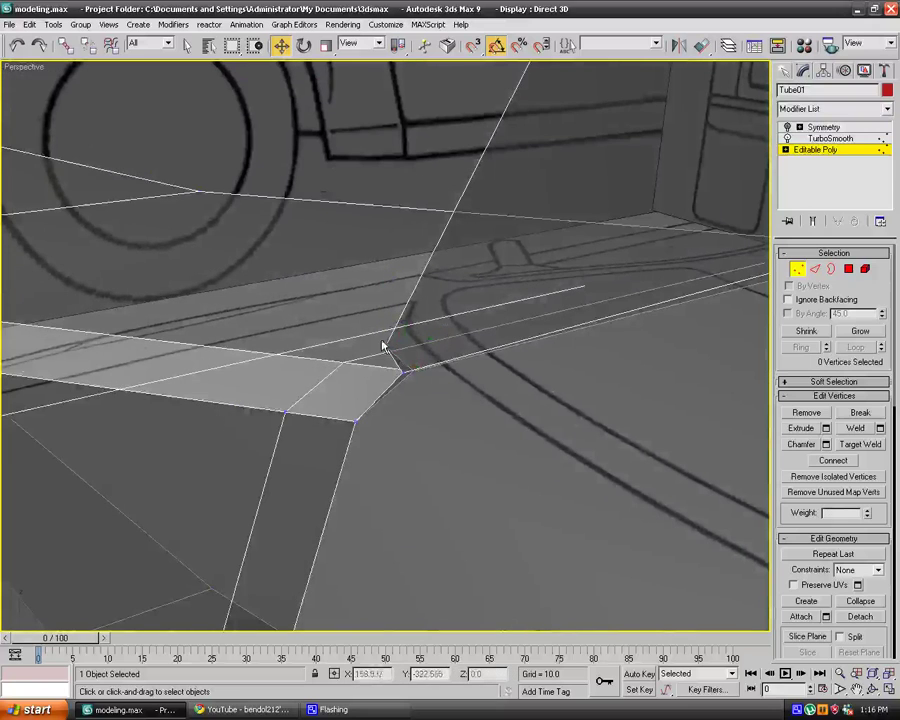
click(384, 346)
ctrl+click(410, 371)
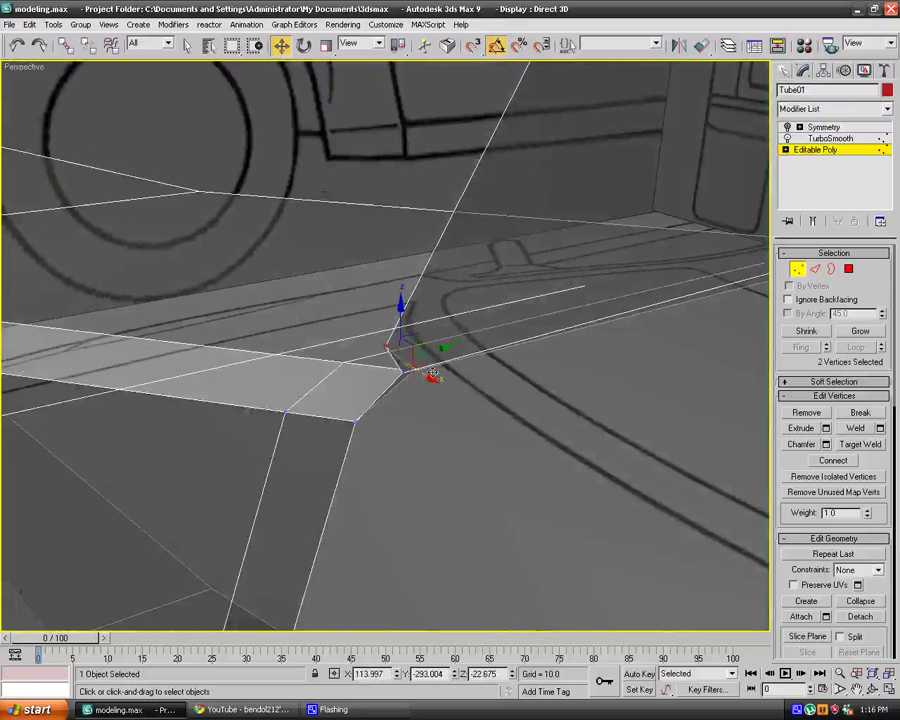
click(855, 428)
click(468, 417)
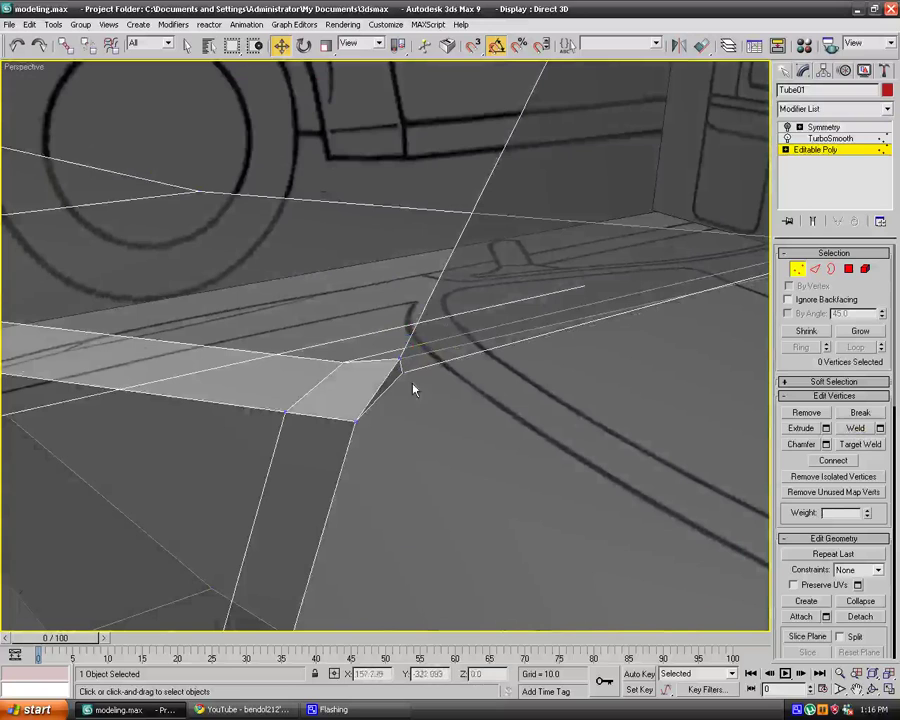
Weld the remaining pair of close vertices at the ledge corner into one.
drag(413, 390, 387, 344)
click(855, 428)
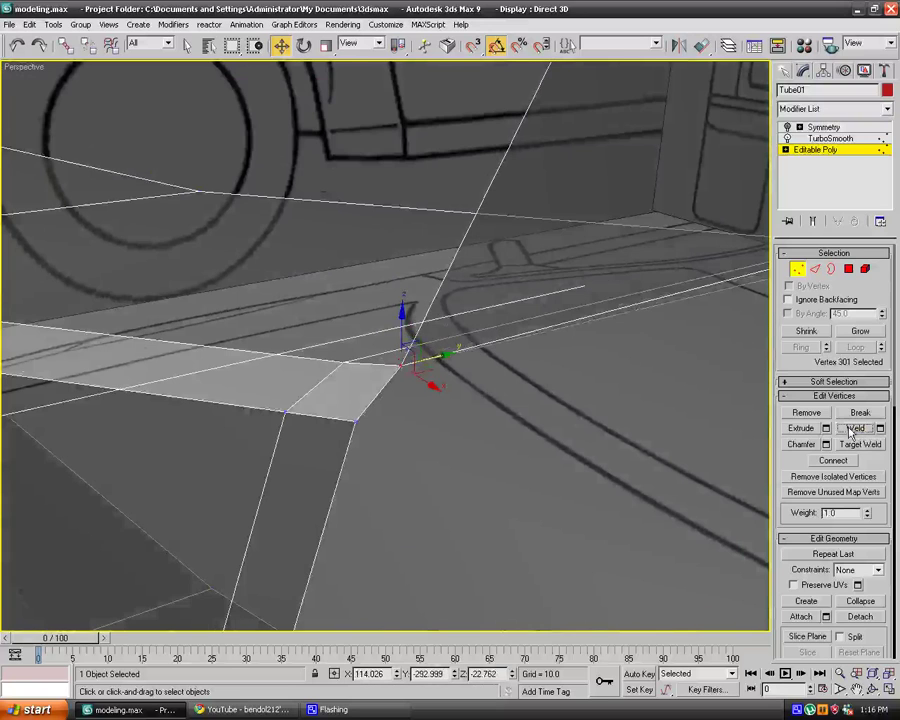
click(478, 424)
Check the welded ledge corner on the smoothed model from another angle.
scroll(478, 424, down, 4)
alt+middle_drag(370, 420, 648, 292)
click(847, 129)
click(577, 272)
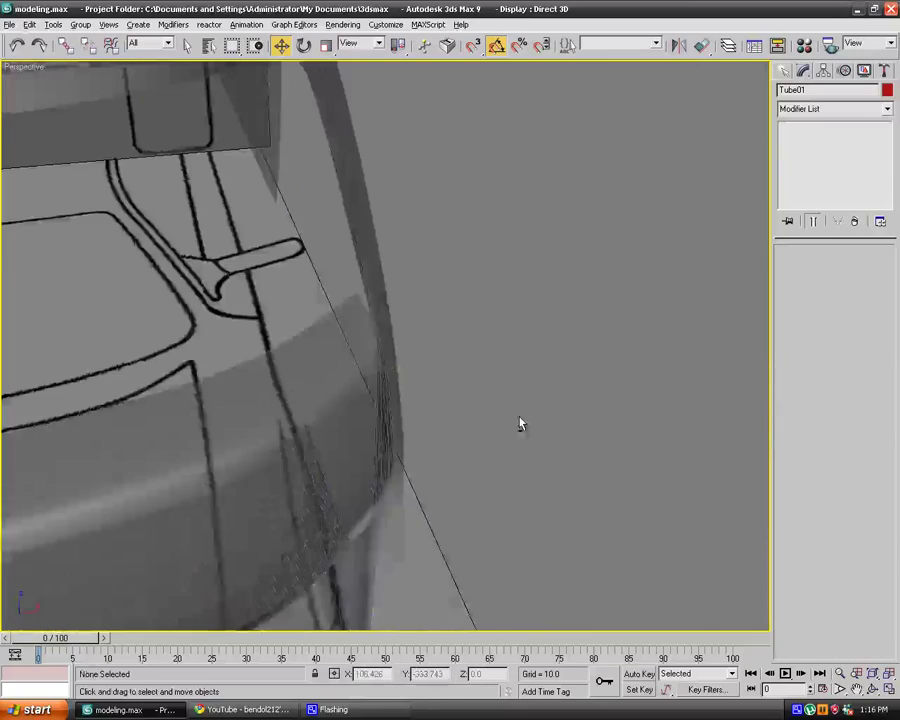
Turn off the see-through display of the truck body mesh.
alt+middle_drag(520, 424, 416, 392)
scroll(408, 390, down, 2)
scroll(406, 390, down, 1)
alt+middle_drag(271, 358, 338, 393)
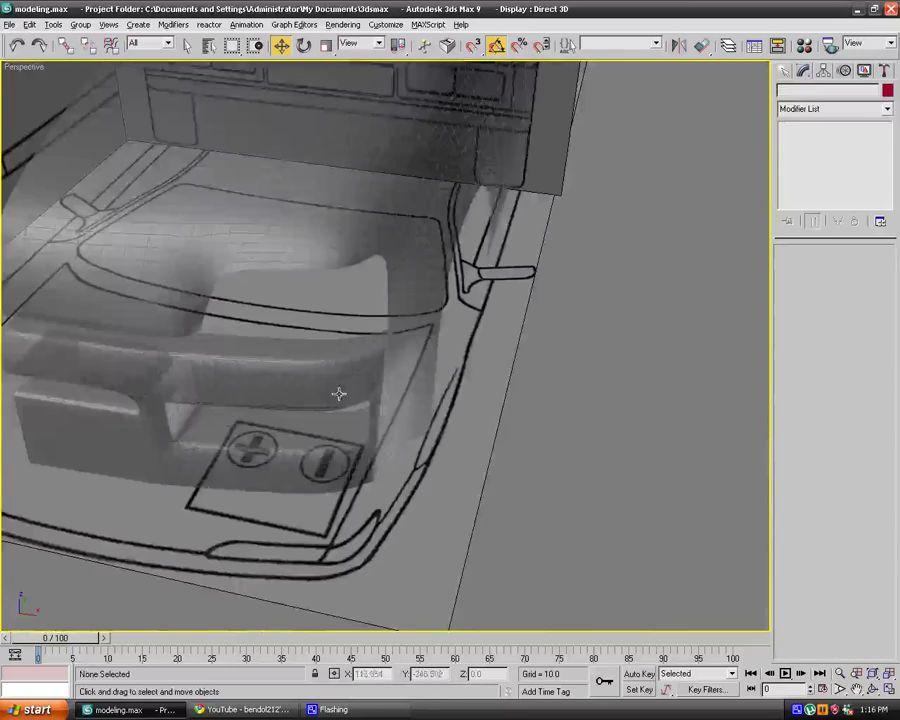
click(338, 393)
key(alt+x)
click(603, 440)
Connect the ring of horizontal edges on the bumper's upper bar, just inboard of the vertical post, with 1 segment and slide -53.
alt+middle_drag(603, 440, 400, 397)
click(399, 397)
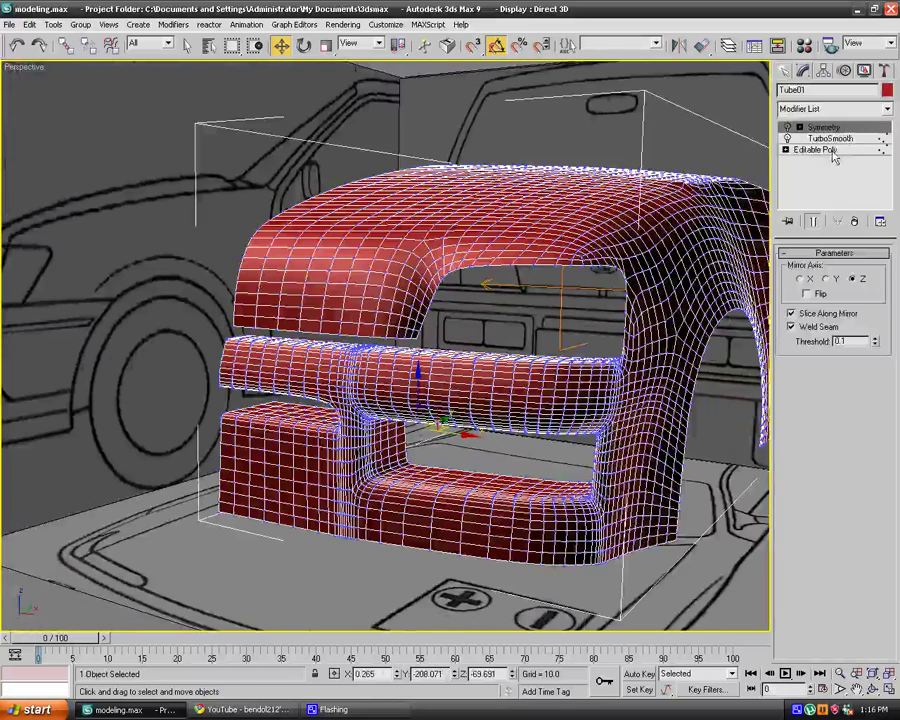
click(818, 150)
key(1)
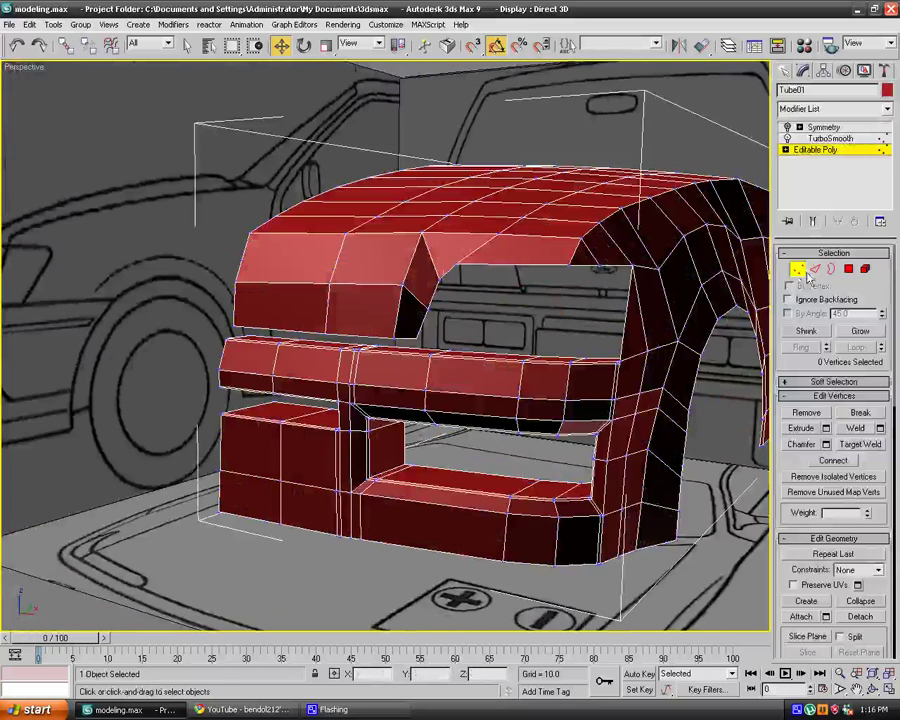
key(2)
click(310, 396)
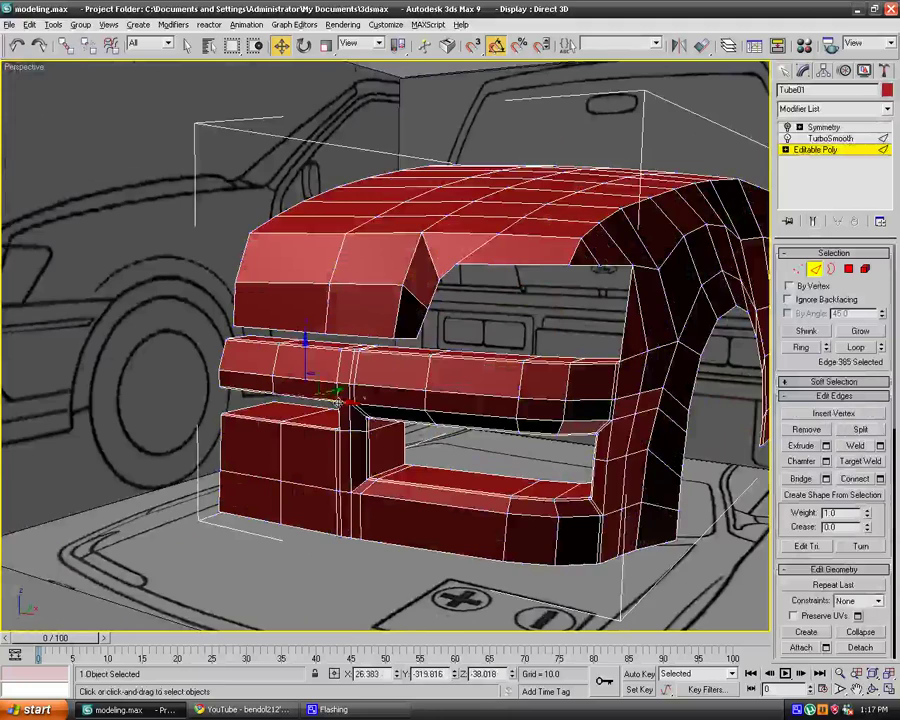
alt+middle_drag(336, 400, 441, 403)
click(801, 347)
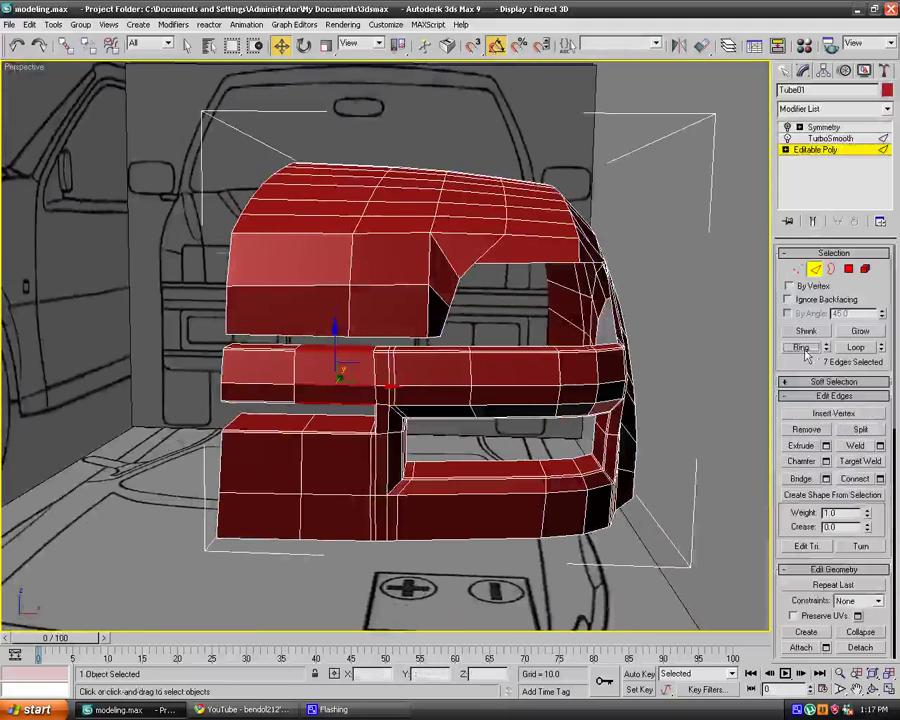
click(879, 478)
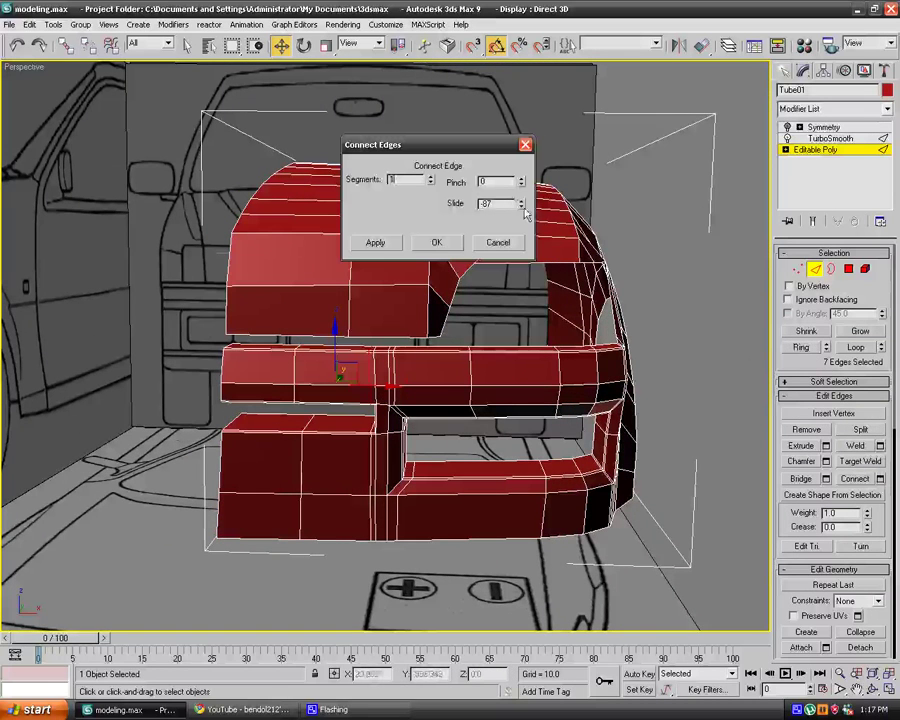
drag(525, 213, 514, 161)
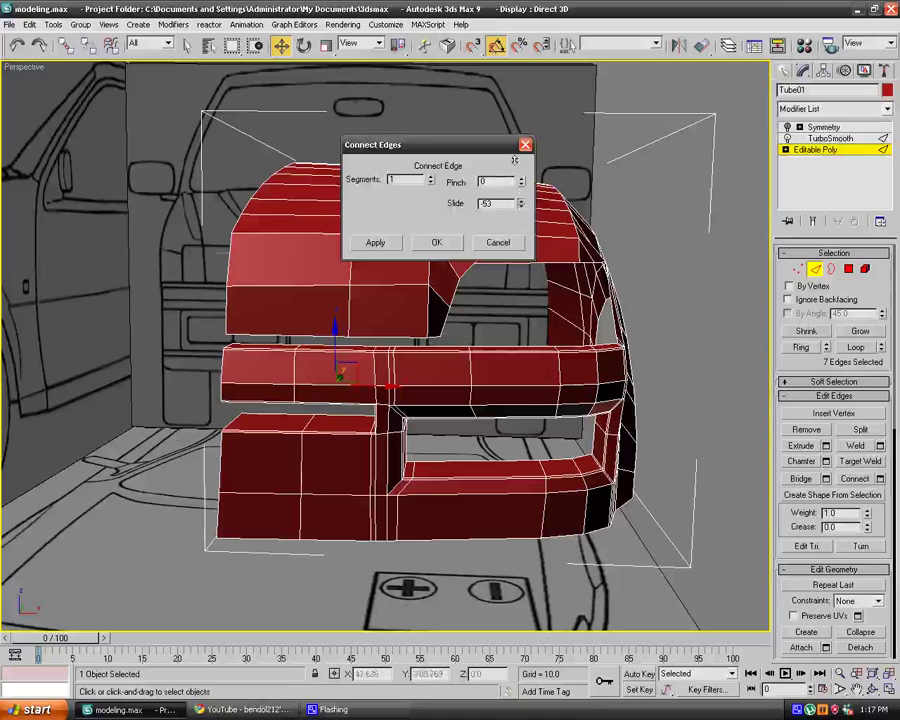
click(440, 242)
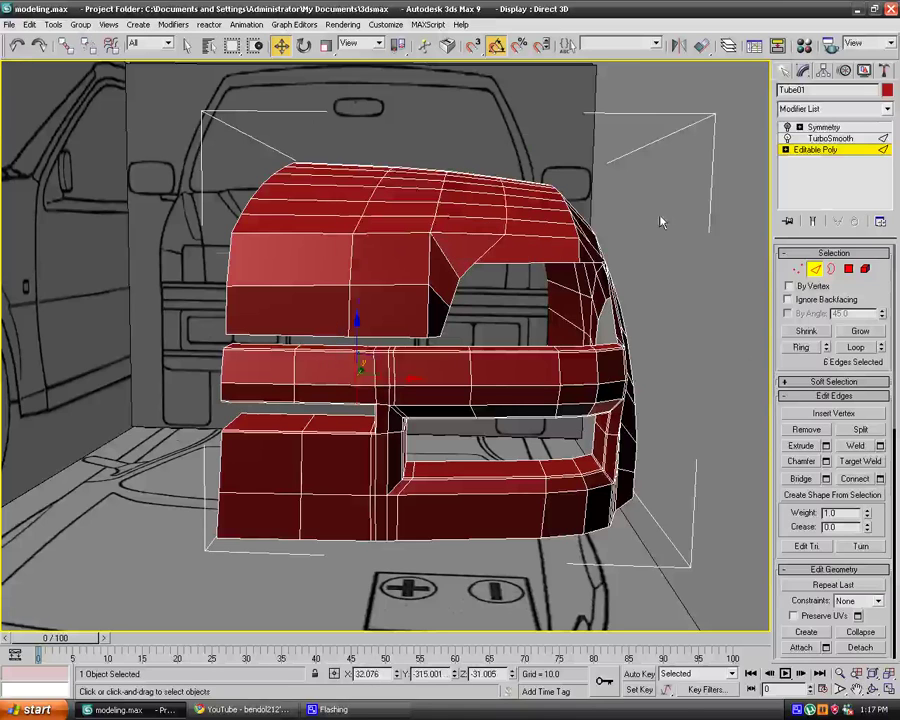
Check the smoothed bumper in perspective and against the blueprint in the front view.
click(828, 128)
click(670, 302)
alt+middle_drag(633, 349, 640, 328)
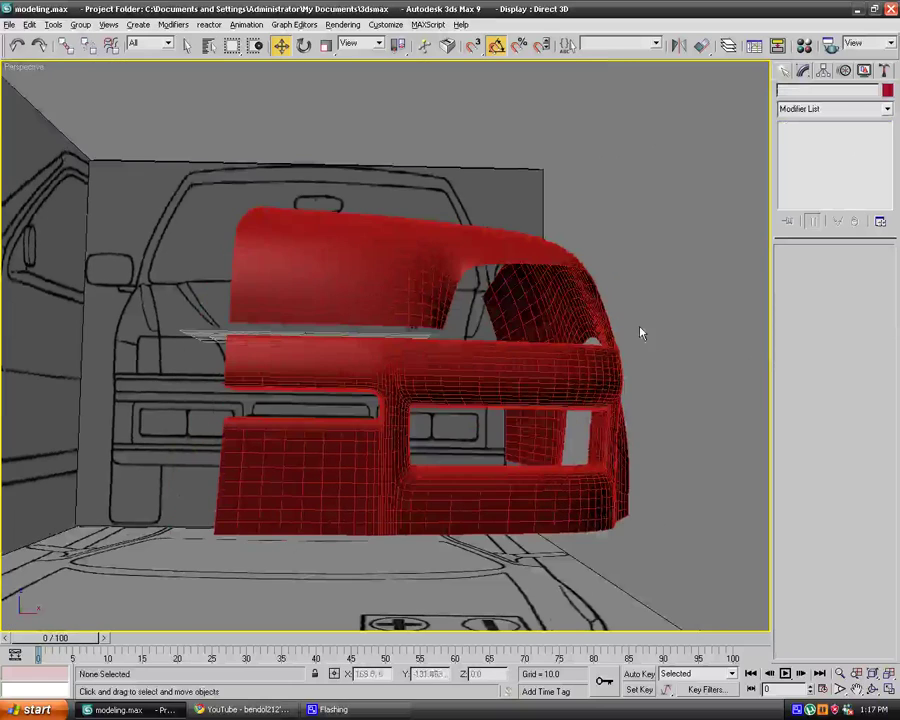
key(f)
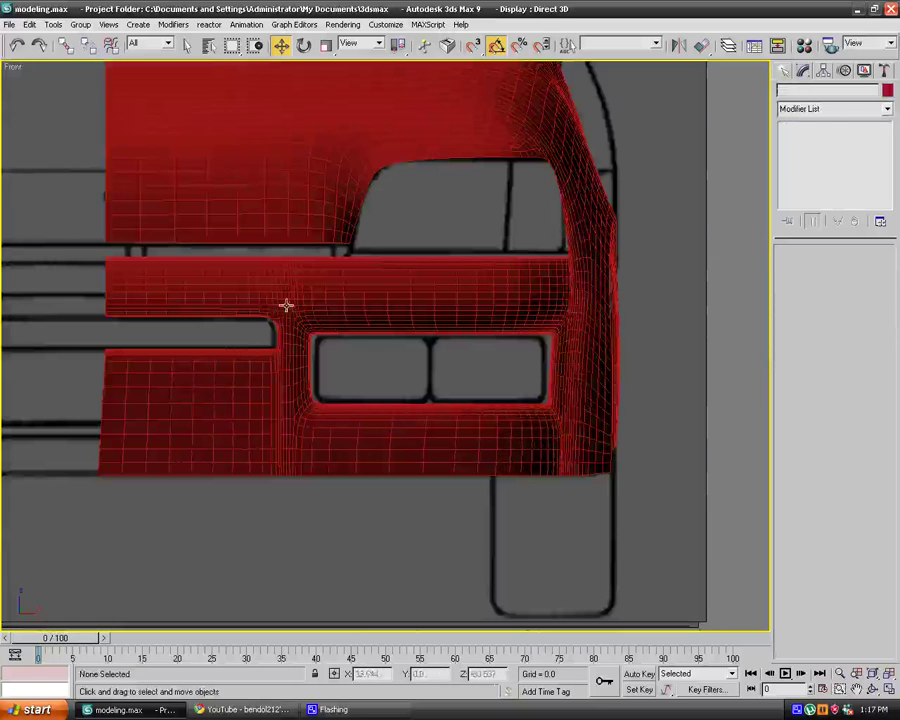
click(286, 304)
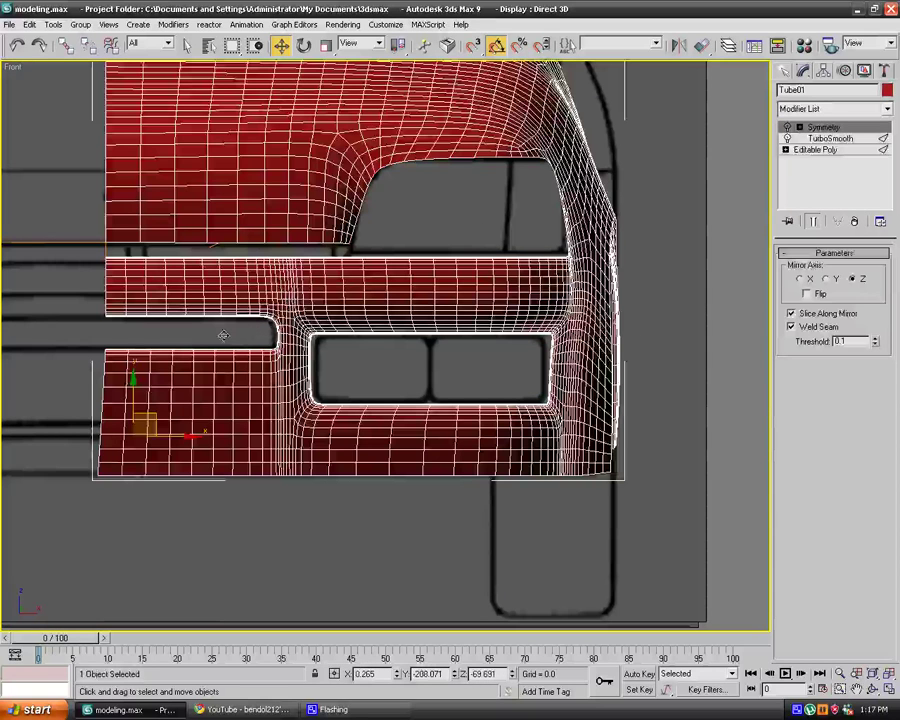
click(74, 330)
click(312, 300)
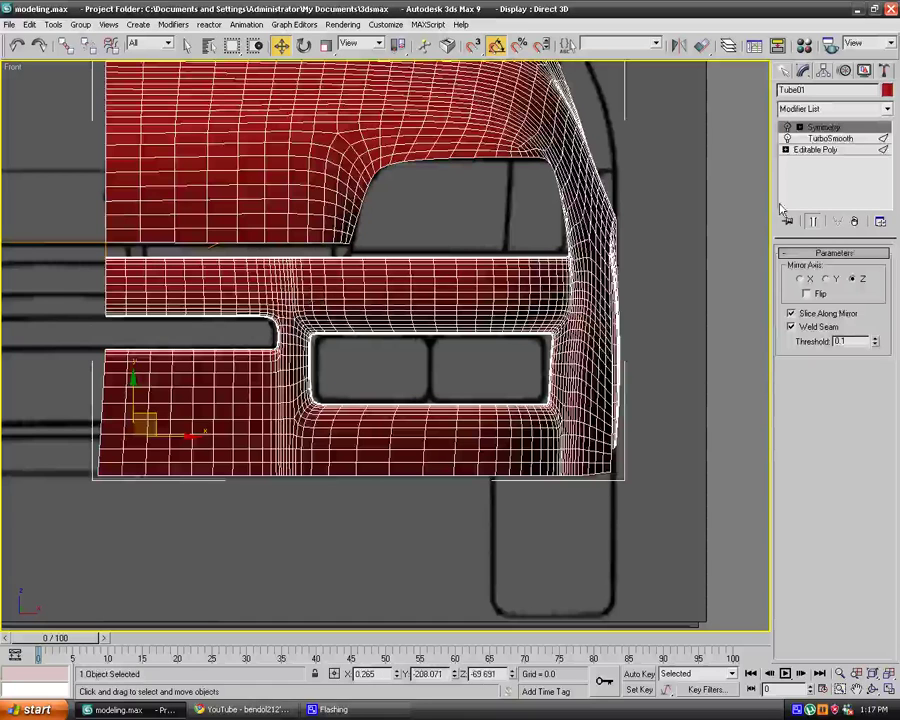
Shift the base-mesh vertices at the upper outer corner of the bumper's light opening slightly inward to match the blueprint.
click(815, 149)
key(2)
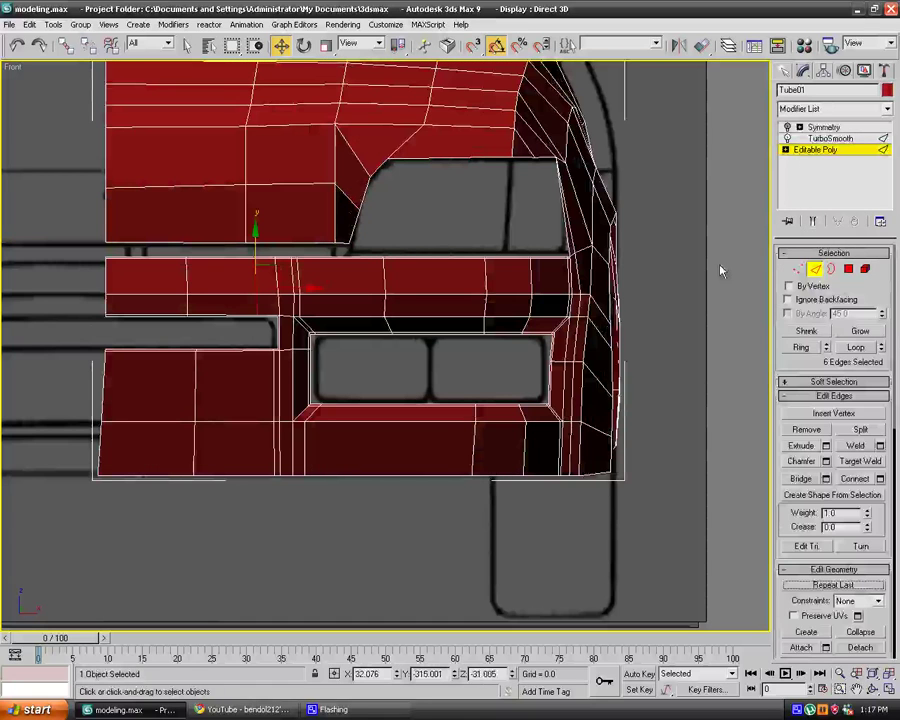
click(798, 269)
scroll(570, 331, up, 2)
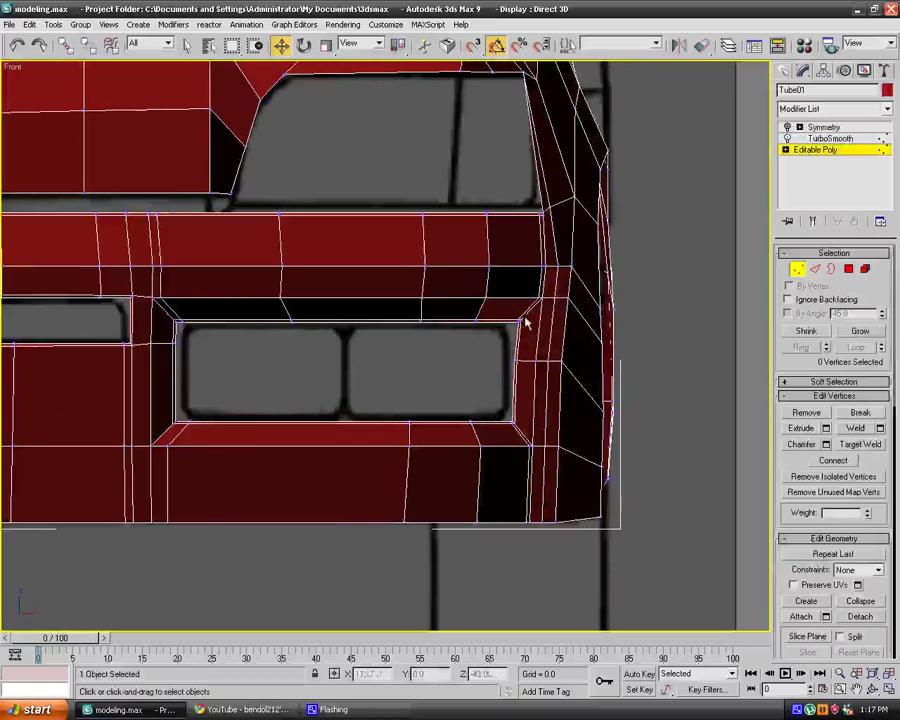
drag(510, 318, 536, 326)
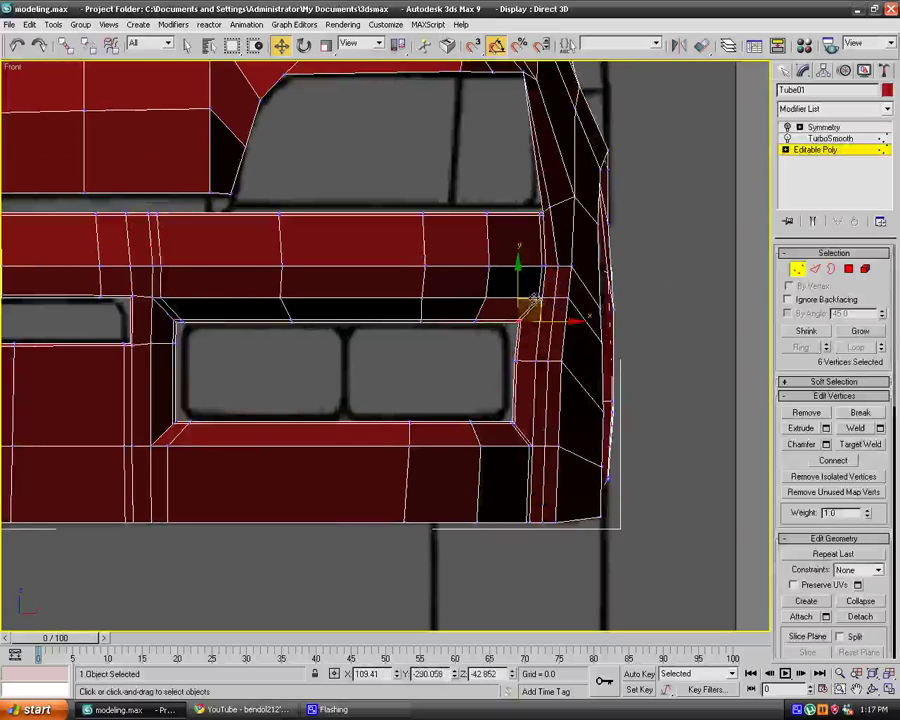
click(606, 356)
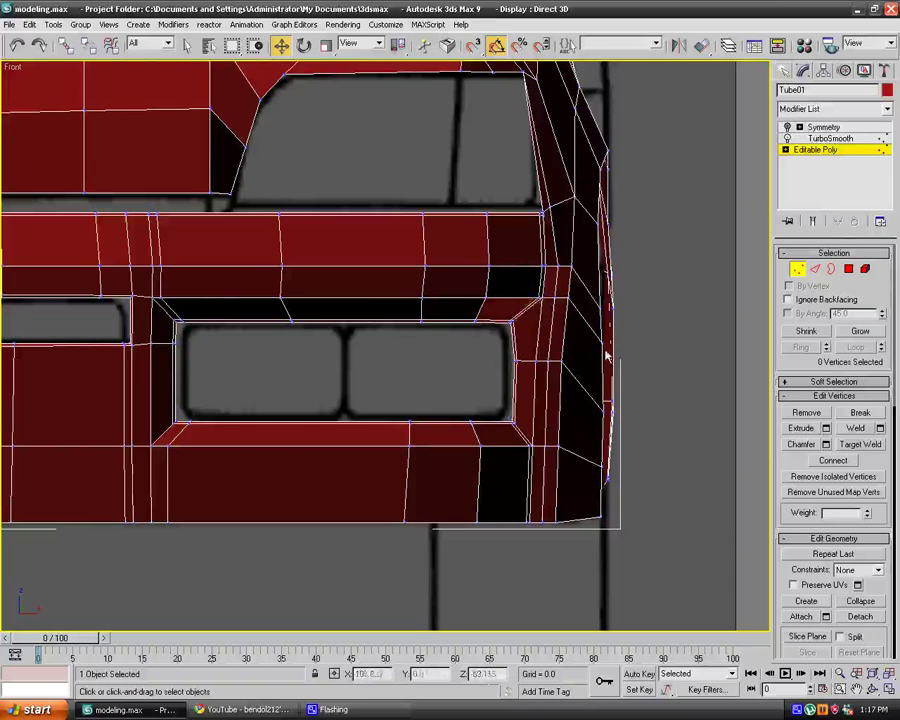
Inspect the smoothed light opening against the front blueprint and the whole body in perspective.
click(824, 127)
click(695, 328)
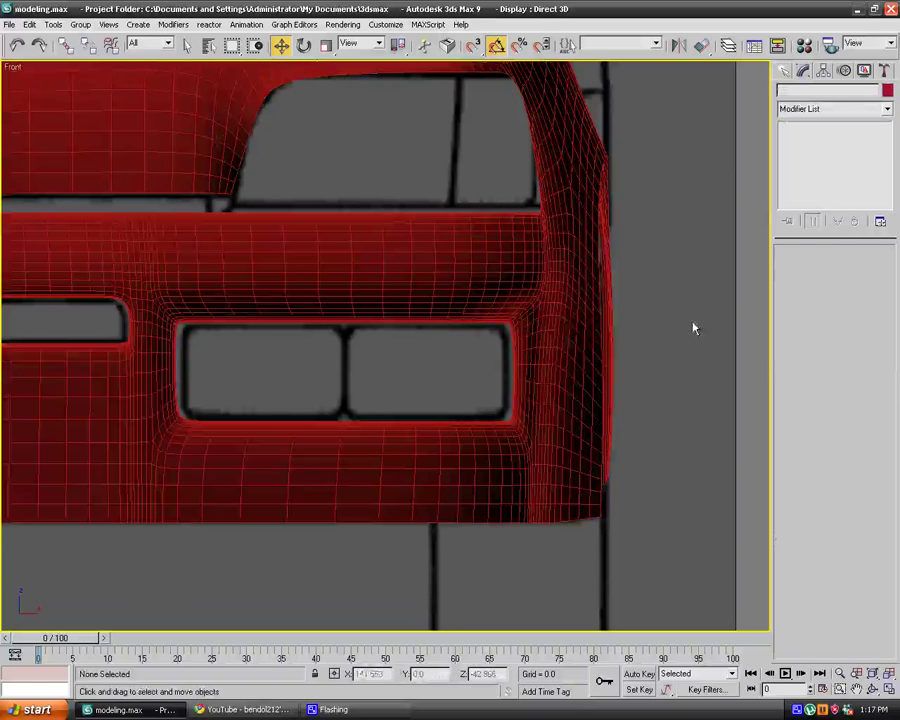
scroll(464, 204, up, 3)
middle_drag(460, 192, 477, 221)
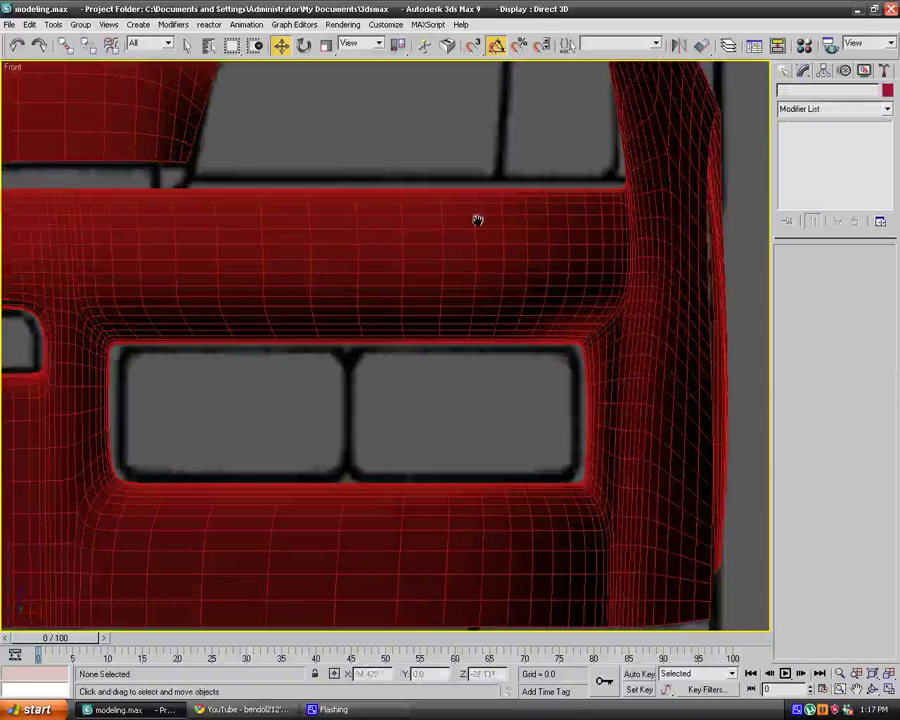
key(p)
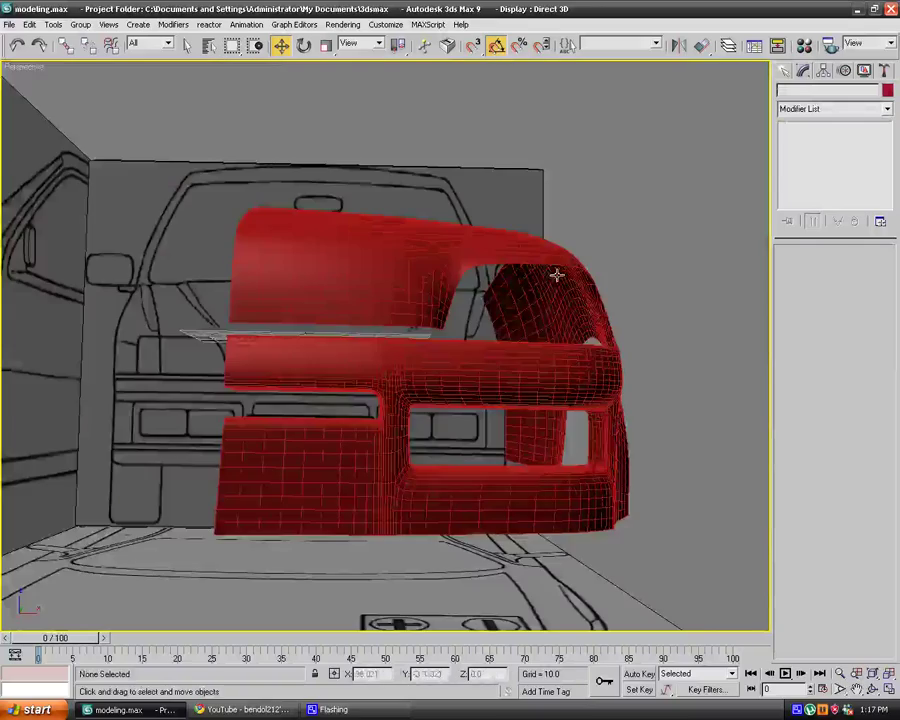
alt+middle_drag(556, 275, 526, 412)
scroll(591, 300, down, 3)
Switch the base mesh to edge editing and select the edge loop along the bumper's bottom rim.
click(458, 412)
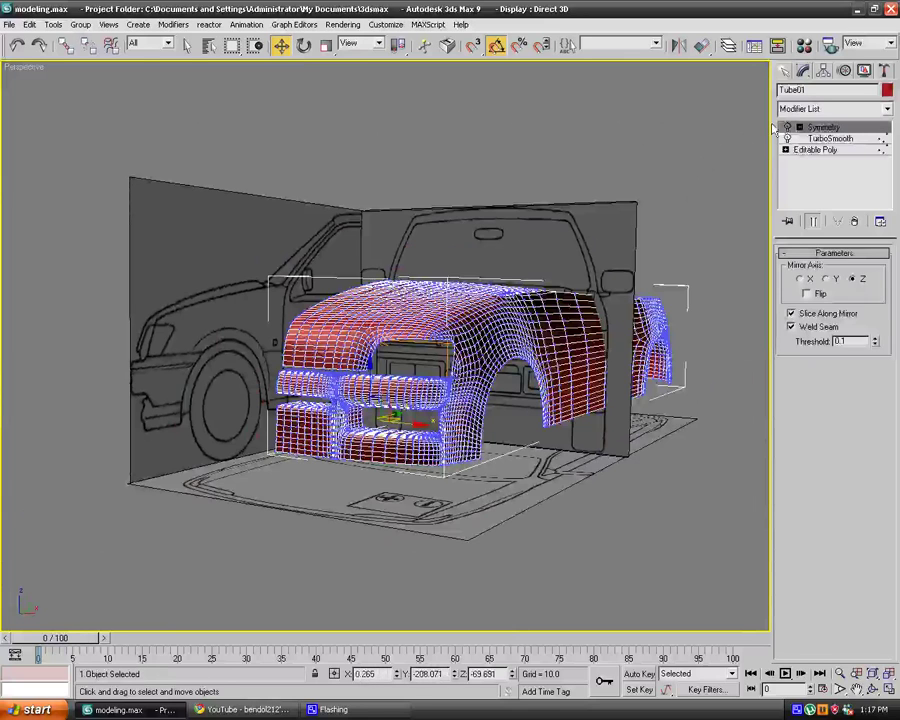
click(822, 150)
click(821, 256)
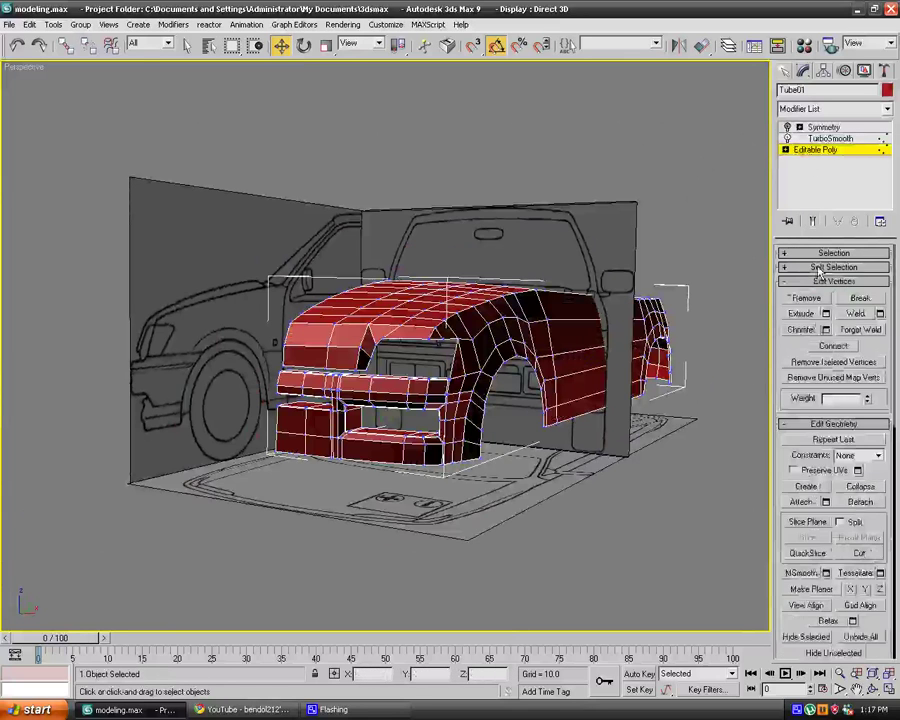
click(819, 267)
click(818, 254)
click(816, 269)
click(437, 464)
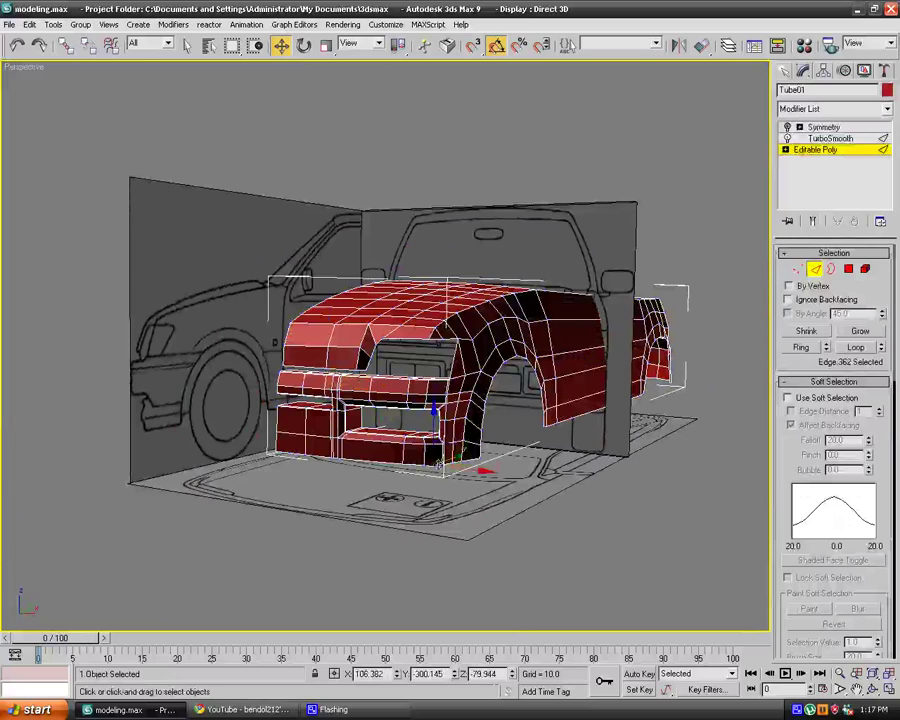
click(856, 347)
middle_drag(529, 460, 547, 436)
scroll(547, 436, up, 3)
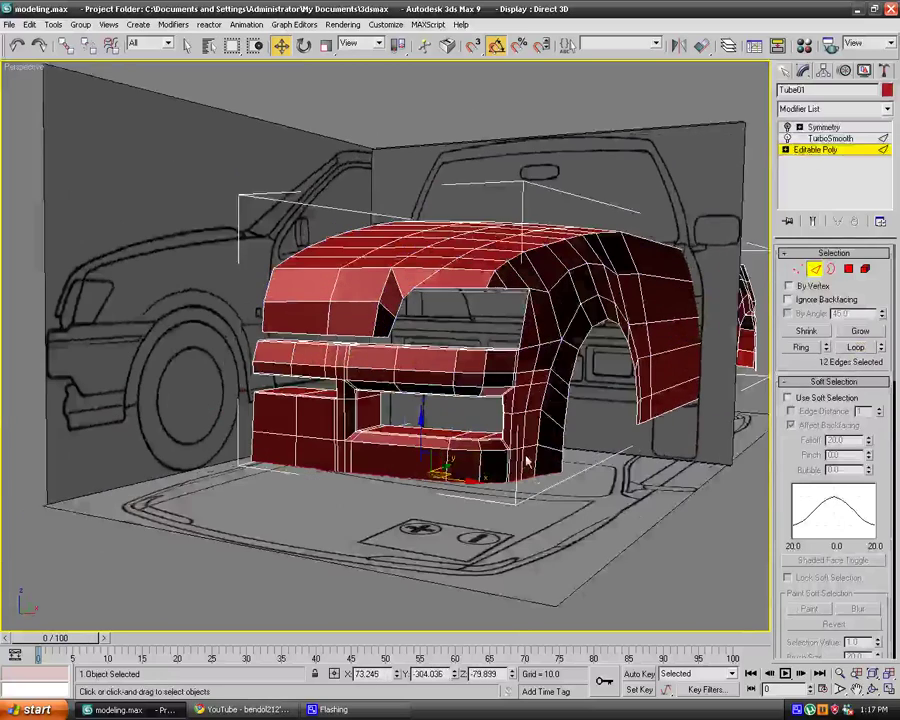
scroll(474, 418, up, 5)
middle_drag(472, 415, 474, 393)
Connect the ring of vertical edges along the bumper's lower band with 1 segment and slide 0.
click(553, 455)
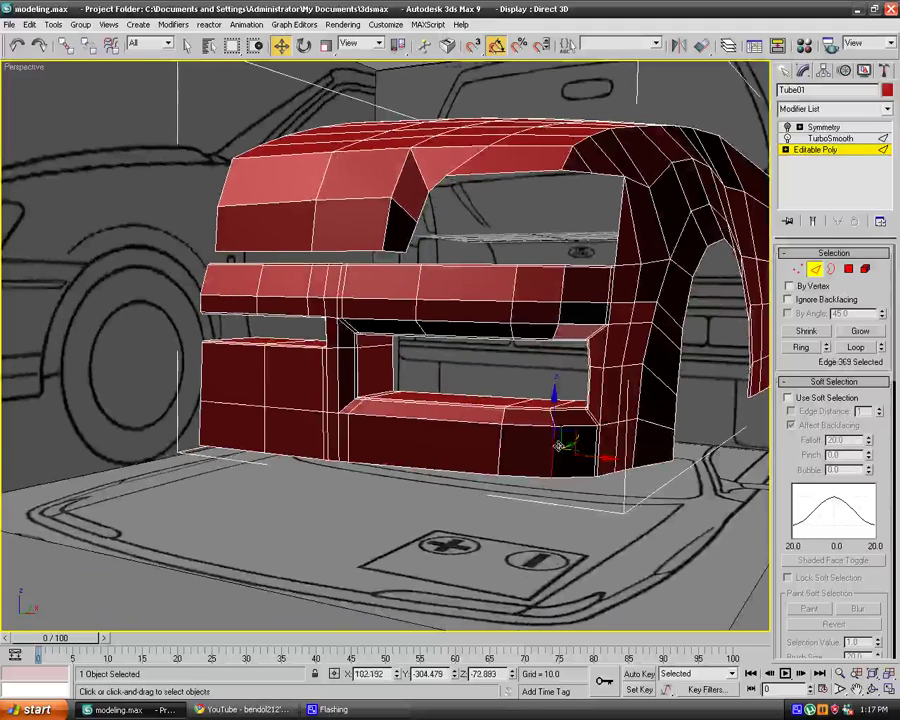
click(797, 350)
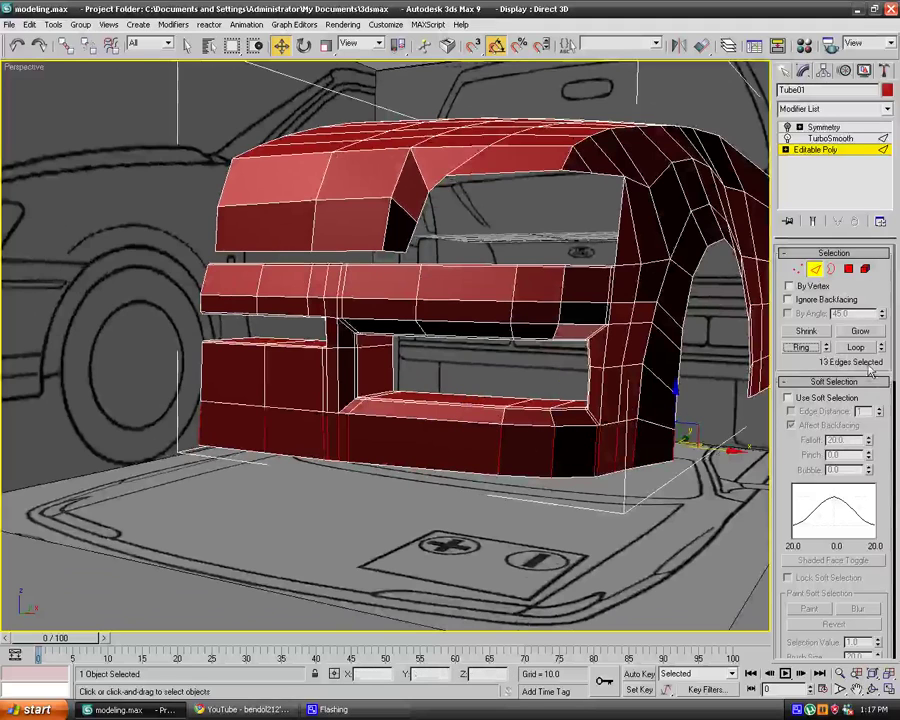
scroll(870, 370, down, 3)
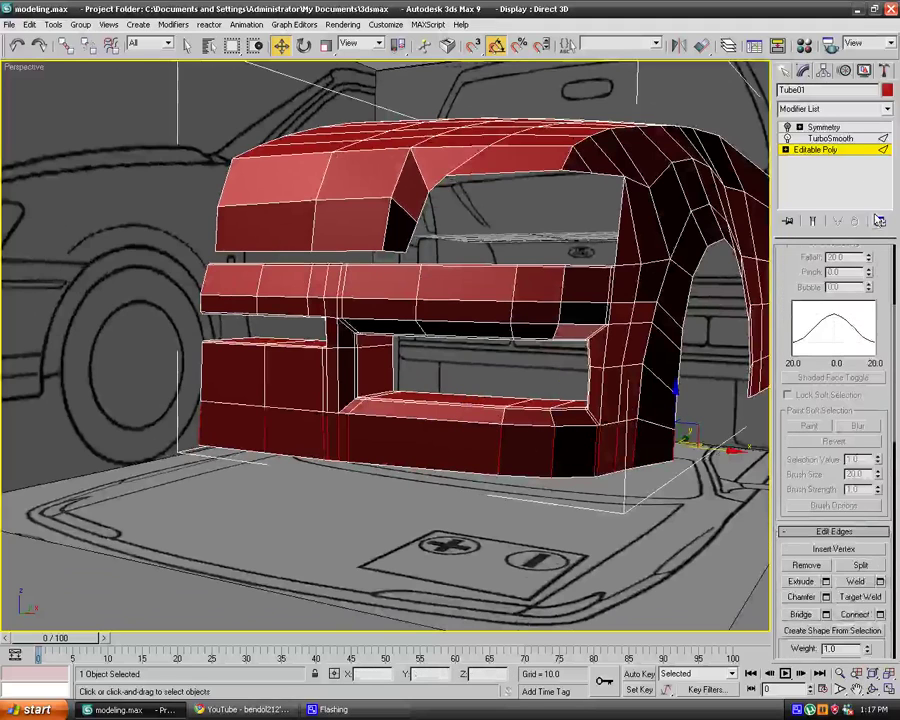
click(880, 614)
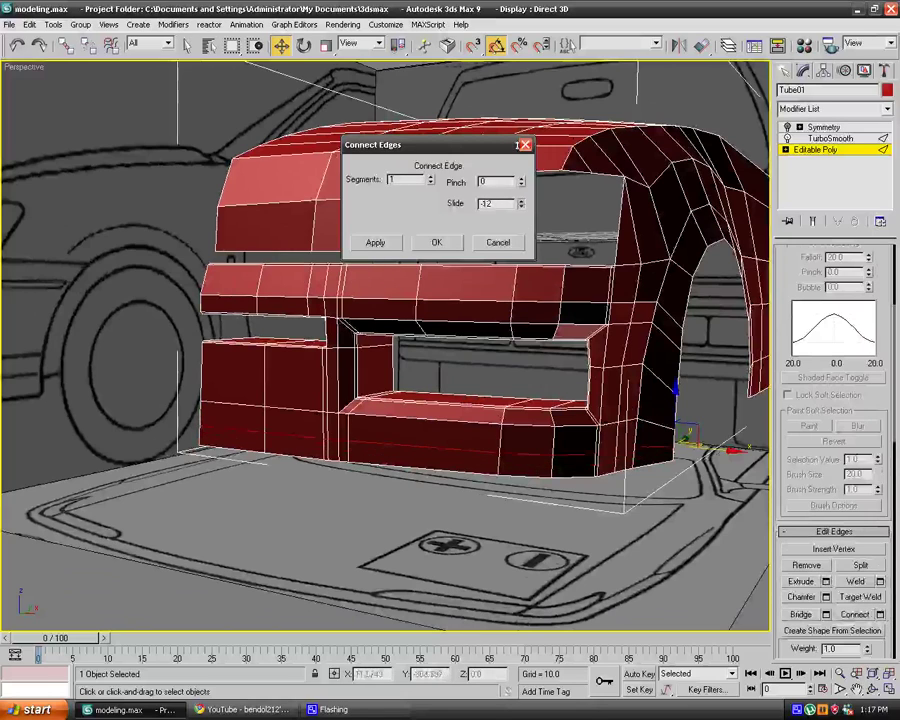
drag(518, 145, 518, 130)
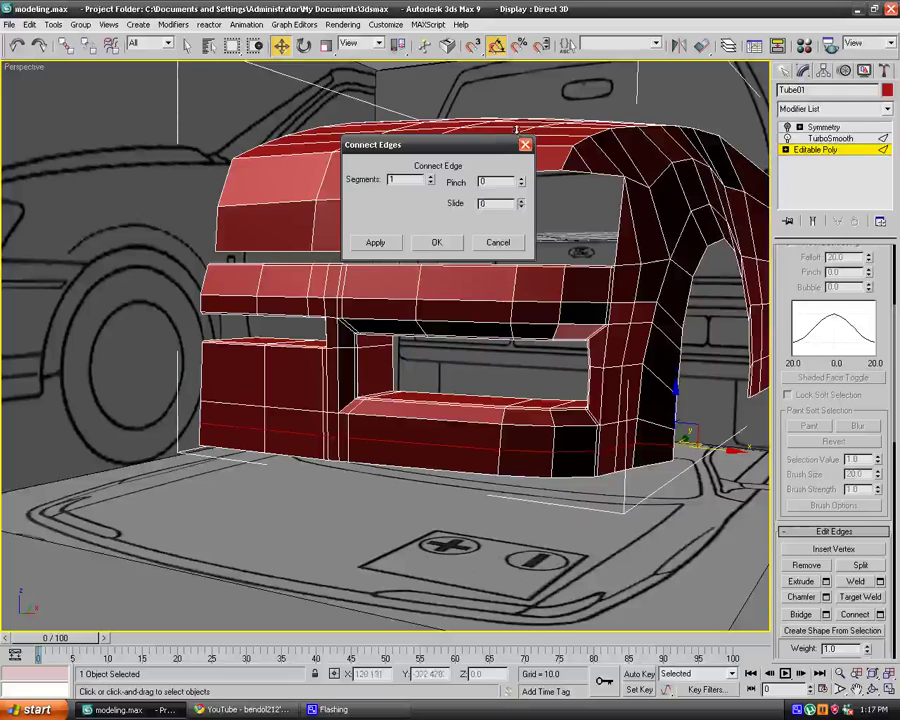
click(436, 243)
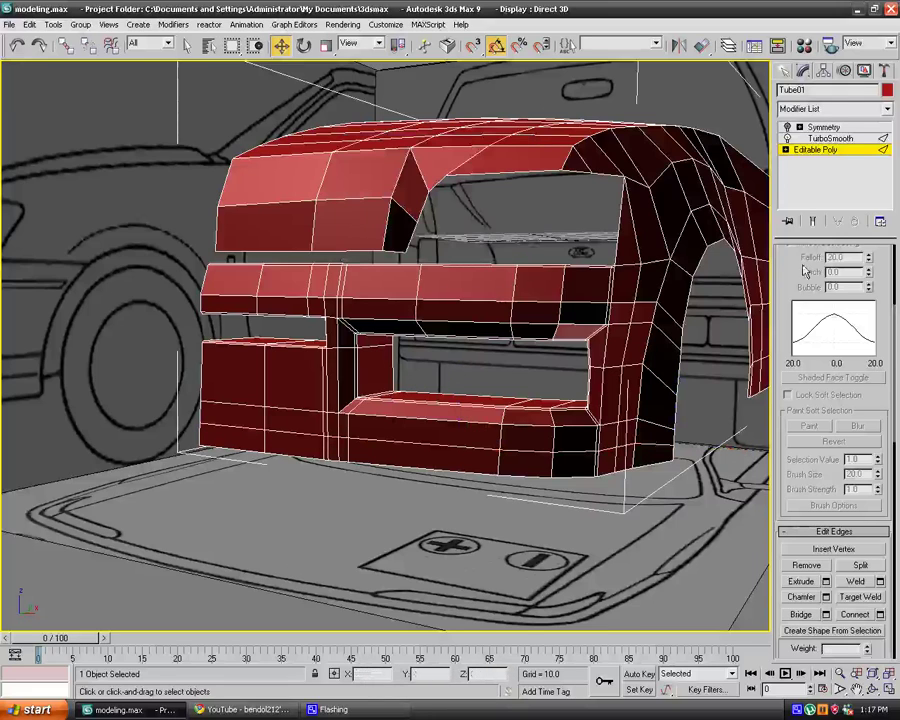
Connect the ring of short vertical edges beneath the new loop with 1 segment and slide 0, adding another loop near the bottom rim.
key(1)
key(2)
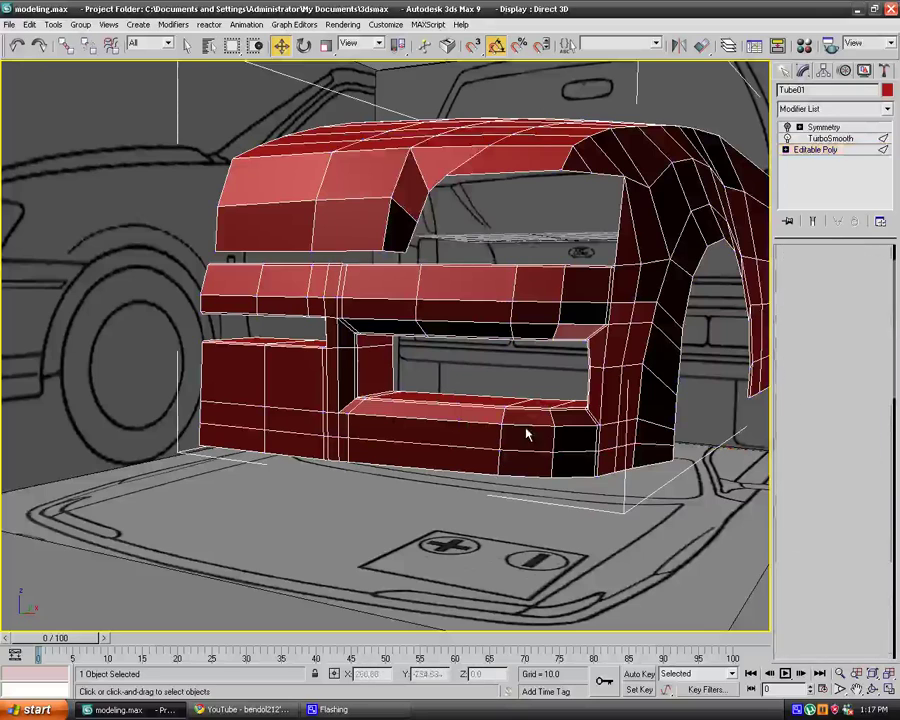
click(499, 461)
click(803, 298)
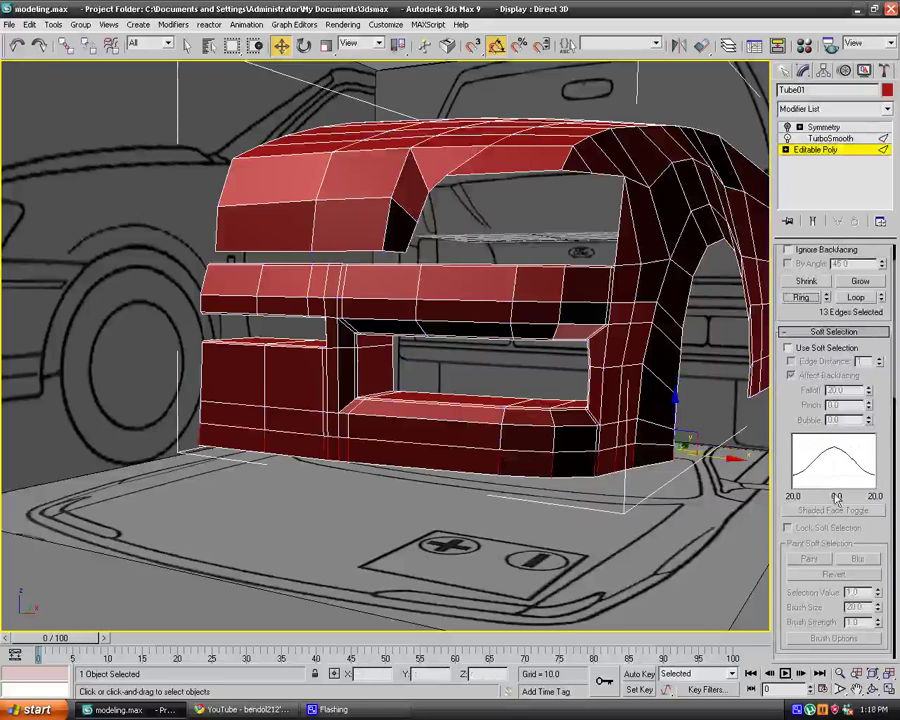
click(860, 333)
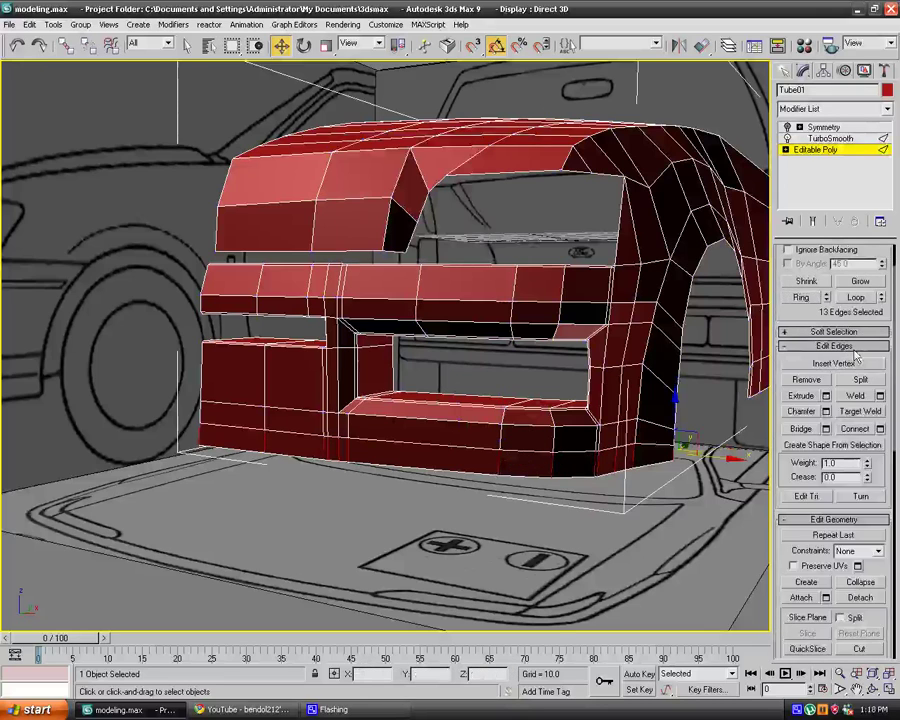
click(880, 430)
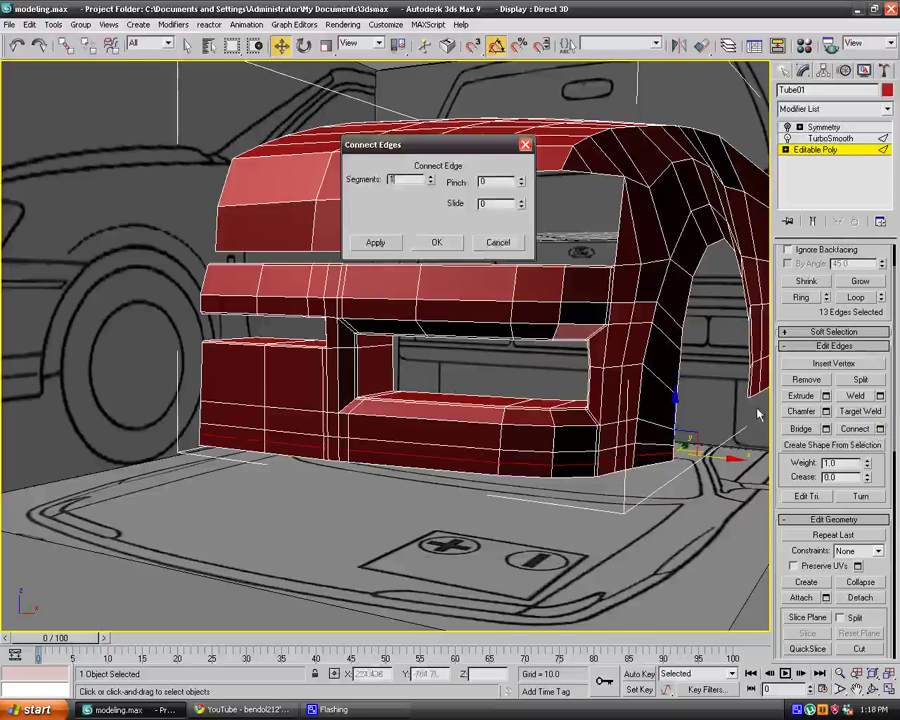
click(456, 245)
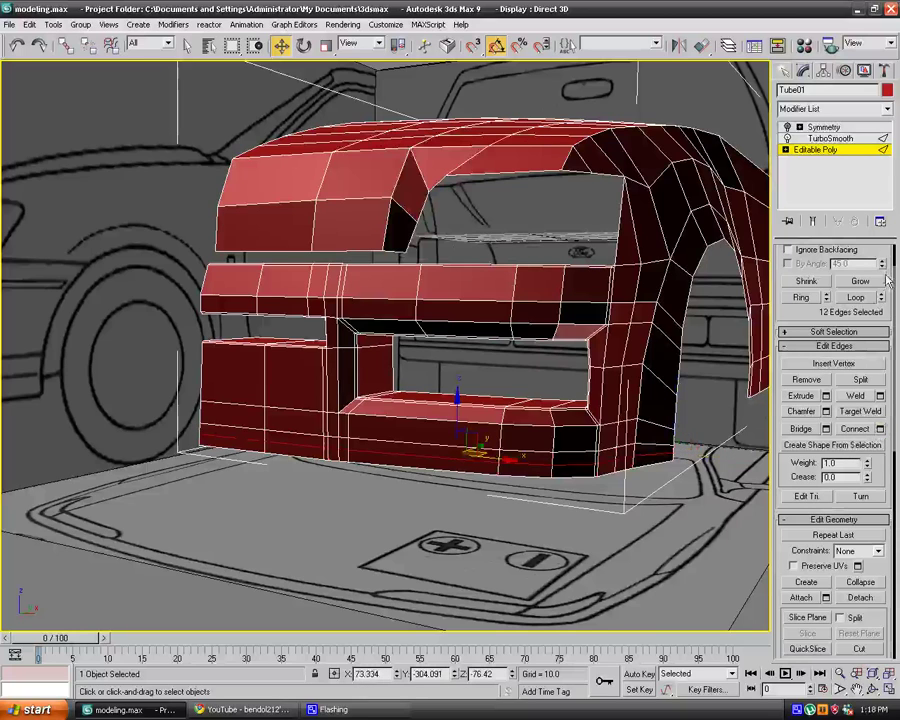
Select the bumper's bottom polygon band without its two wheel-arch end polygons, and set Extrude to Local Normal with height 7.9.
drag(886, 280, 845, 335)
click(849, 270)
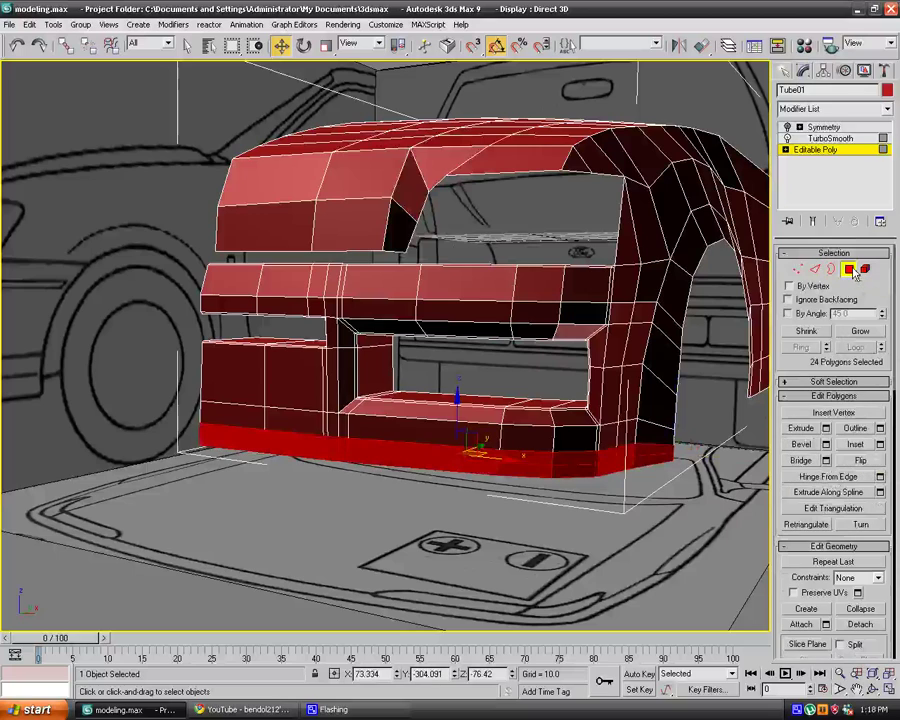
click(827, 428)
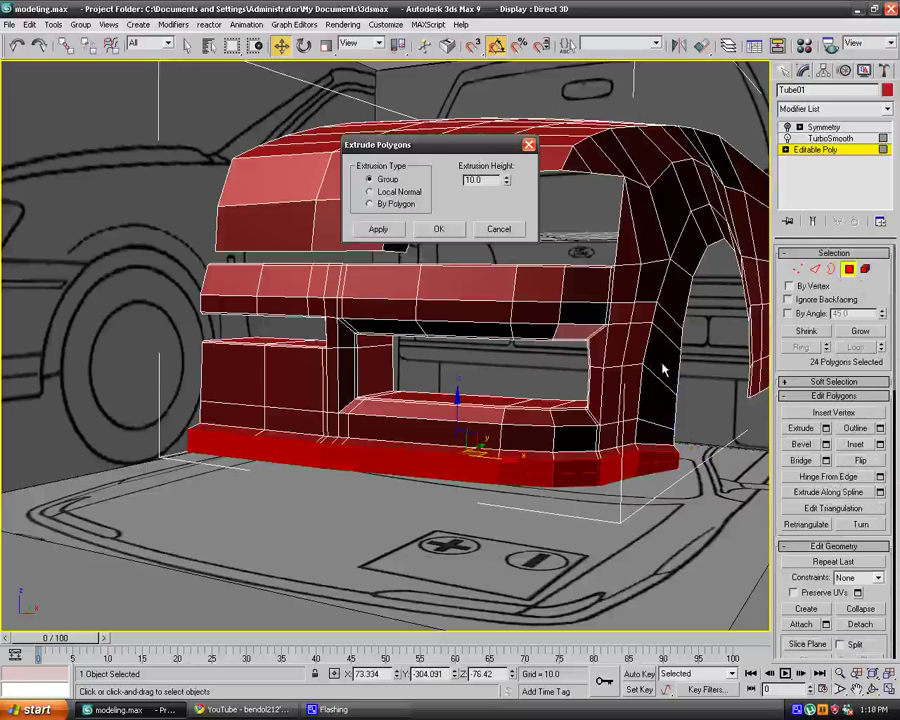
click(370, 191)
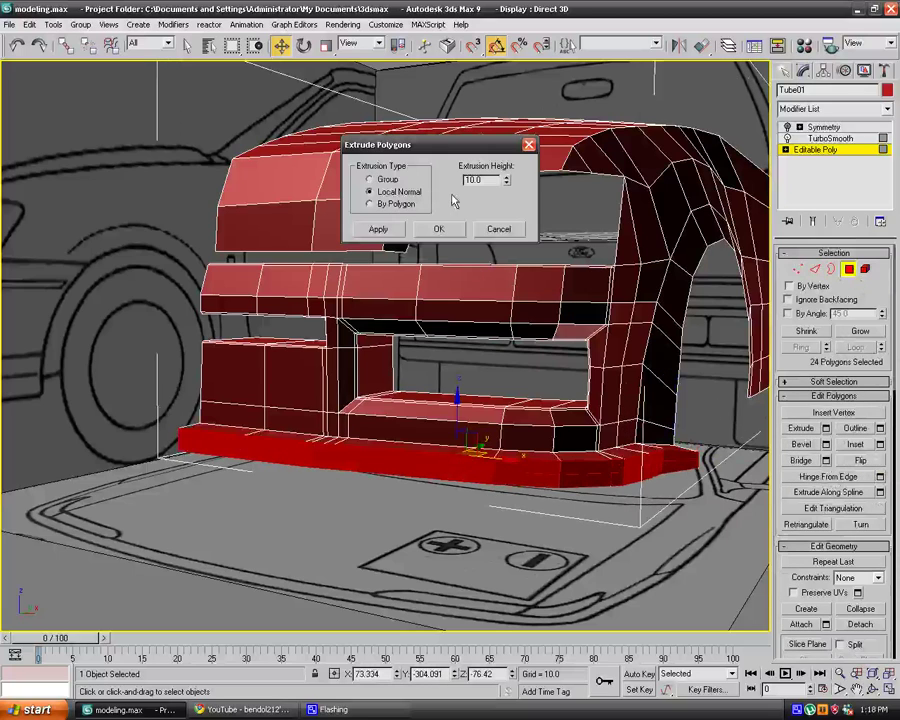
drag(506, 184, 508, 198)
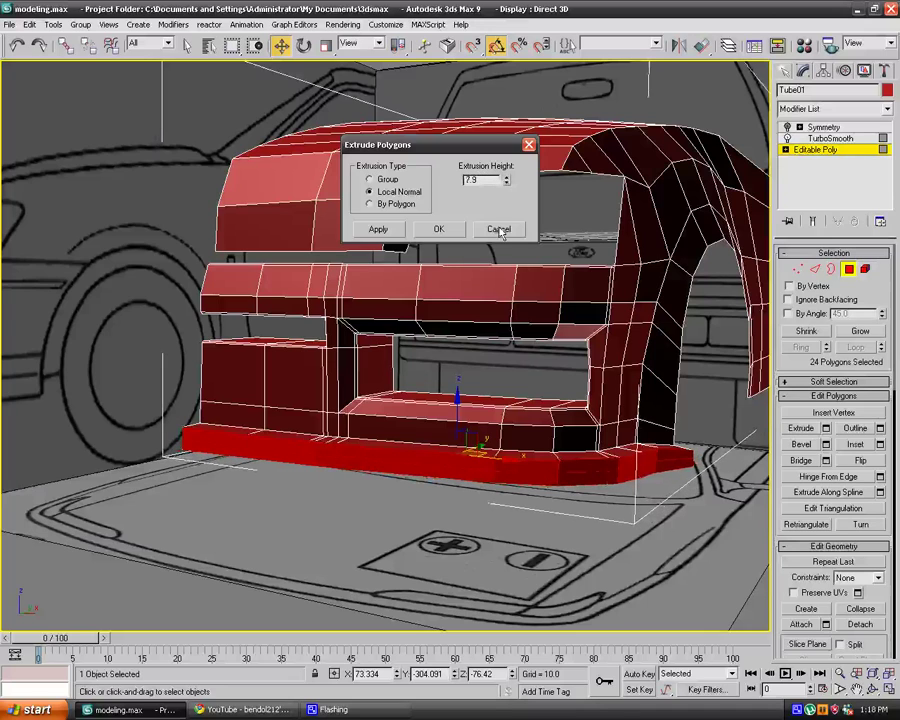
click(499, 229)
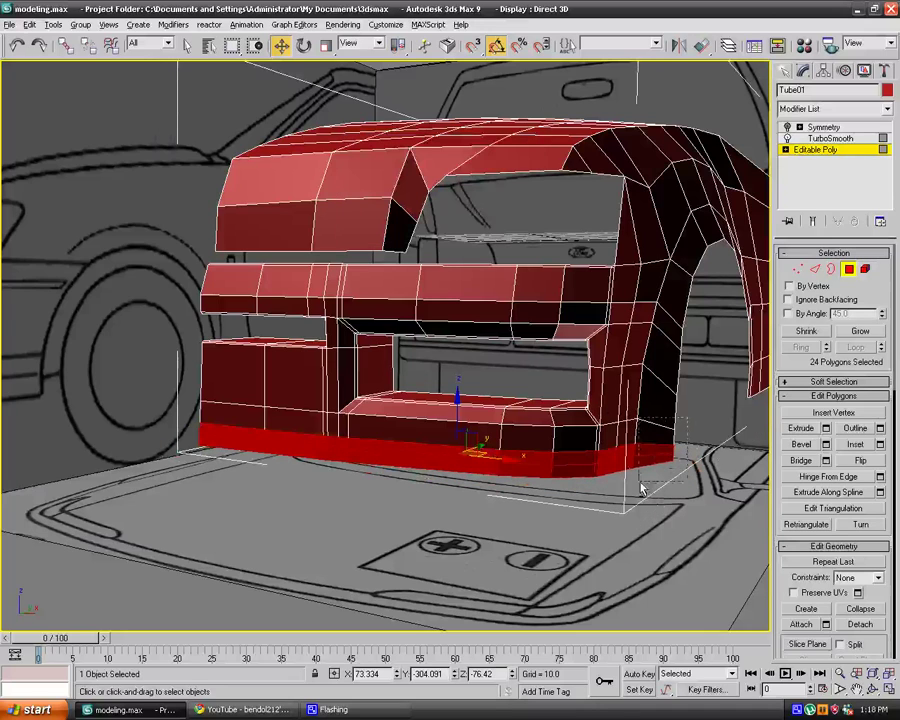
alt+drag(643, 488, 641, 480)
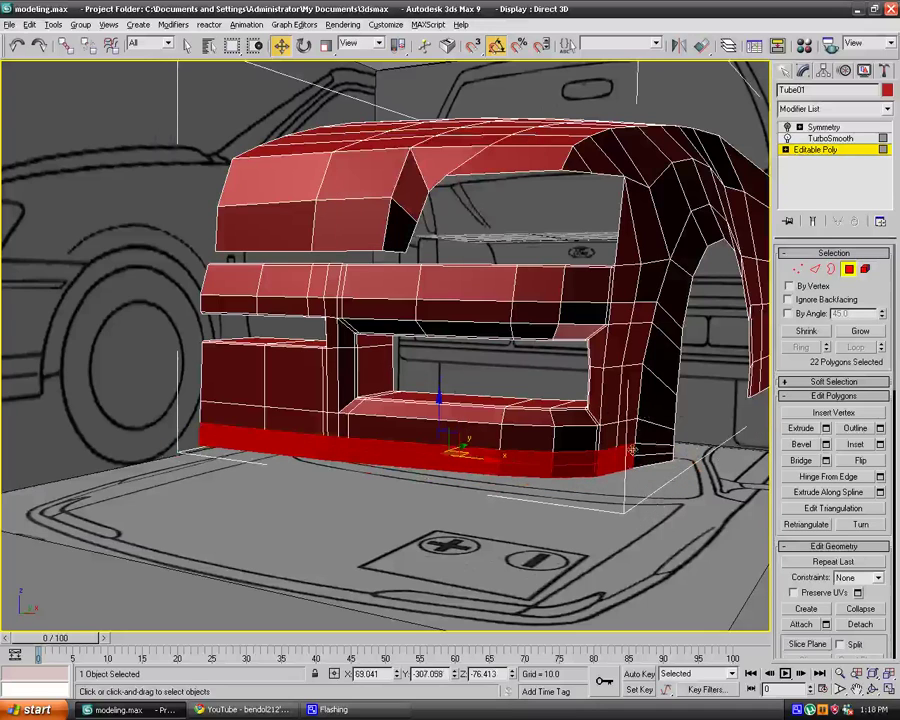
Try to extrude the selected bottom band by 7.9 along its local normals.
click(826, 428)
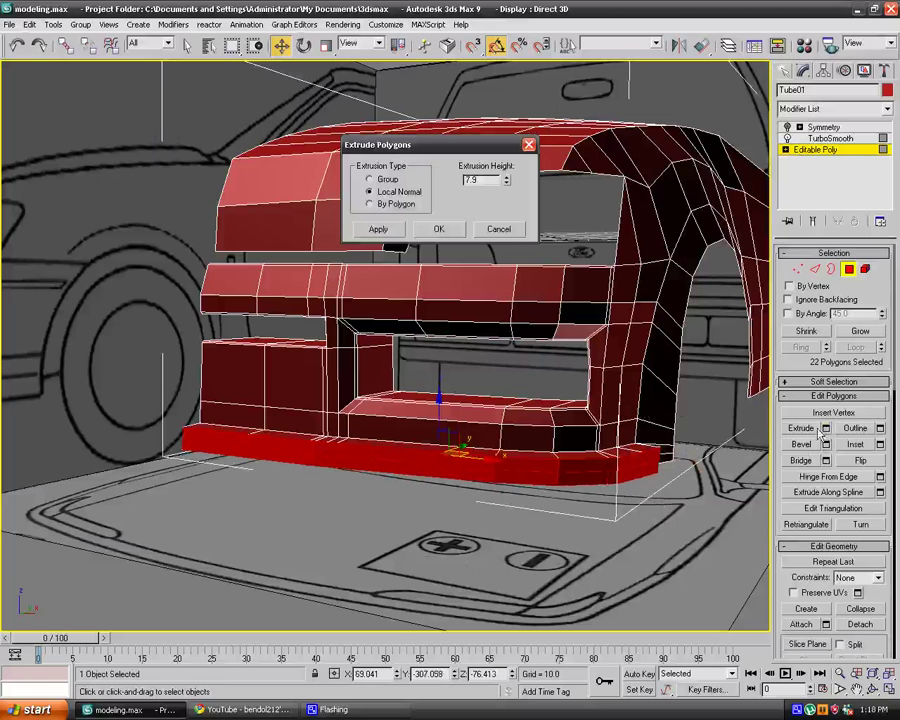
click(440, 230)
click(312, 521)
alt+middle_drag(312, 521, 348, 561)
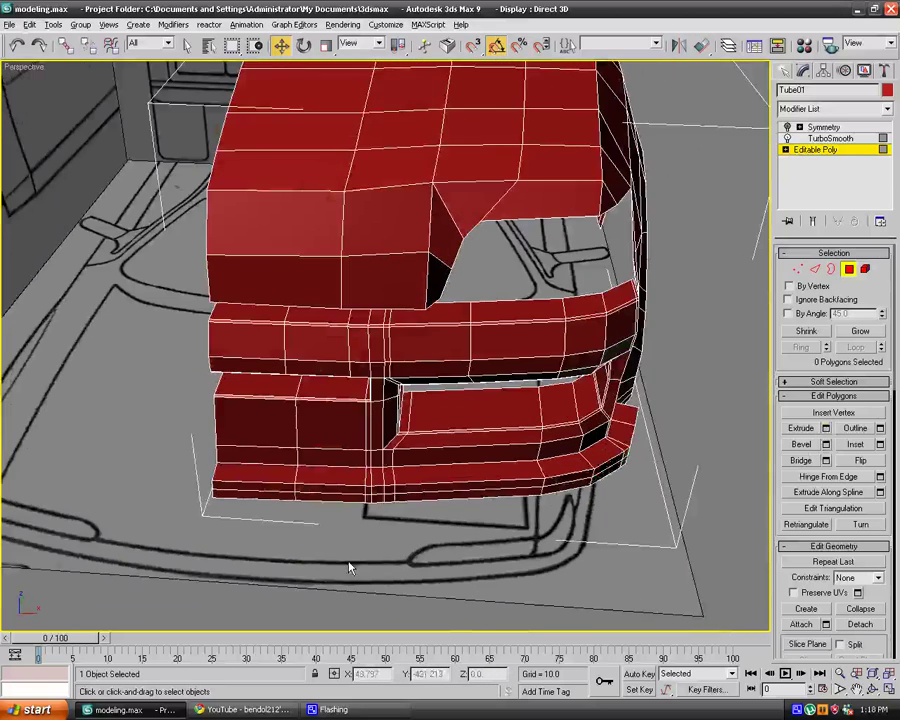
key(ctrl+z)
key(ctrl+z)
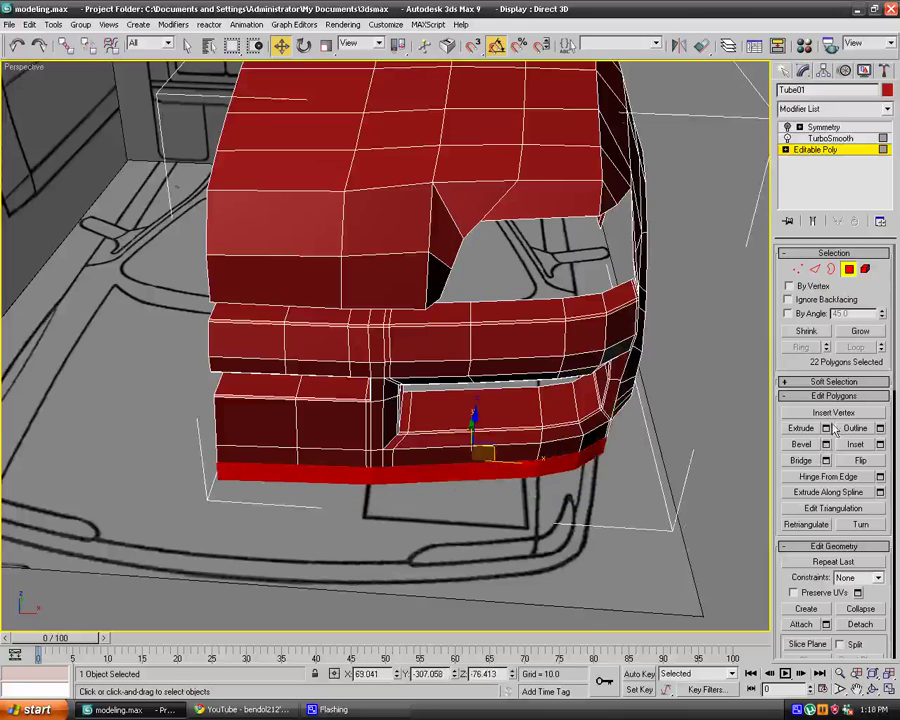
Extrude the bumper's bottom polygon band outward by about 4.03 with the Local Normal type.
click(826, 428)
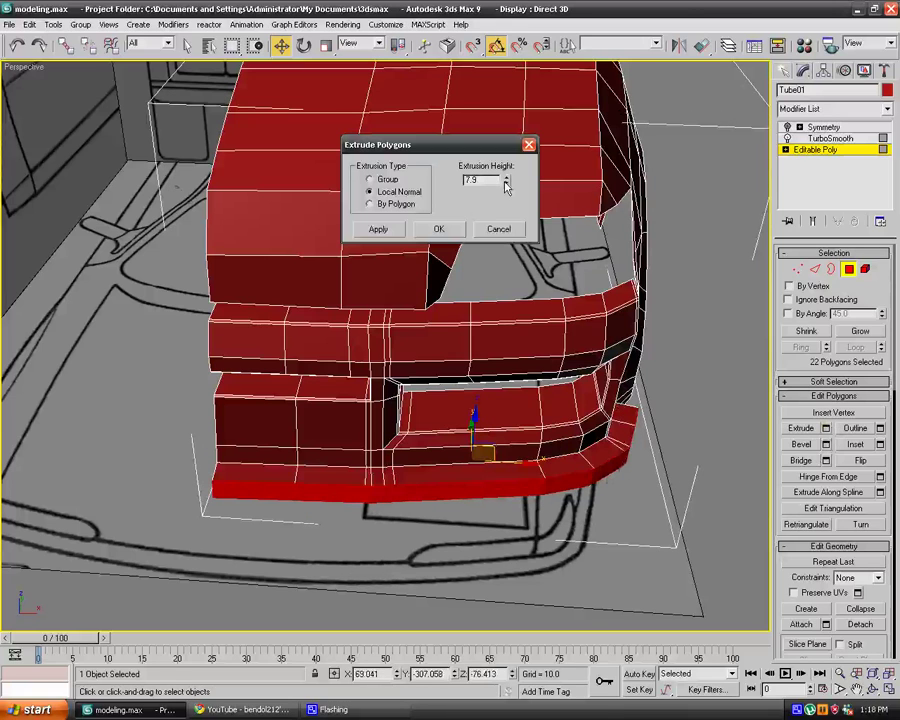
drag(507, 187, 493, 206)
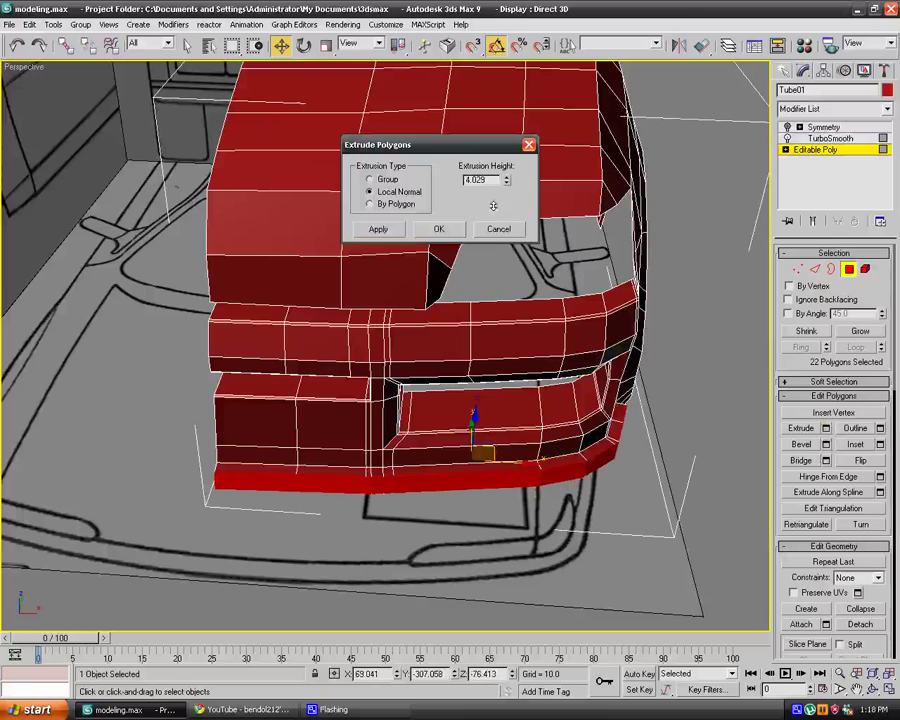
click(438, 229)
click(753, 245)
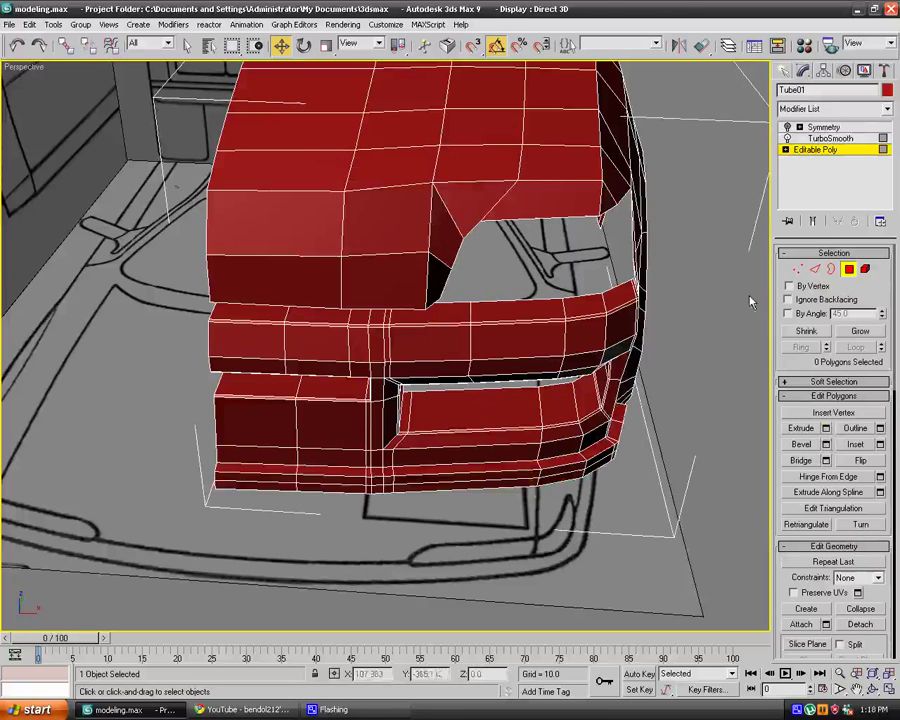
Select the vertices of the extruded lip beneath the bumper's solid centre section and move them back about 2.7 along Y.
click(798, 270)
middle_drag(402, 488, 438, 436)
scroll(430, 478, up, 3)
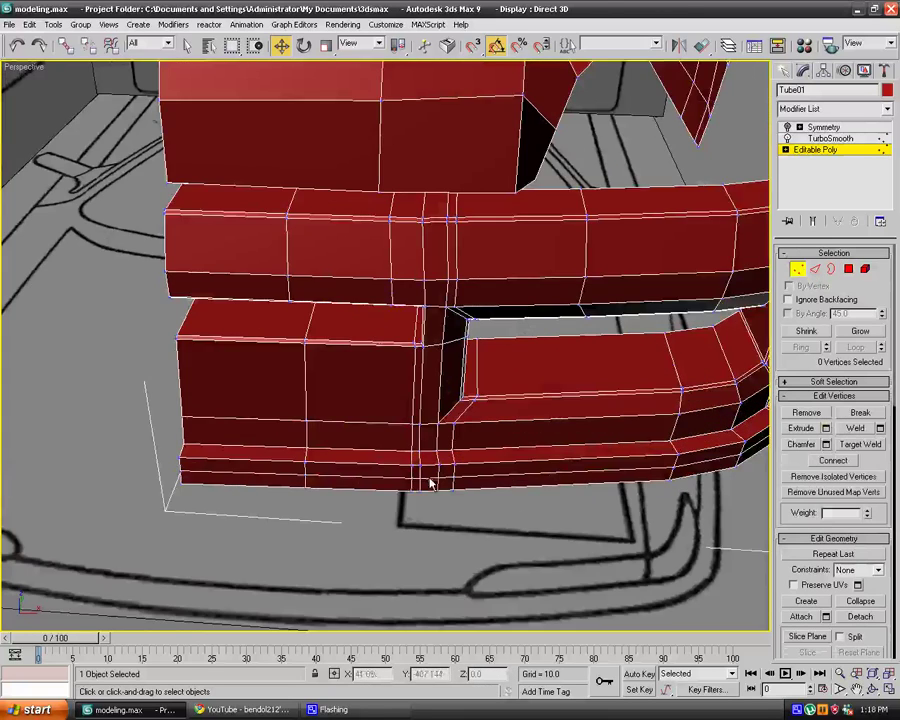
drag(407, 462, 417, 507)
click(408, 499)
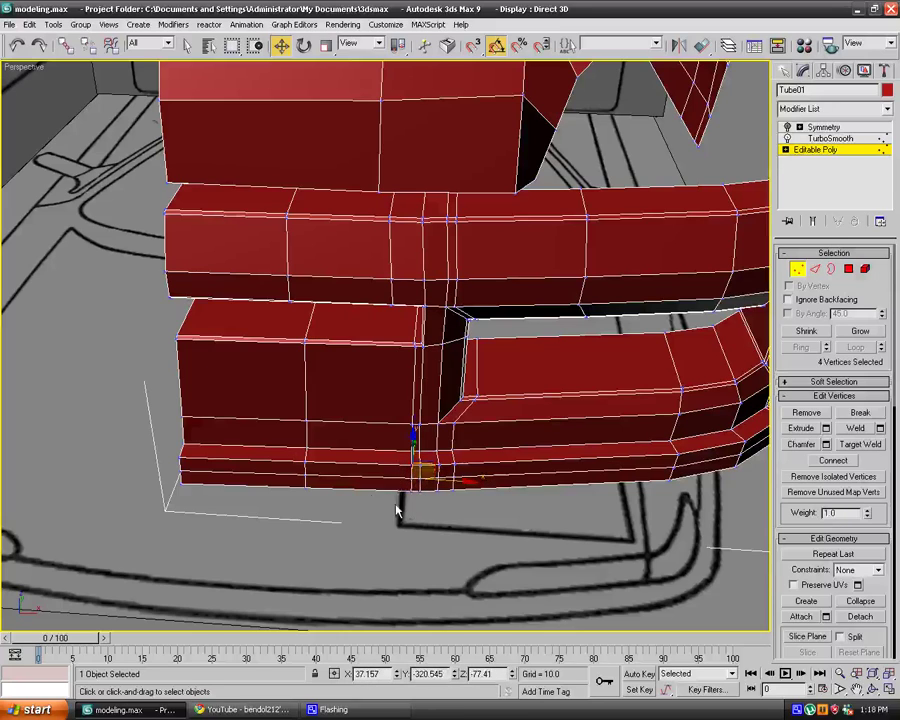
ctrl+drag(318, 511, 318, 511)
ctrl+drag(172, 452, 199, 512)
alt+middle_drag(327, 457, 296, 412)
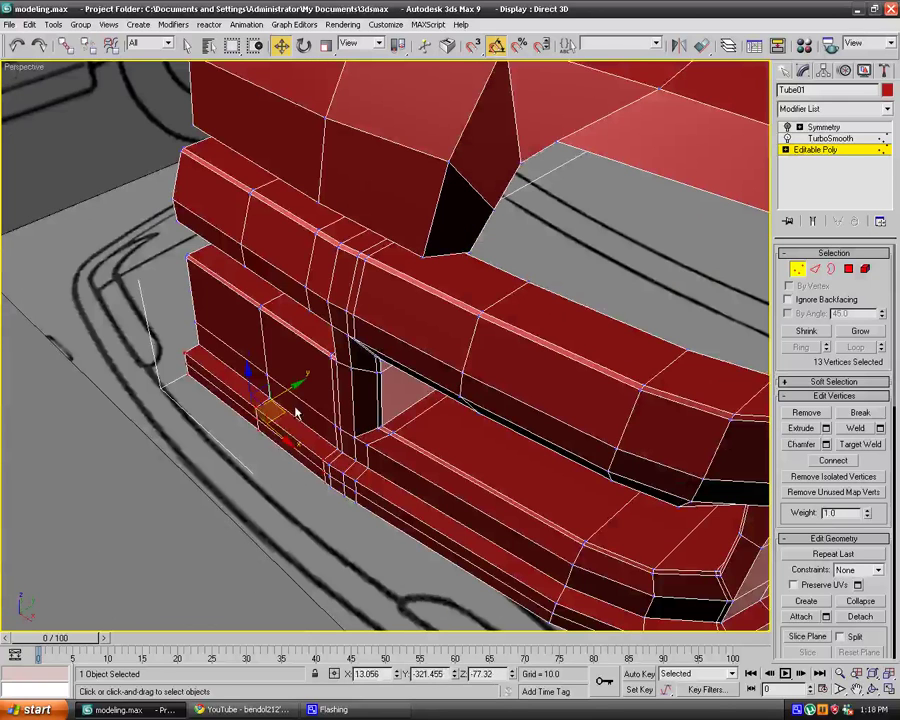
drag(289, 401, 300, 388)
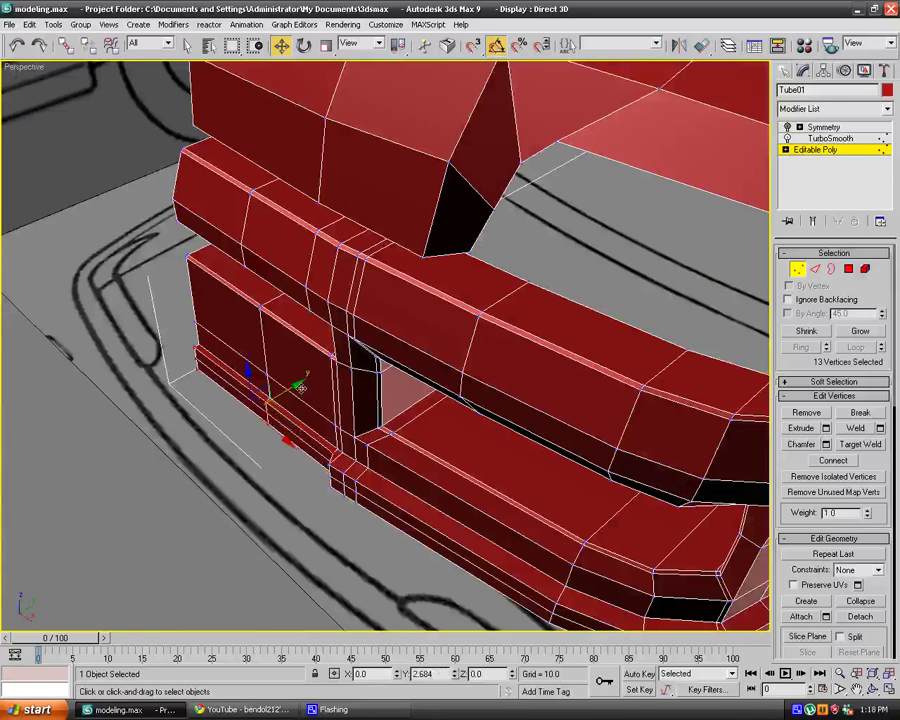
click(295, 526)
Examine the corner where the lip steps back beside the light opening, up close and smoothed by TurboSmooth.
scroll(333, 516, up, 8)
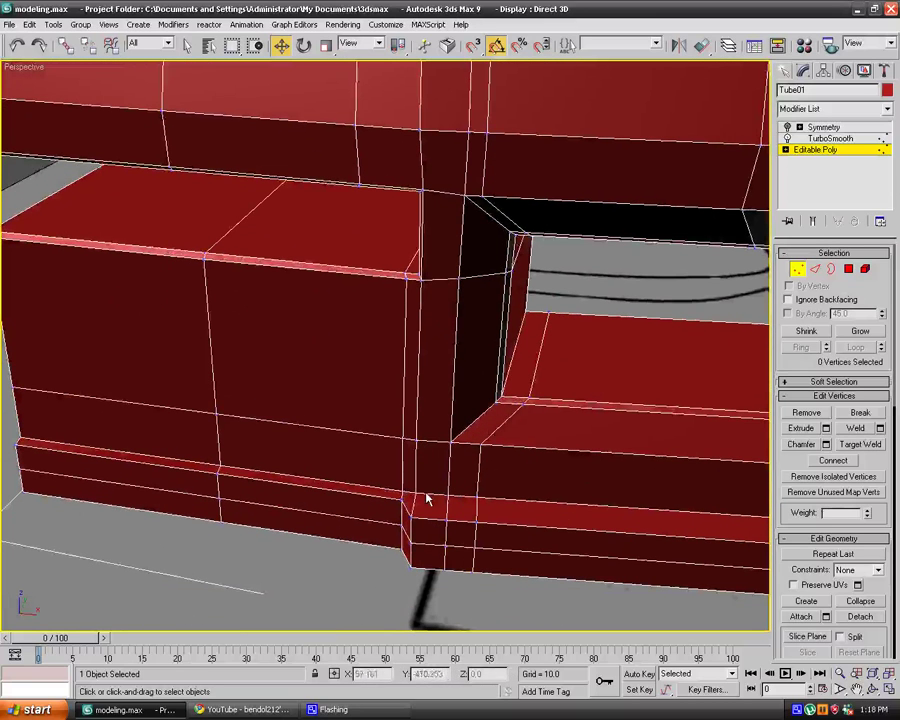
drag(416, 573, 419, 575)
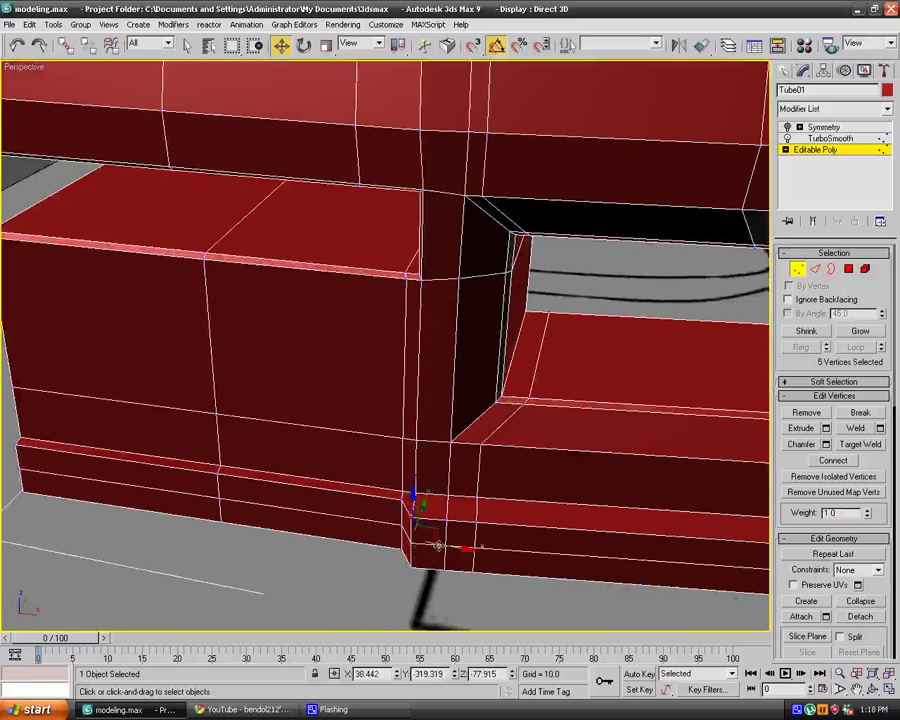
click(372, 558)
scroll(372, 558, down, 6)
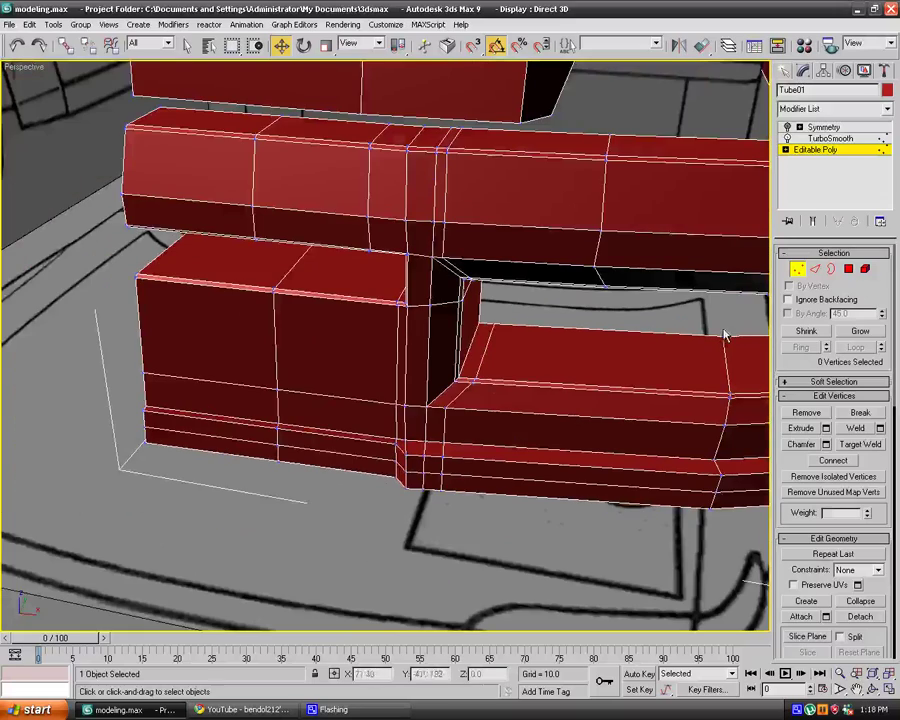
click(828, 138)
click(572, 541)
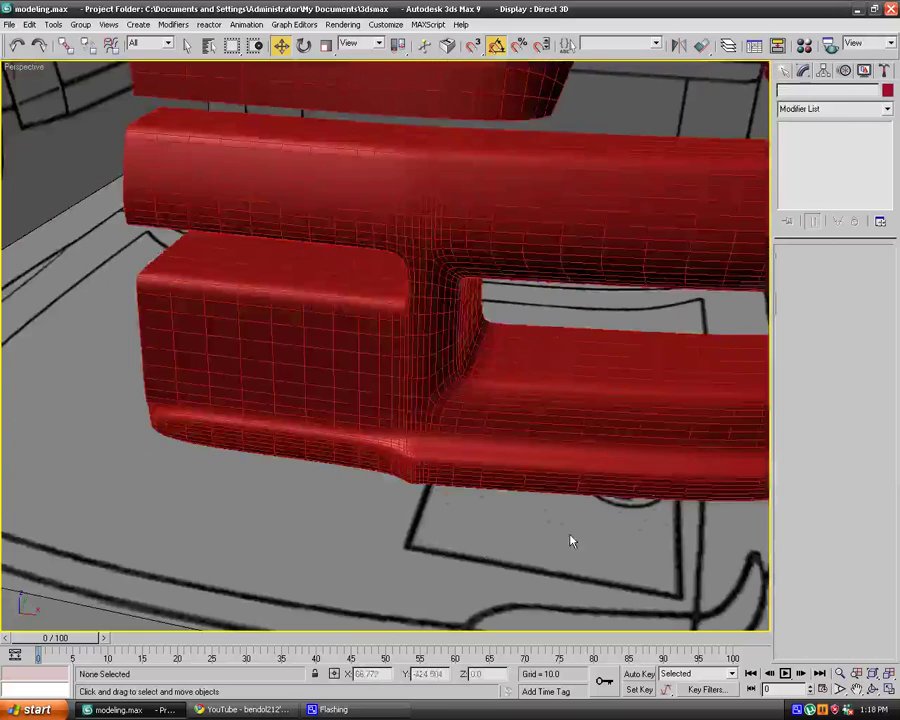
middle_drag(572, 541, 545, 521)
scroll(470, 520, down, 5)
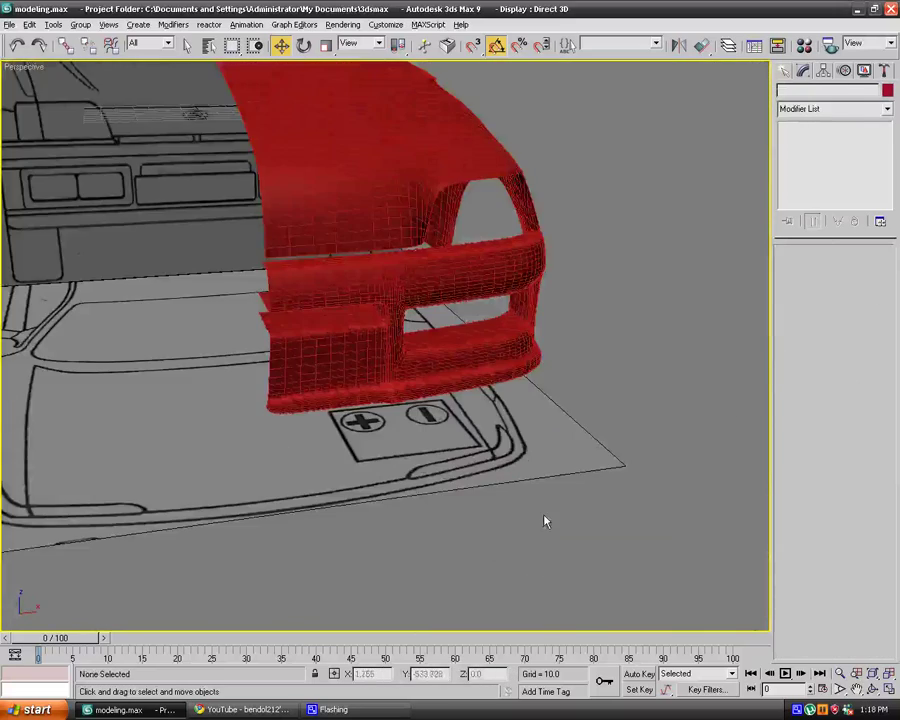
Delete the two end-cap polygons that close the extruded lip at the body's centre line.
click(525, 335)
click(815, 150)
alt+middle_drag(426, 406, 418, 460)
scroll(418, 460, up, 4)
key(4)
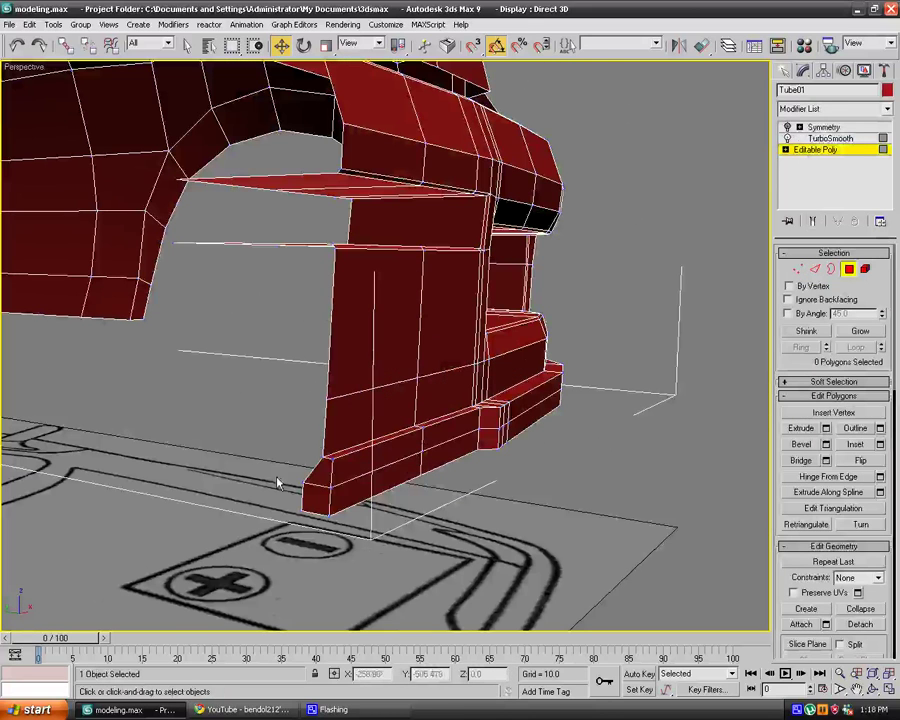
click(321, 467)
key(Delete)
click(317, 490)
key(Delete)
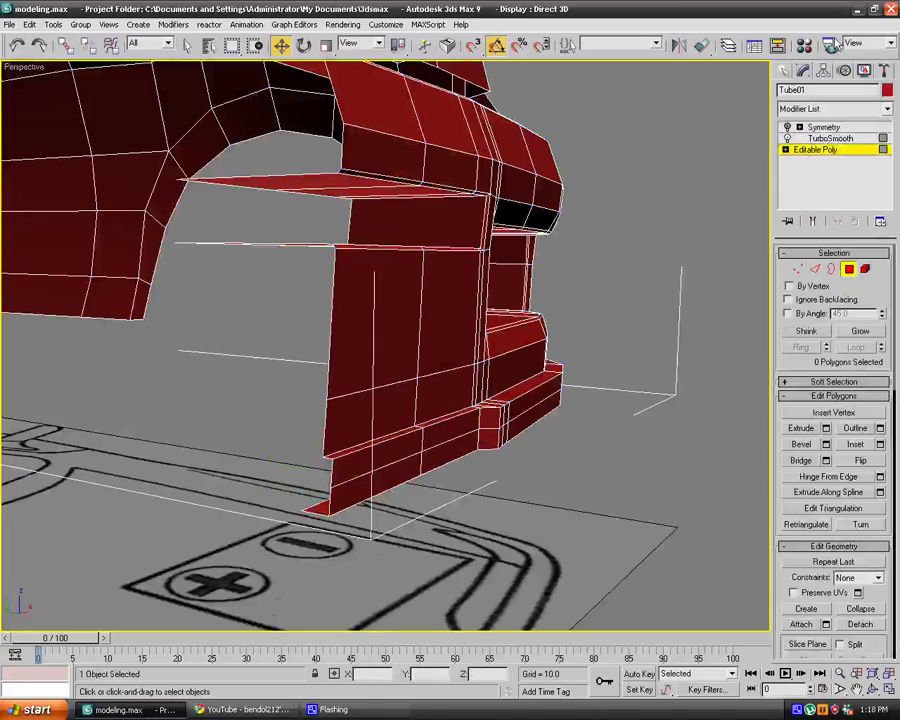
Inspect the smoothed bumper lip at the open centre edge and from the side.
click(824, 127)
click(647, 239)
scroll(602, 307, up, 2)
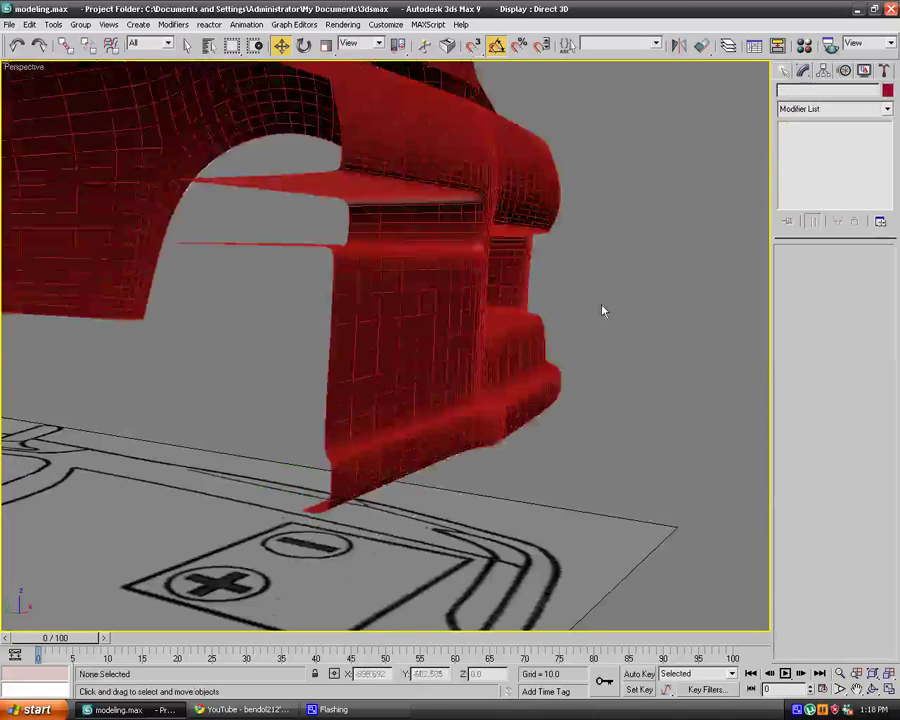
alt+middle_drag(602, 307, 561, 285)
scroll(437, 330, down, 3)
Enable the body's Symmetry modifier and check the mirrored, smoothed front end in perspective.
click(561, 285)
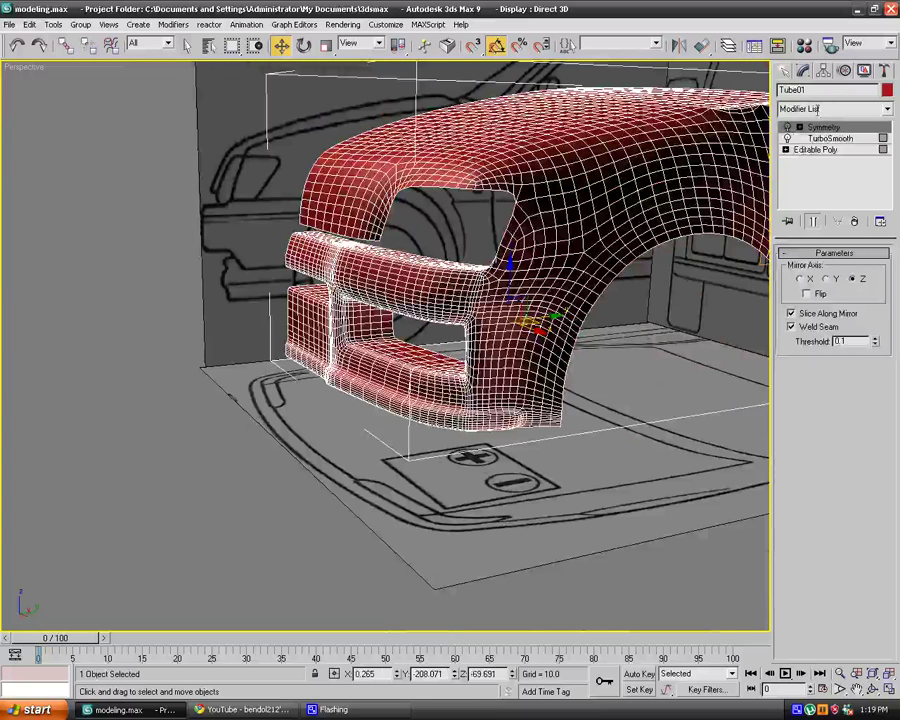
click(788, 129)
click(146, 397)
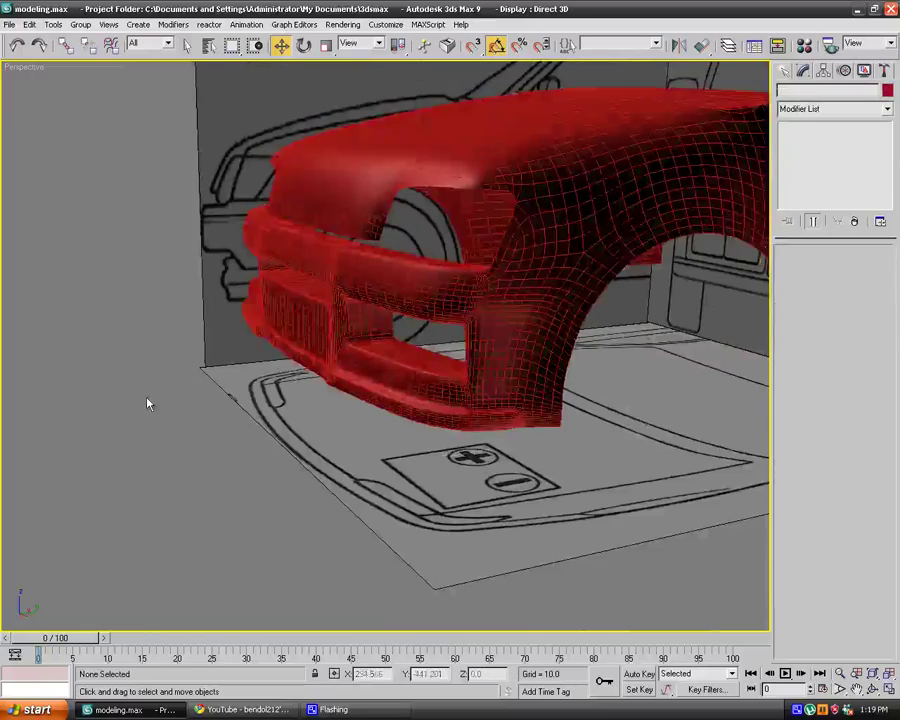
alt+middle_drag(146, 397, 225, 402)
alt+middle_drag(338, 237, 325, 345)
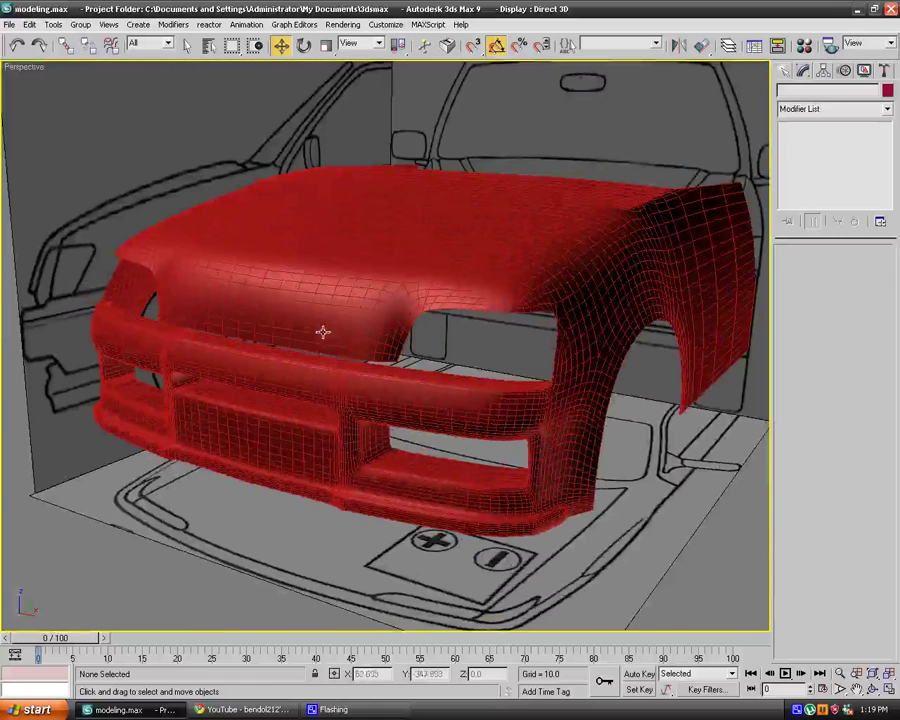